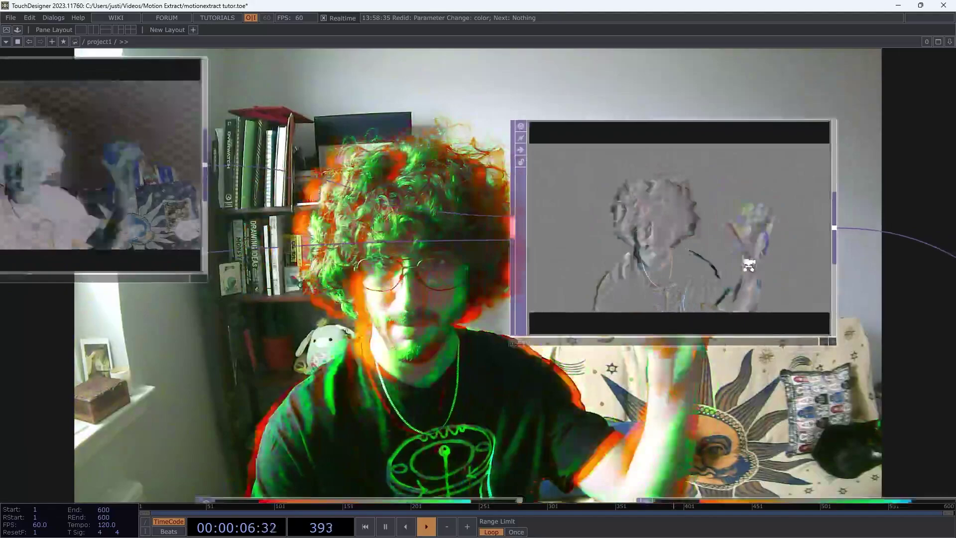
scroll(895, 389, down, 10)
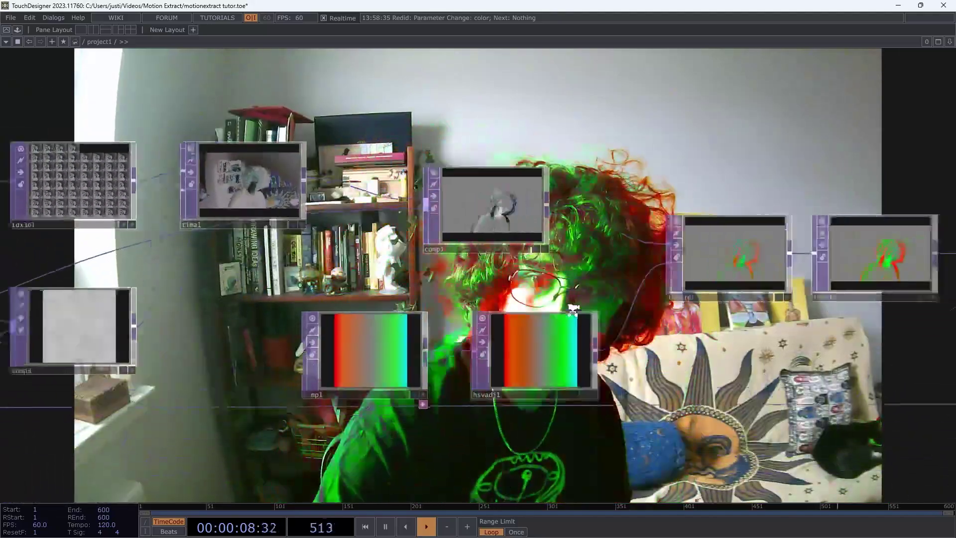
Set the volume of the audiodevout1 audio output to 0.205.
middle_drag(440, 388, 291, 335)
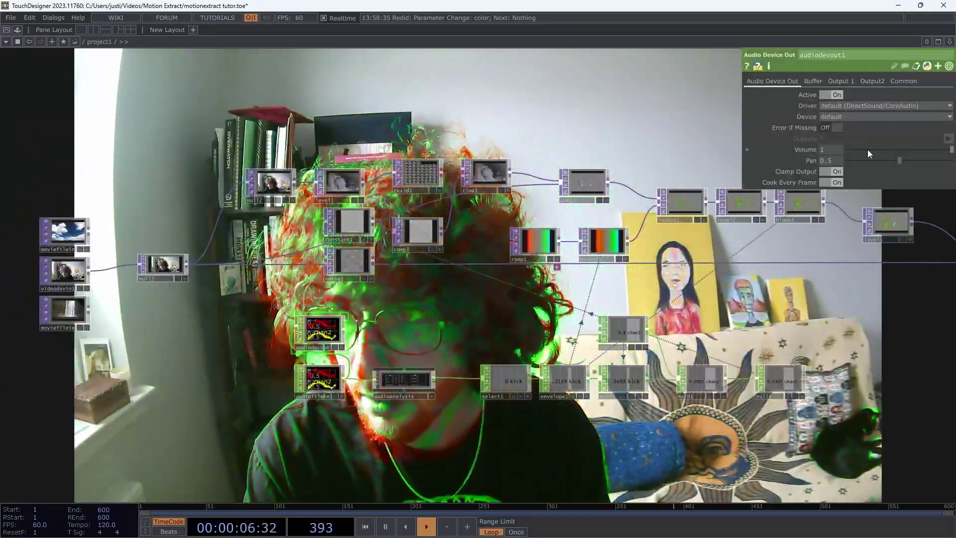
mouse_move(867, 150)
mouse_down()
mouse_move(835, 154)
mouse_move(859, 155)
mouse_up()
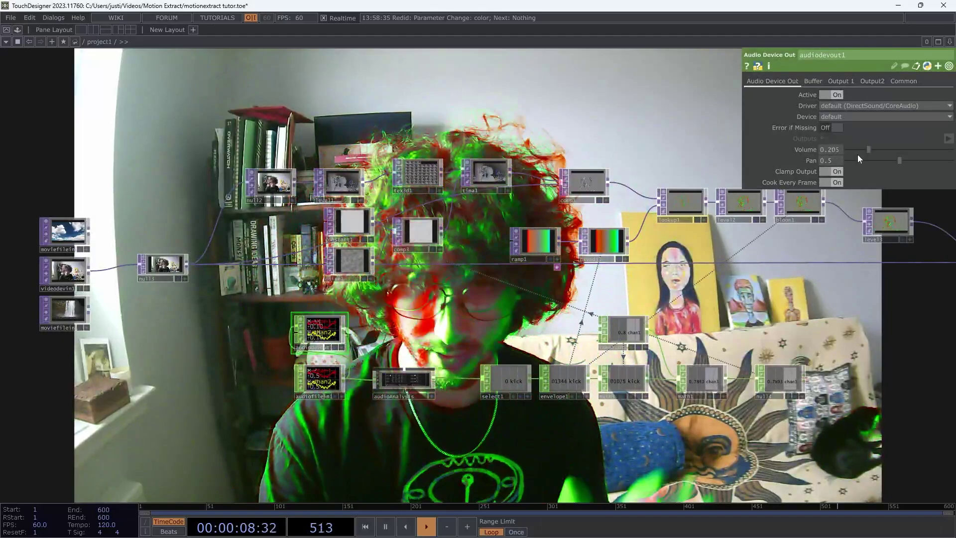
Feed the clouds clip moviefilein2 into null3, then replace it with the waterfall clip moviefilein1.
scroll(869, 409, down, 8)
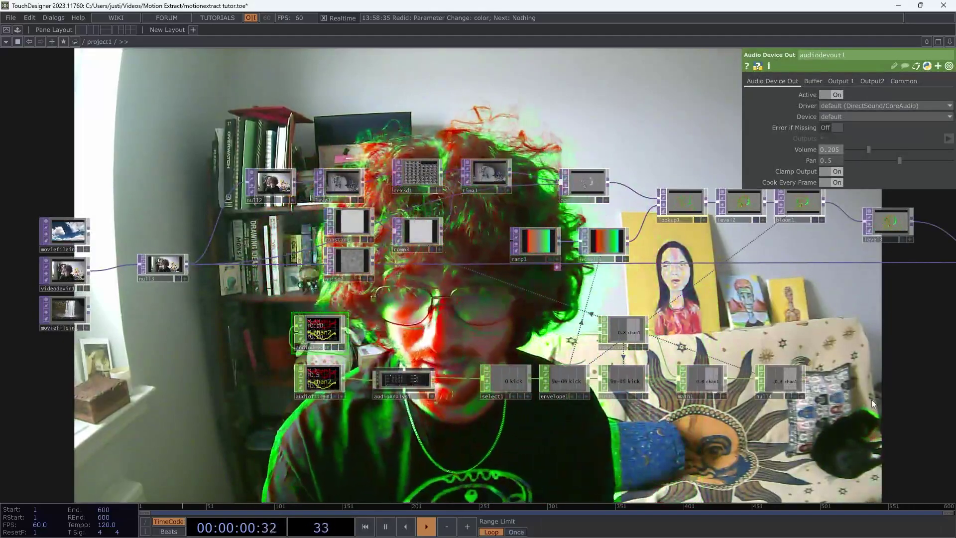
drag(464, 361, 410, 336)
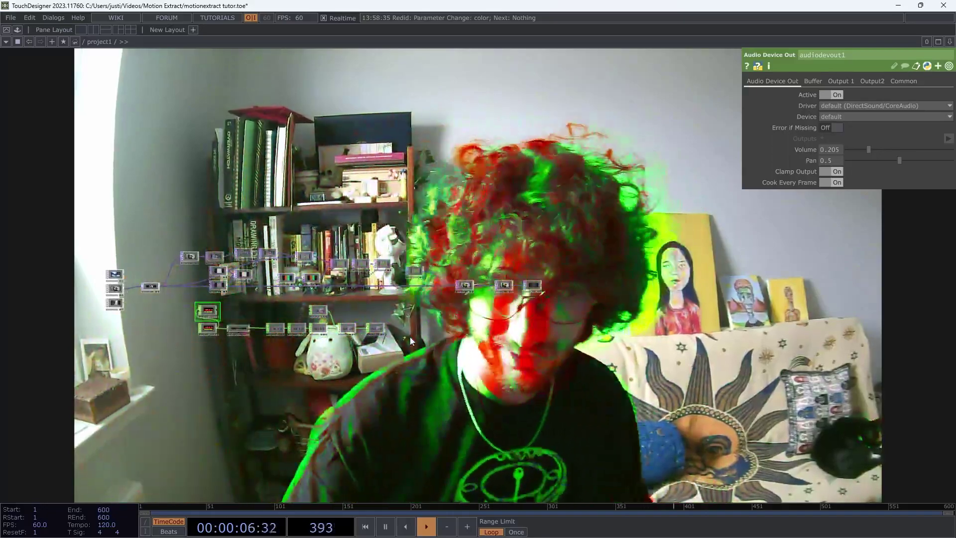
scroll(207, 252, up, 10)
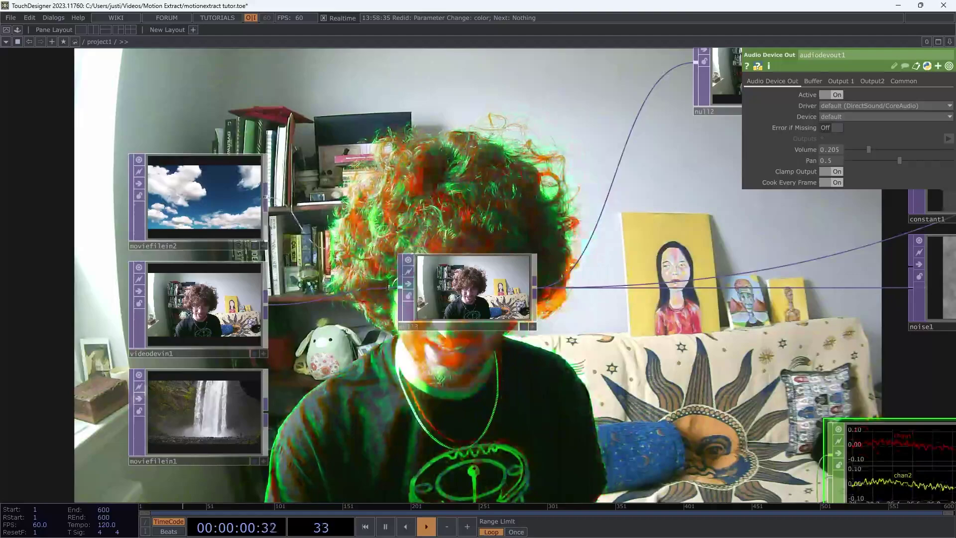
drag(266, 198, 400, 288)
scroll(572, 418, down, 1)
drag(571, 417, 407, 377)
scroll(406, 377, down, 10)
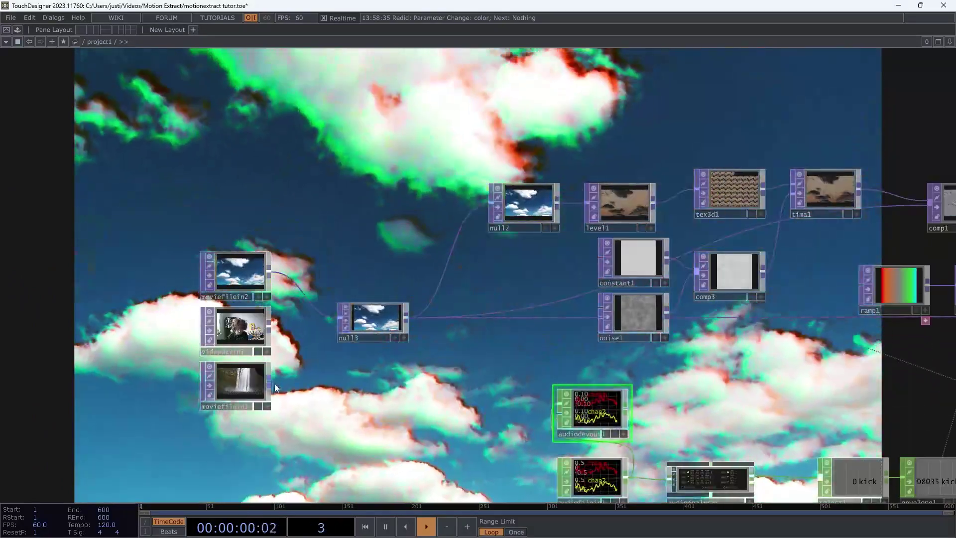
drag(275, 388, 328, 325)
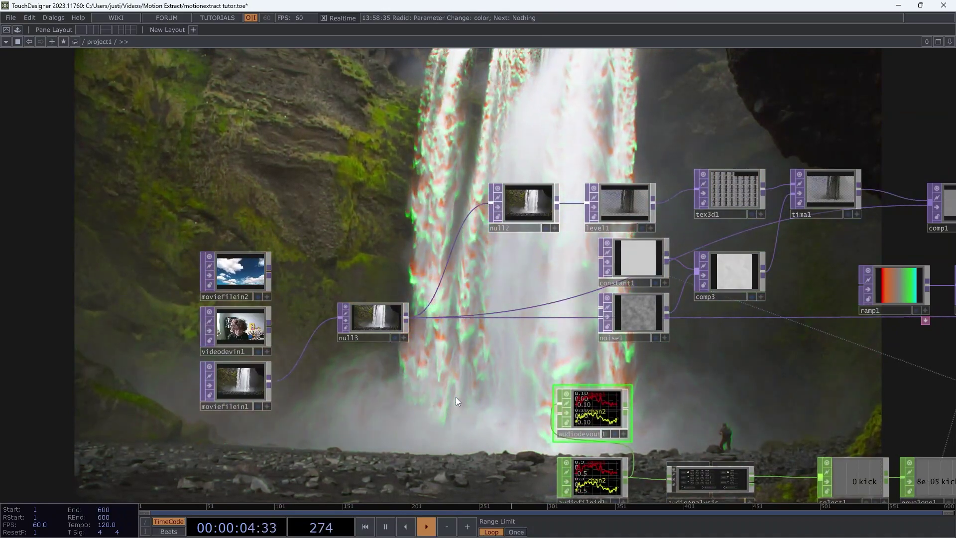
Connect the clouds clip moviefilein2 to the input of null3.
drag(455, 396, 374, 374)
scroll(374, 374, down, 3)
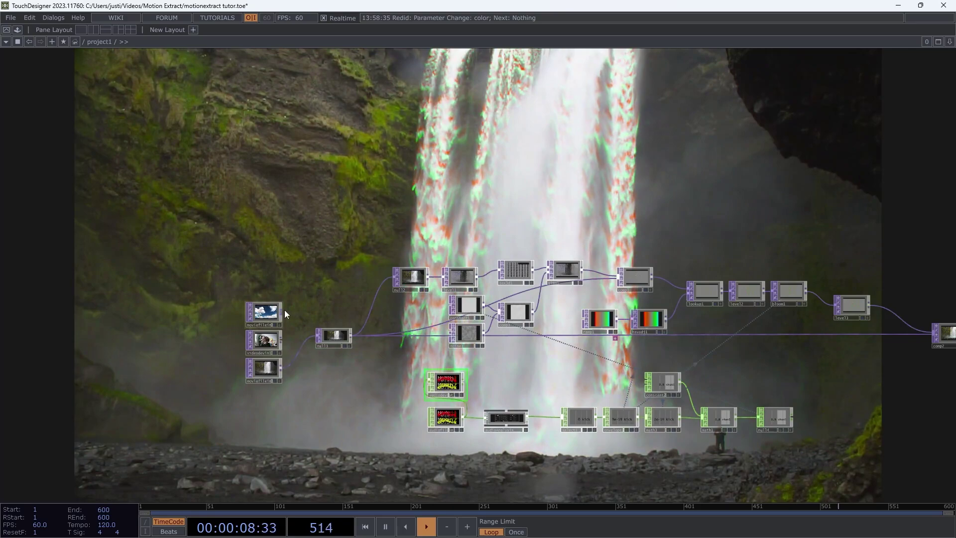
drag(283, 310, 319, 336)
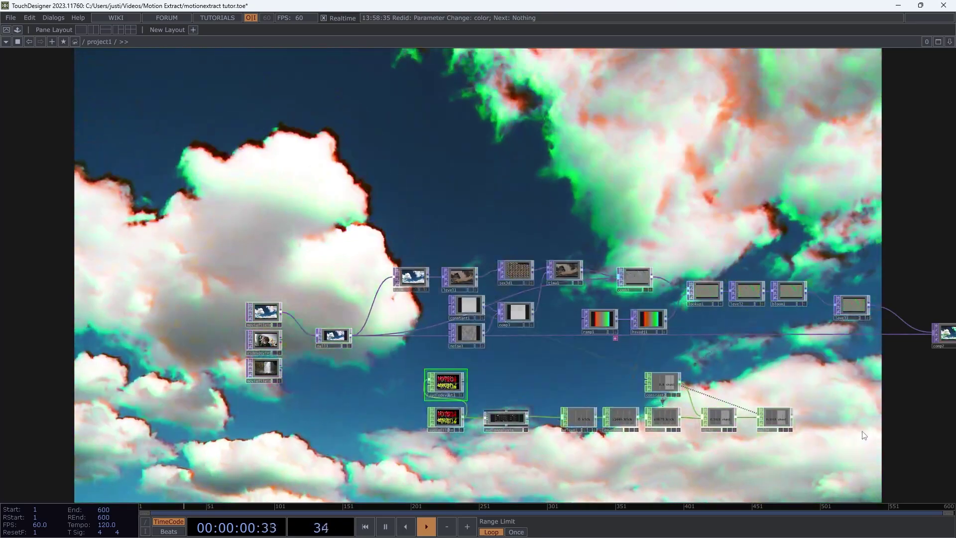
Delete all operators after null3 together with the audio chain, keeping only null3 and the three video sources.
drag(770, 445, 558, 396)
scroll(561, 397, down, 2)
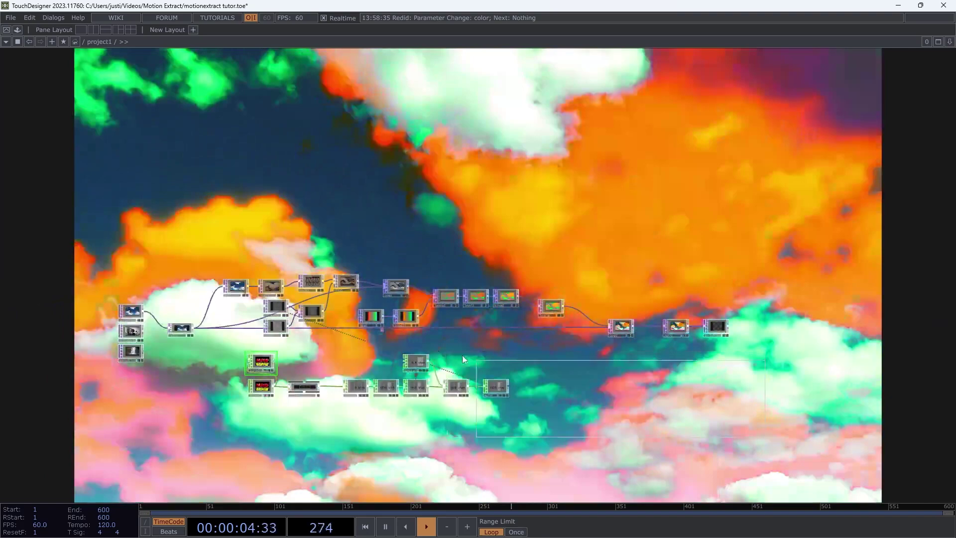
key(Delete)
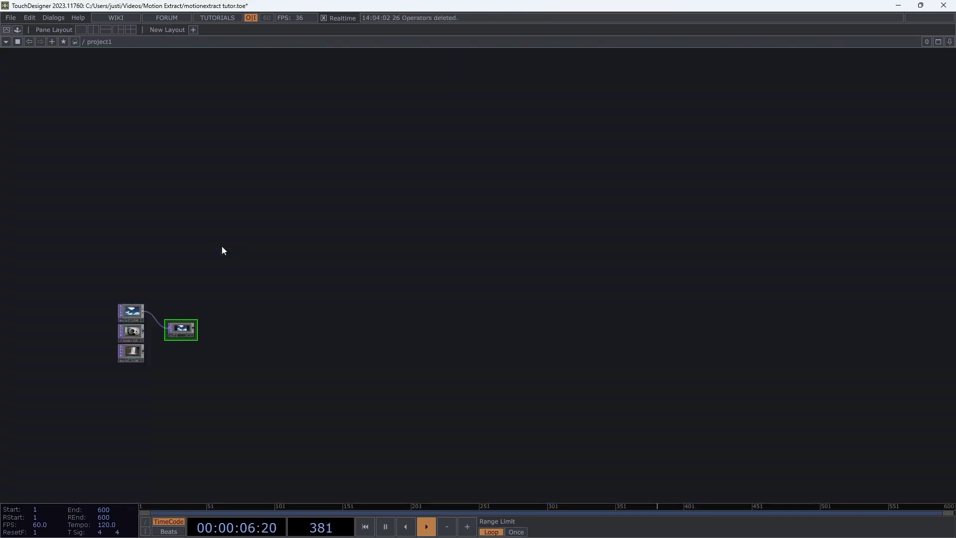
Add a Null TOP connected to the output of null3 and display it as the network background.
scroll(178, 329, up, 5)
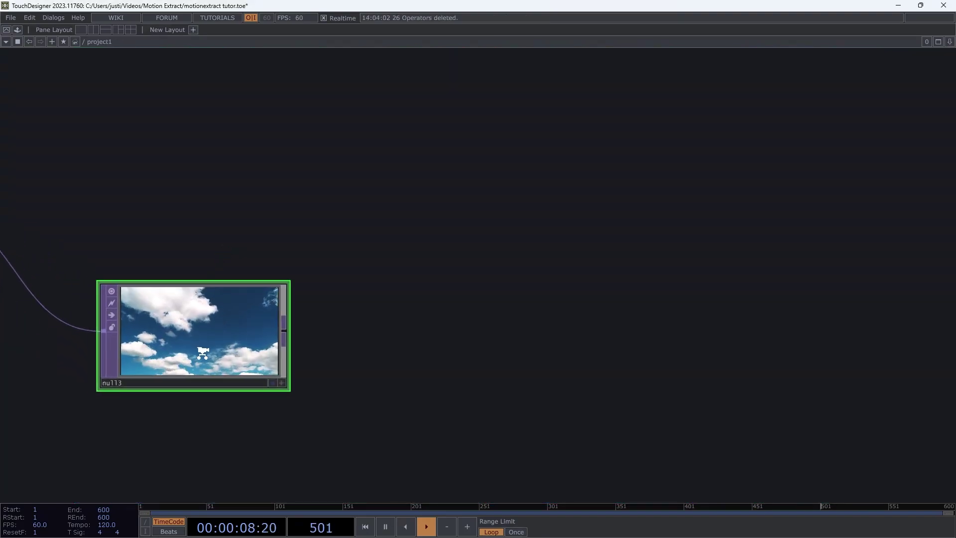
drag(325, 353, 691, 307)
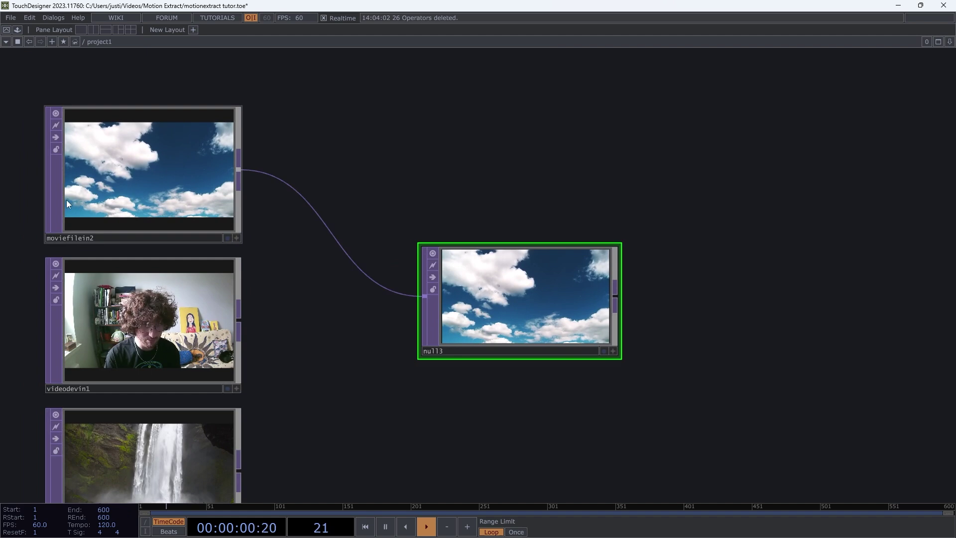
scroll(78, 205, up, 5)
drag(589, 240, 162, 155)
scroll(525, 292, down, 5)
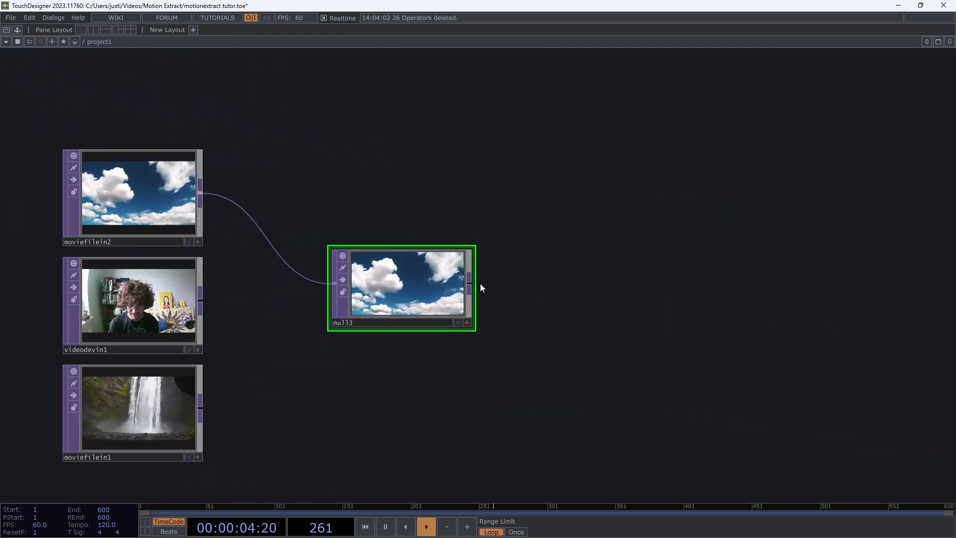
click(743, 300)
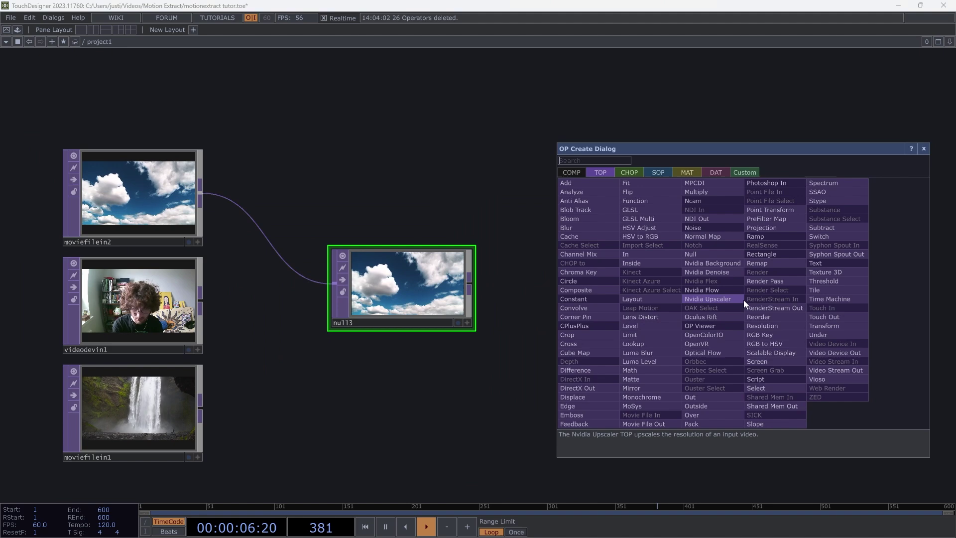
text(nu)
click(697, 255)
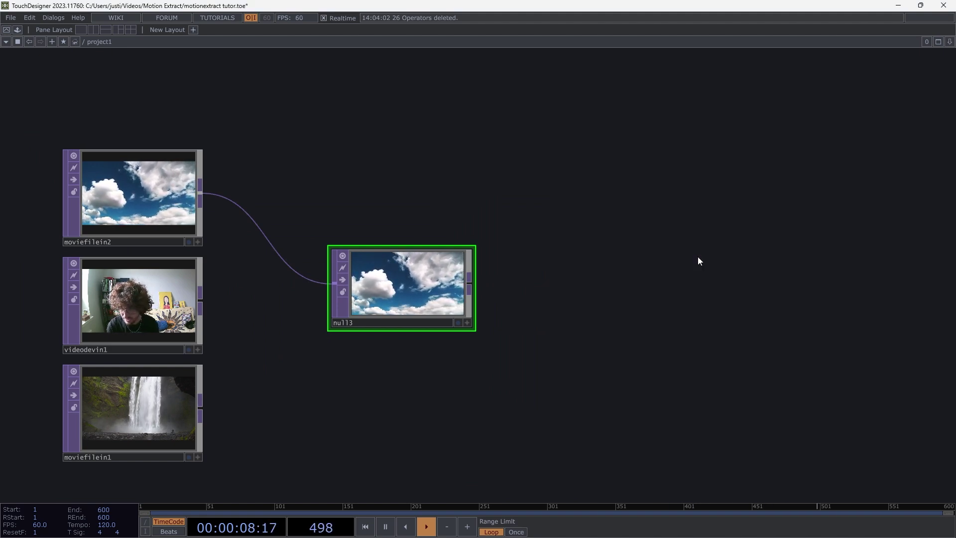
click(807, 288)
click(861, 322)
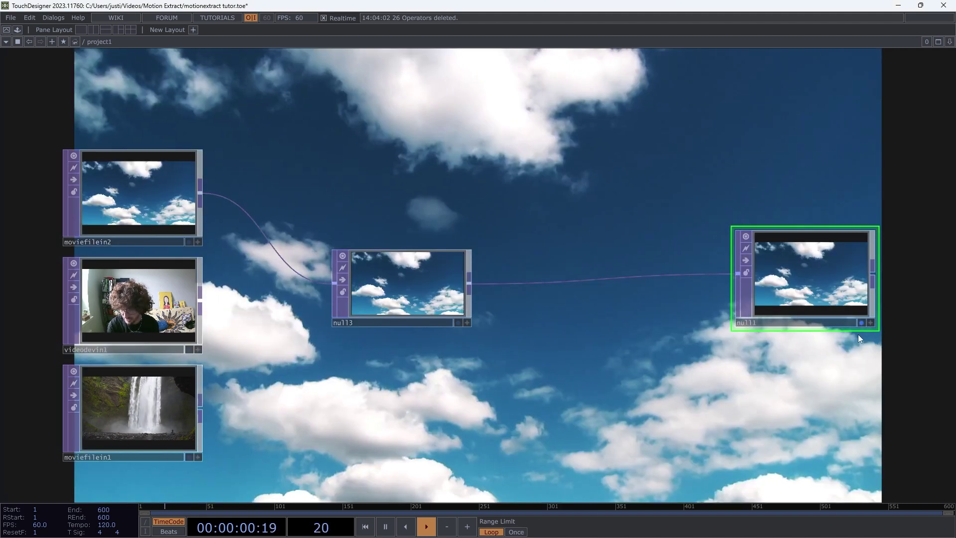
Move the new Null TOP much farther from null3 to make room for operators between them.
scroll(858, 349, down, 3)
drag(712, 349, 250, 298)
drag(381, 276, 769, 264)
scroll(786, 279, up, 5)
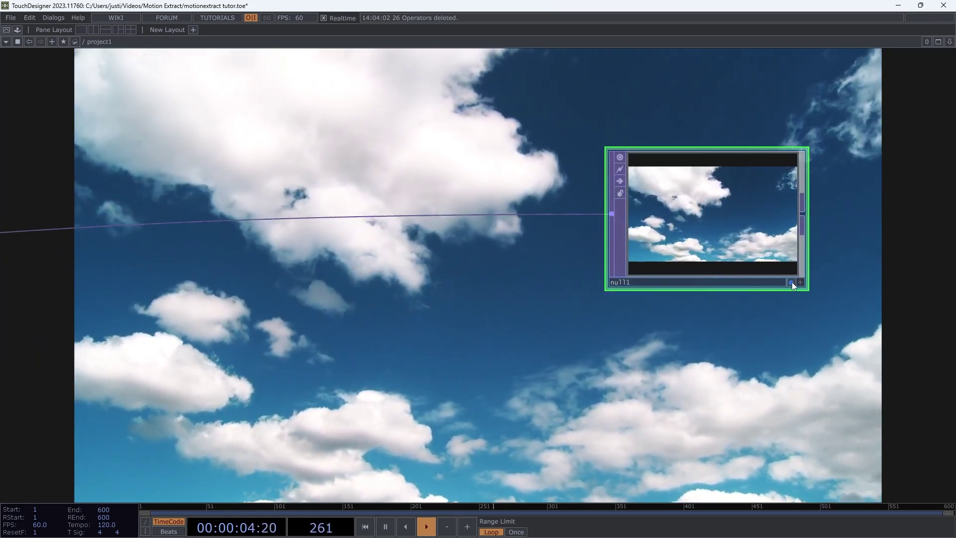
scroll(491, 282, down, 8)
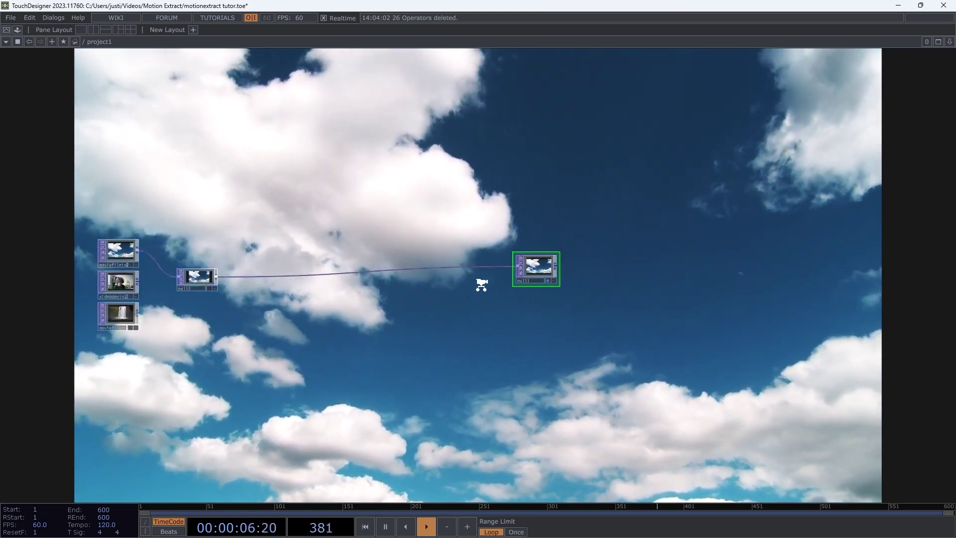
Branch a Level TOP off the output of null3 and place it above the existing wire.
drag(299, 305, 336, 341)
scroll(335, 343, up, 3)
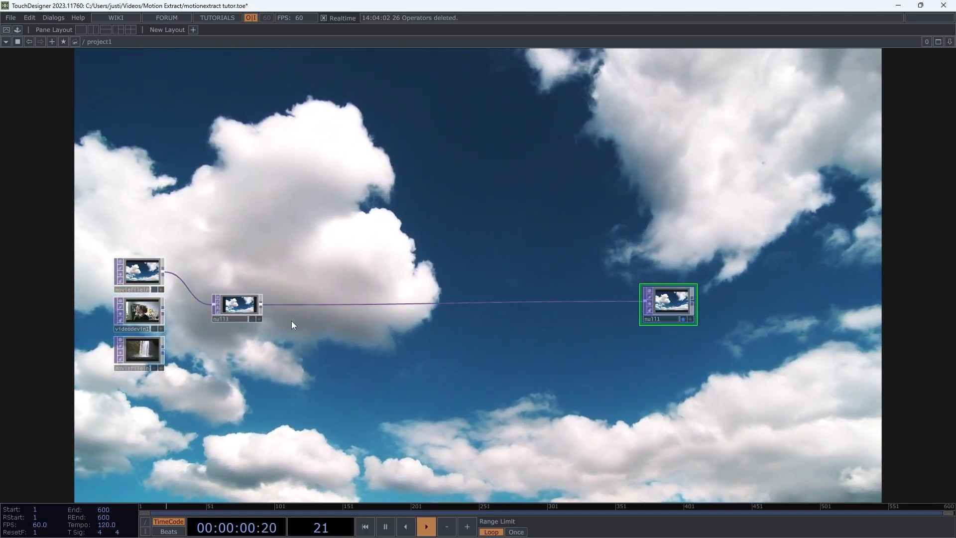
scroll(305, 333, up, 2)
scroll(316, 372, up, 4)
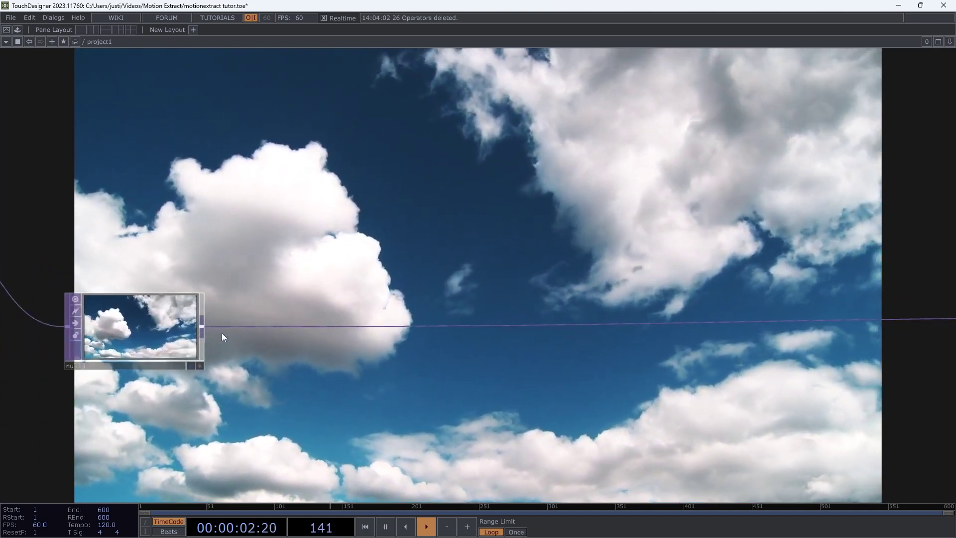
click(202, 328)
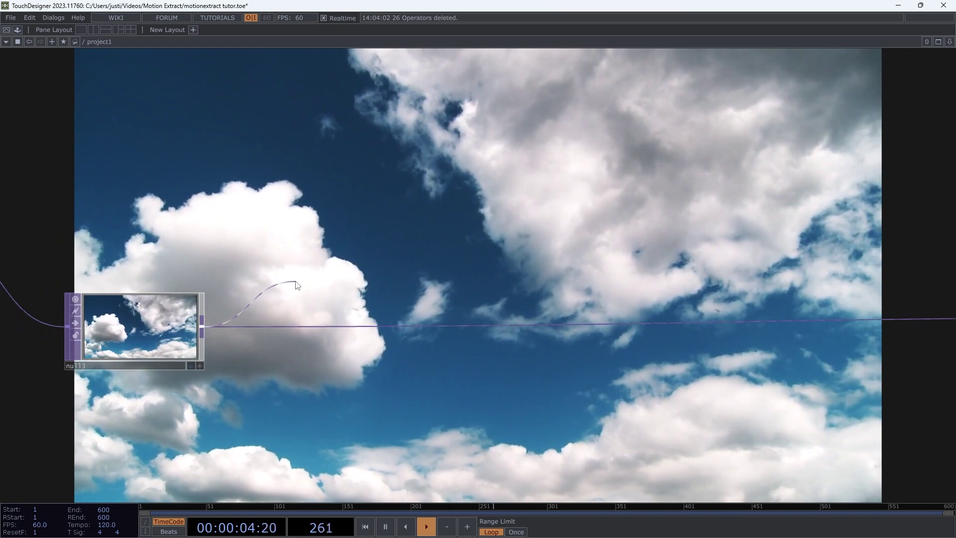
click(294, 281)
text(le)
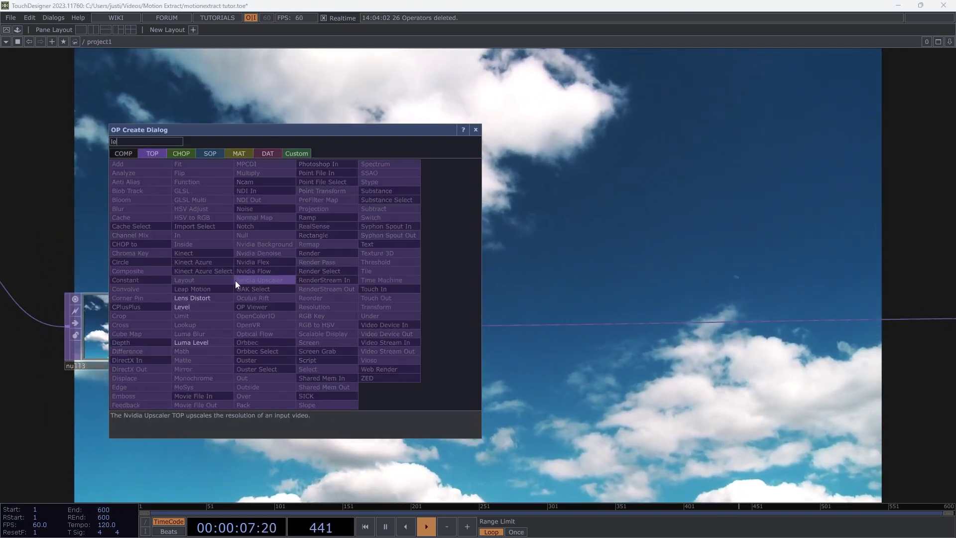
click(203, 306)
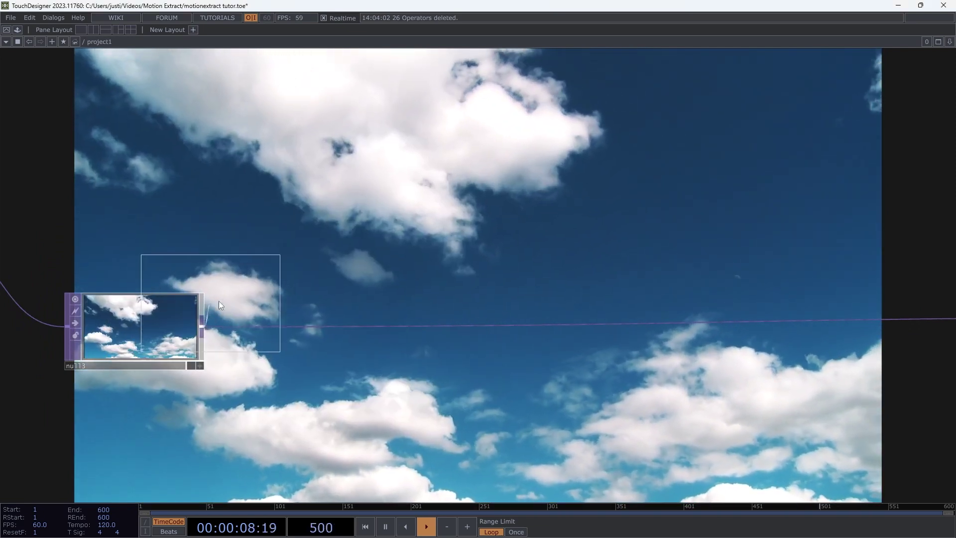
click(309, 189)
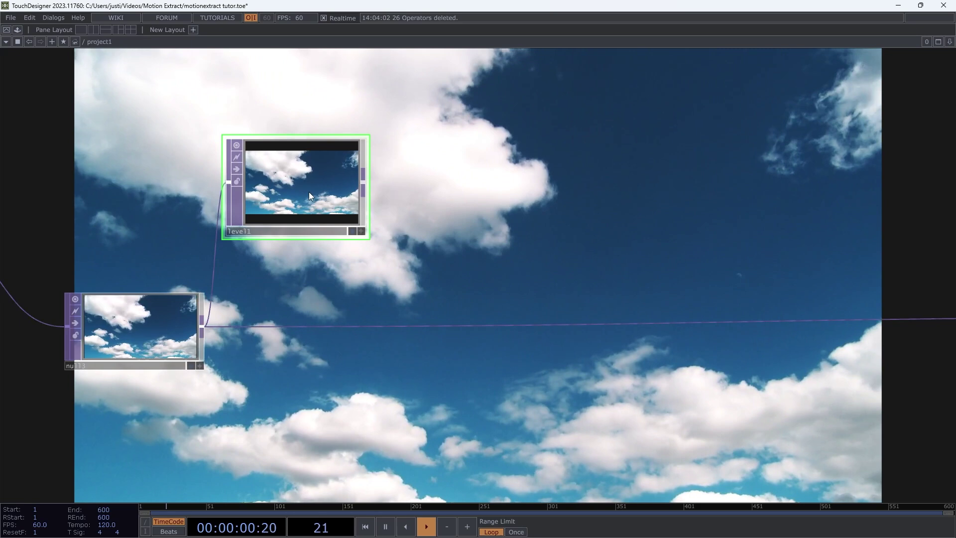
Set the Level TOP's Invert to 1 and its Opacity to 0.5.
key(p)
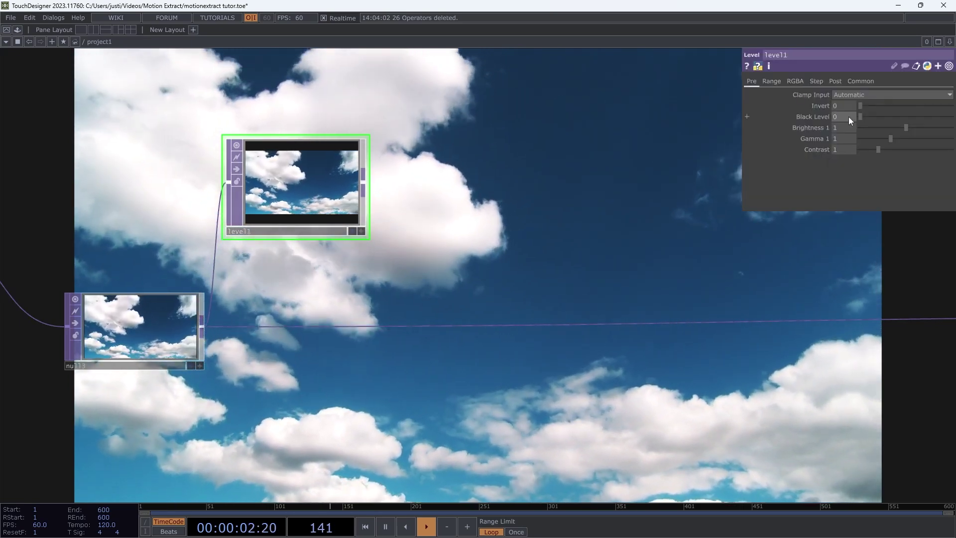
drag(863, 107, 939, 120)
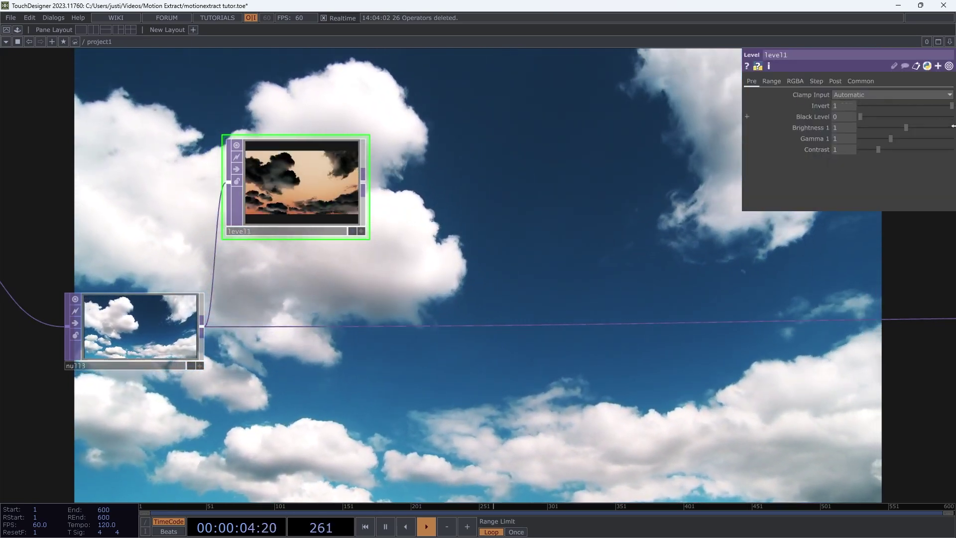
click(834, 81)
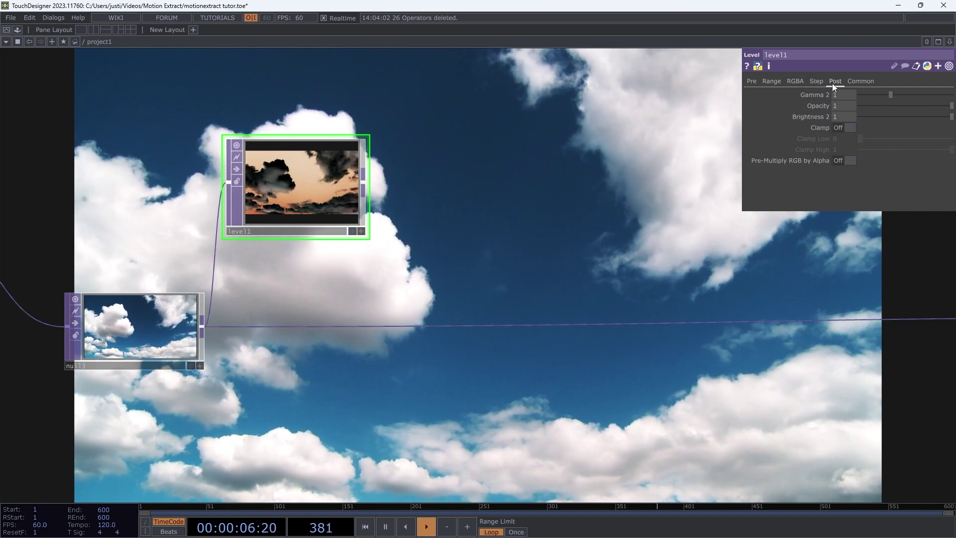
click(841, 107)
text(.5)
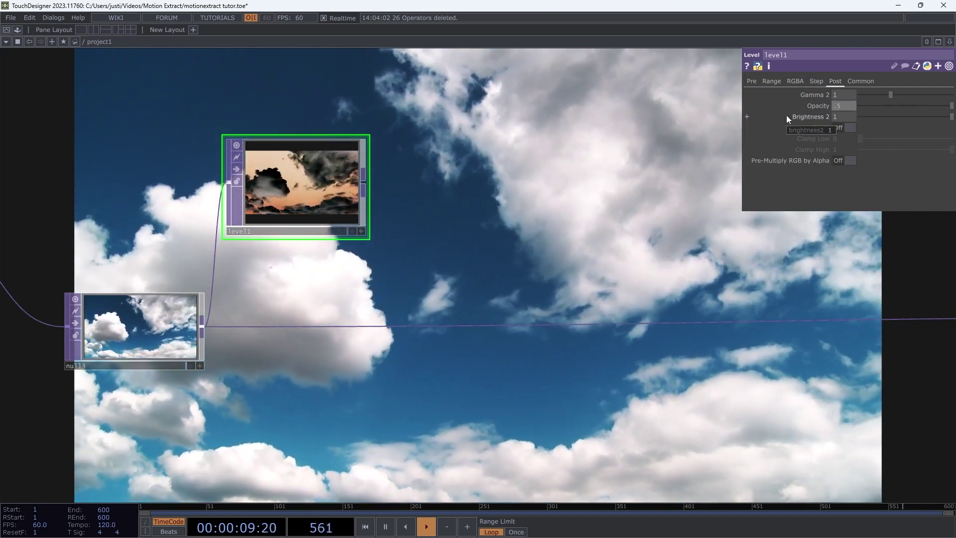
key(Return)
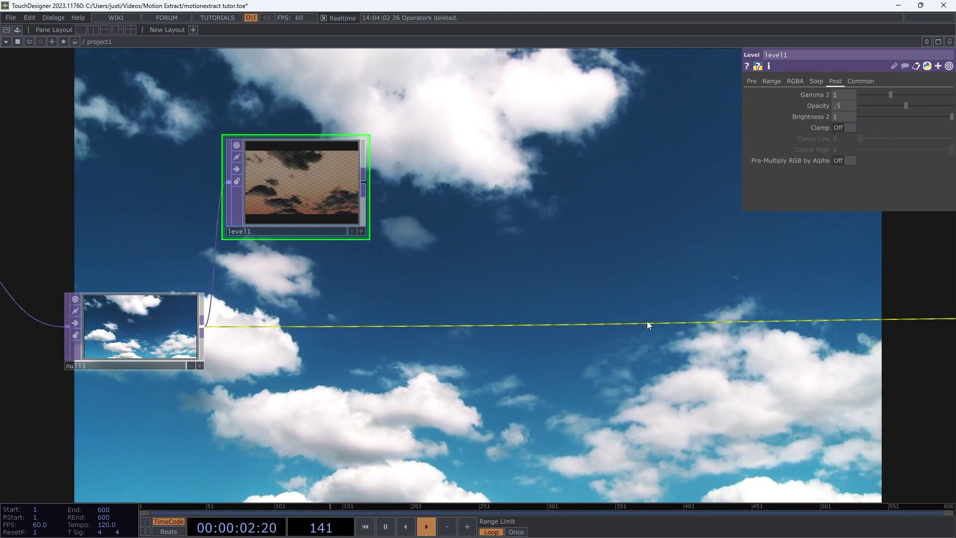
Insert a Composite TOP into the wire between null3 and null1.
right_click(648, 321)
click(663, 313)
text(comp)
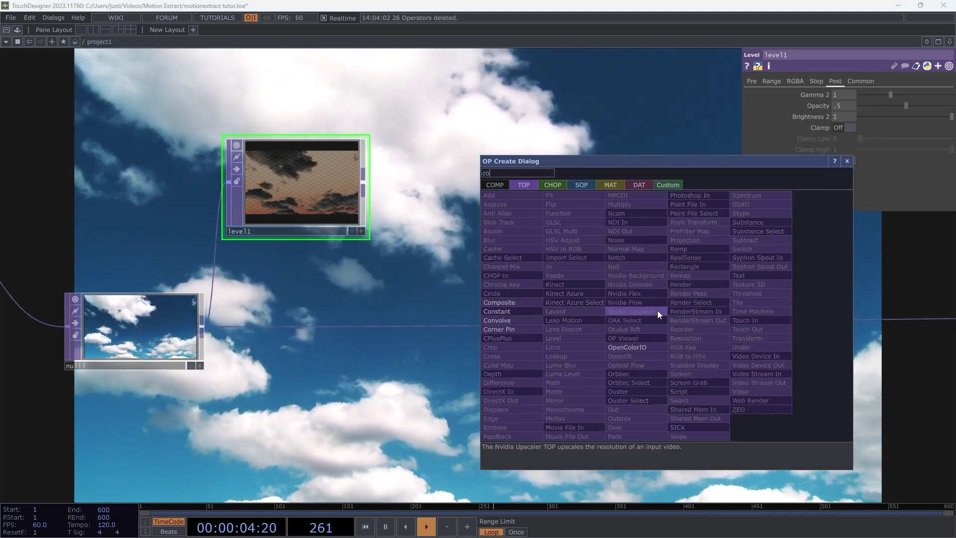
click(515, 303)
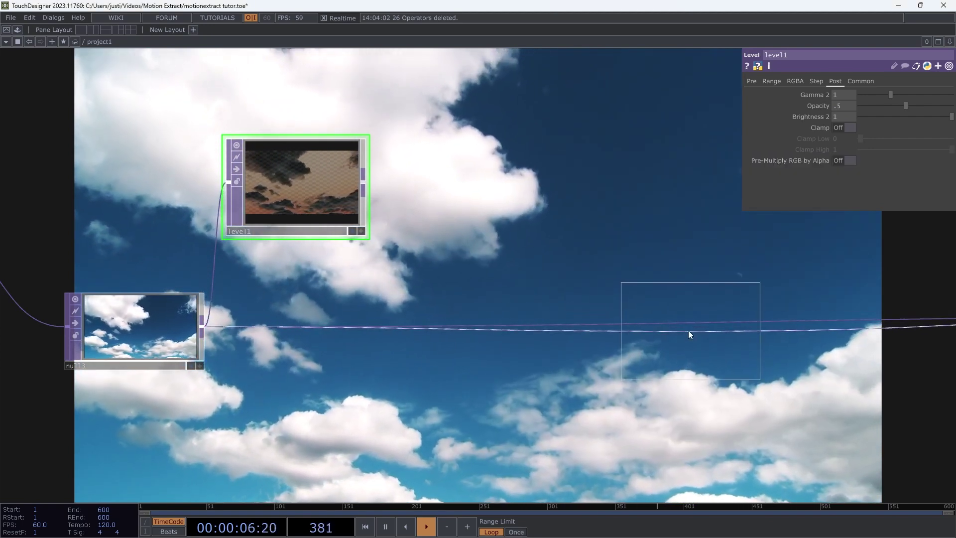
click(669, 323)
Connect level1 to the Composite TOP and move it ahead of null3 as the first input.
drag(363, 185, 643, 318)
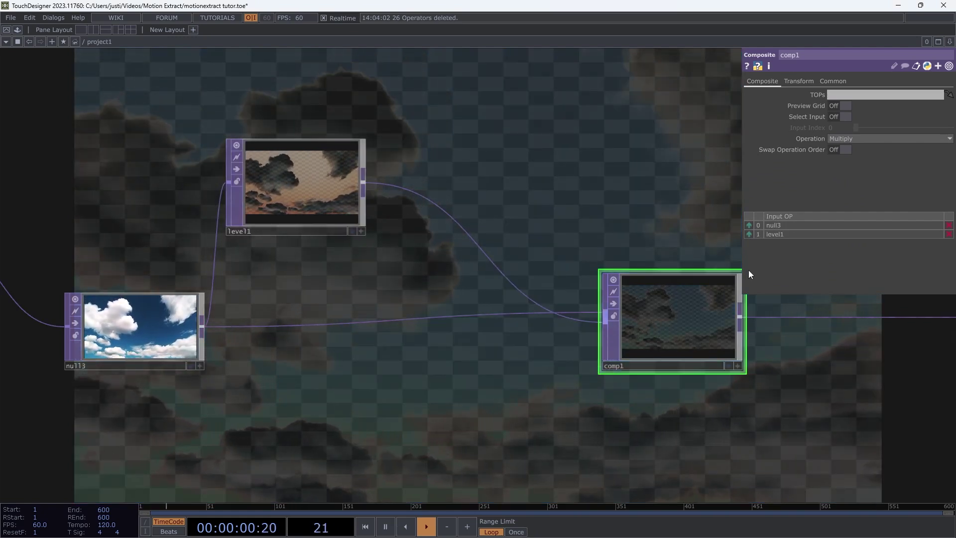
click(750, 234)
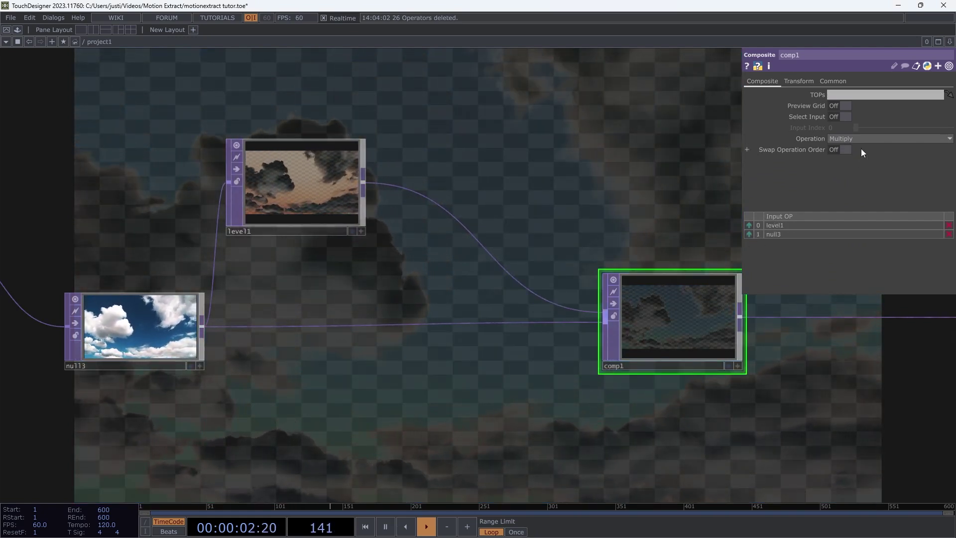
Set the Composite TOP's operation to Over and hide its parameters.
click(877, 138)
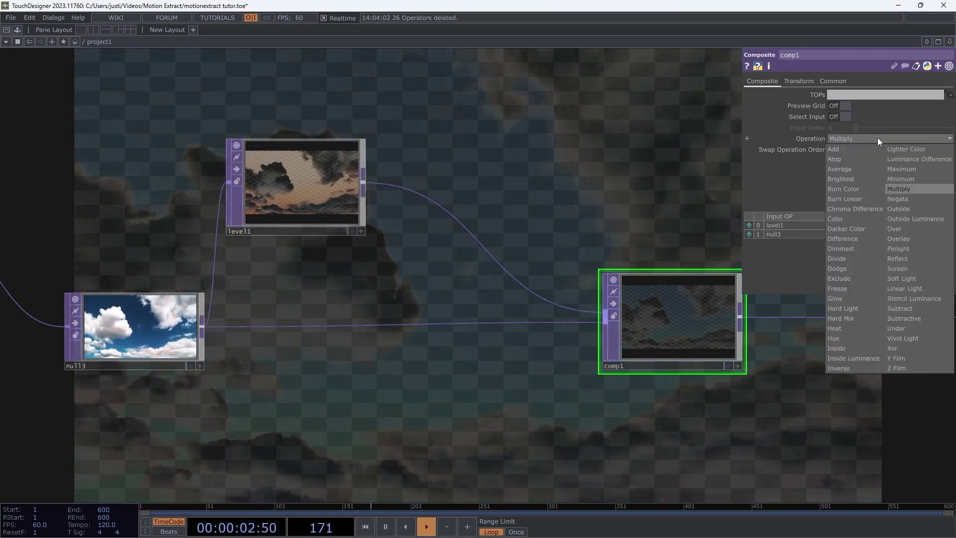
click(900, 229)
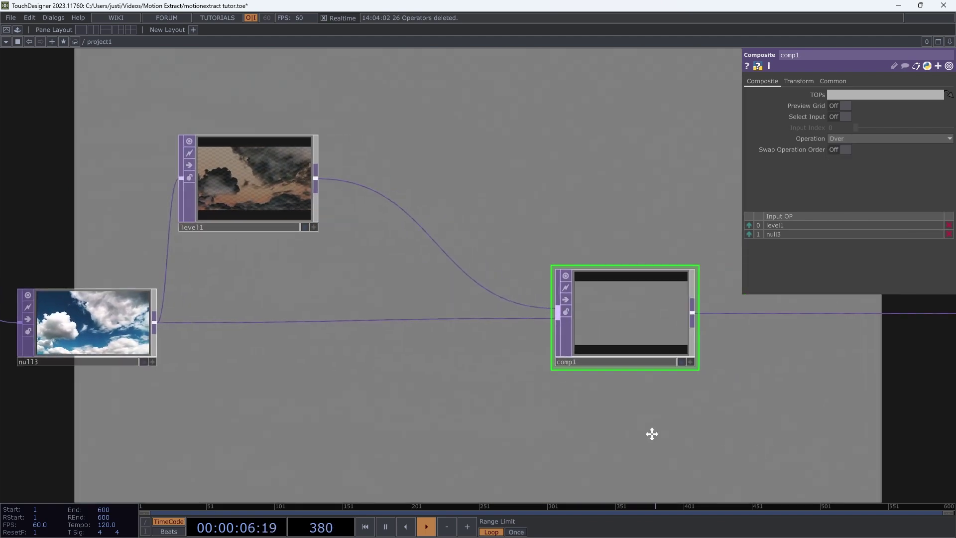
scroll(652, 433, down, 10)
scroll(473, 348, up, 15)
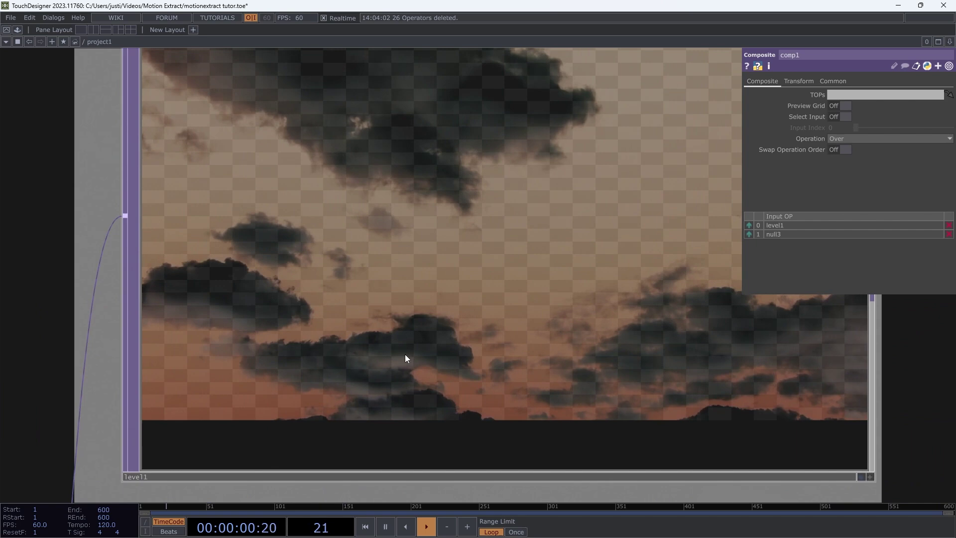
scroll(461, 377, down, 5)
drag(577, 411, 396, 341)
key(p)
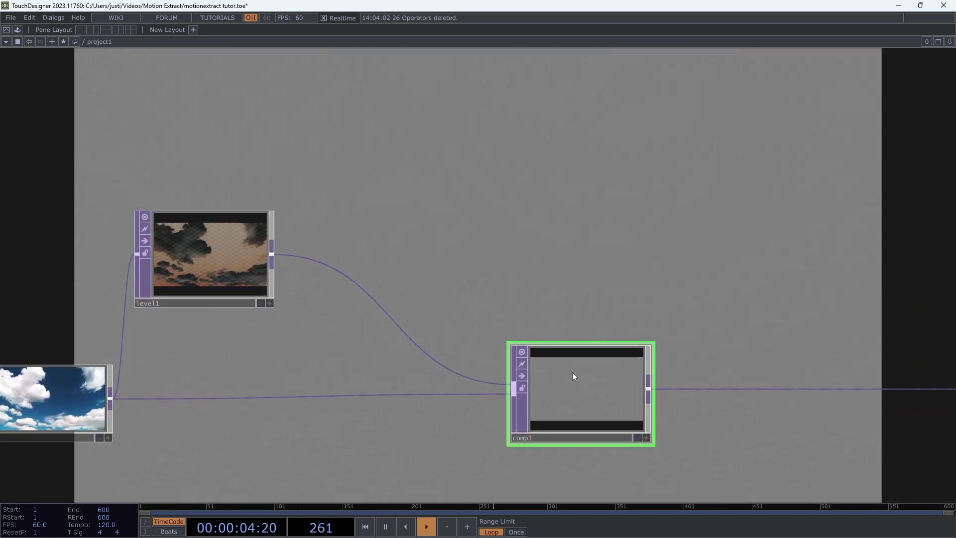
Move comp1 farther from level1 and insert a Time Machine TOP into the wire between them.
drag(664, 382, 667, 382)
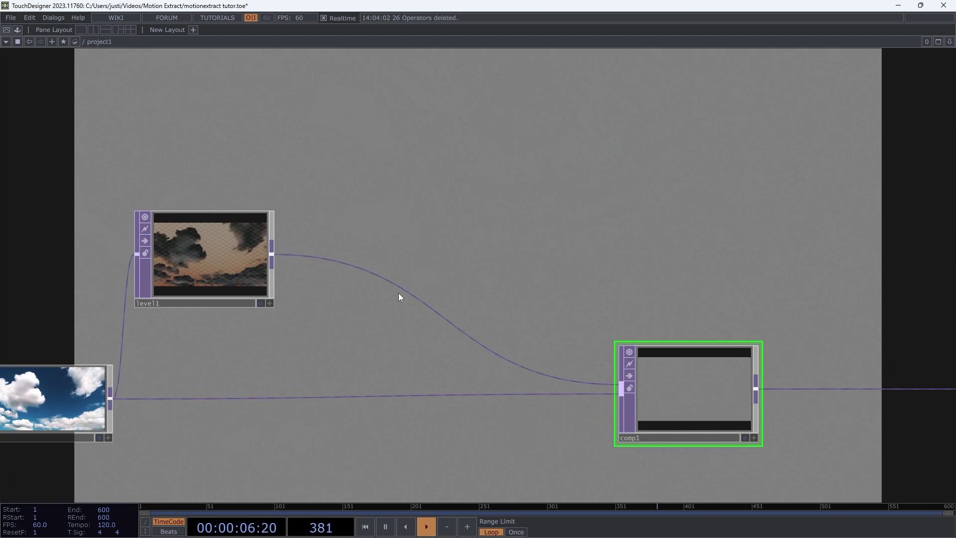
right_click(368, 271)
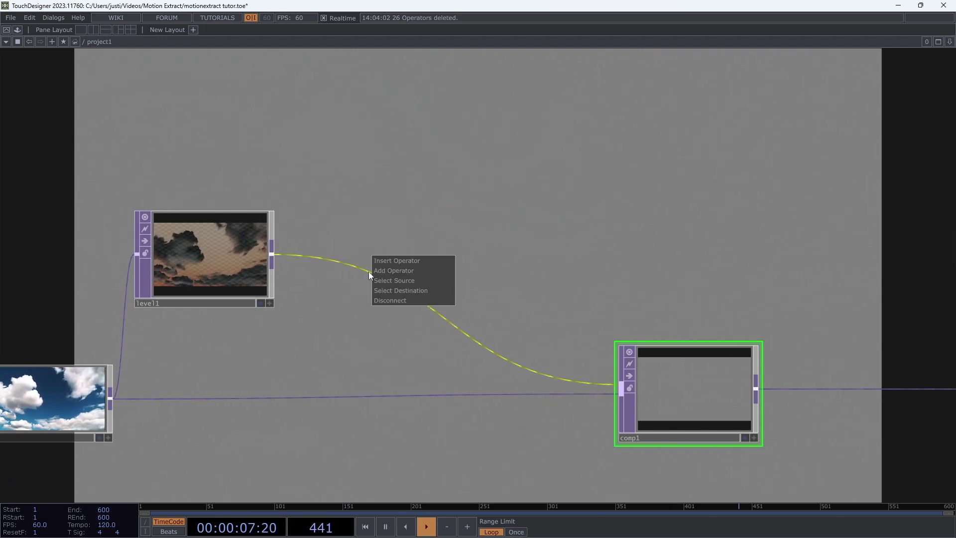
click(394, 262)
text(tim)
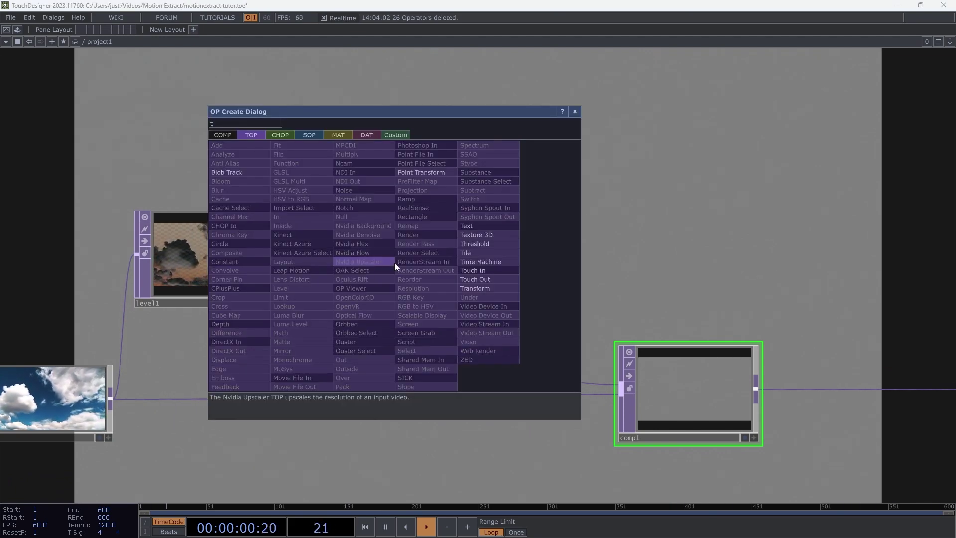
click(462, 262)
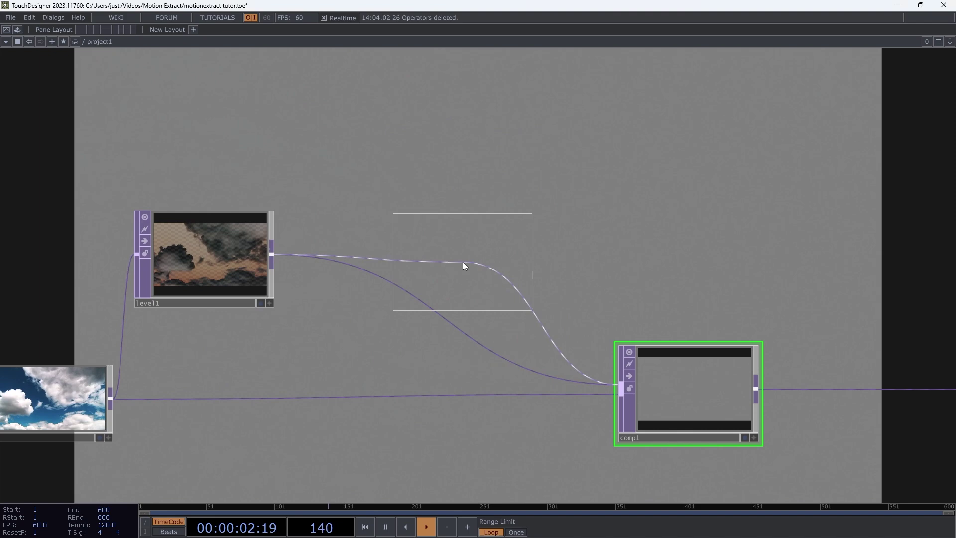
click(538, 256)
mouse_move(571, 219)
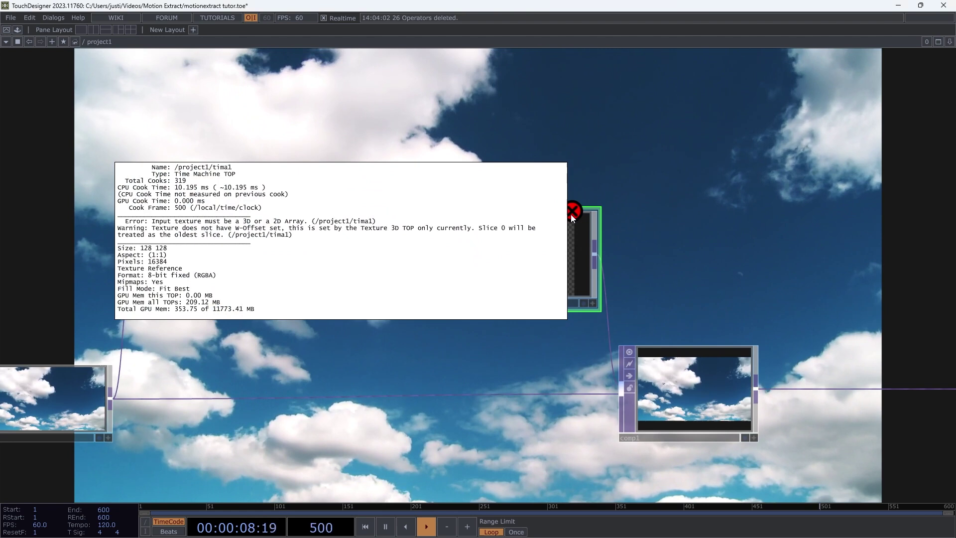
Insert a Texture 3D TOP into the wire between level1 and tima1, and space tima1 farther from it.
right_click(361, 255)
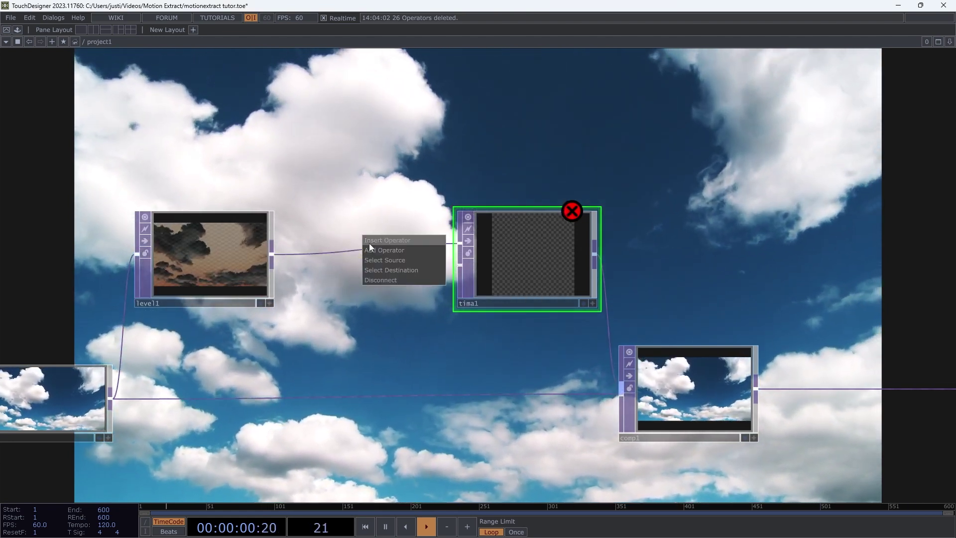
click(373, 242)
text(te)
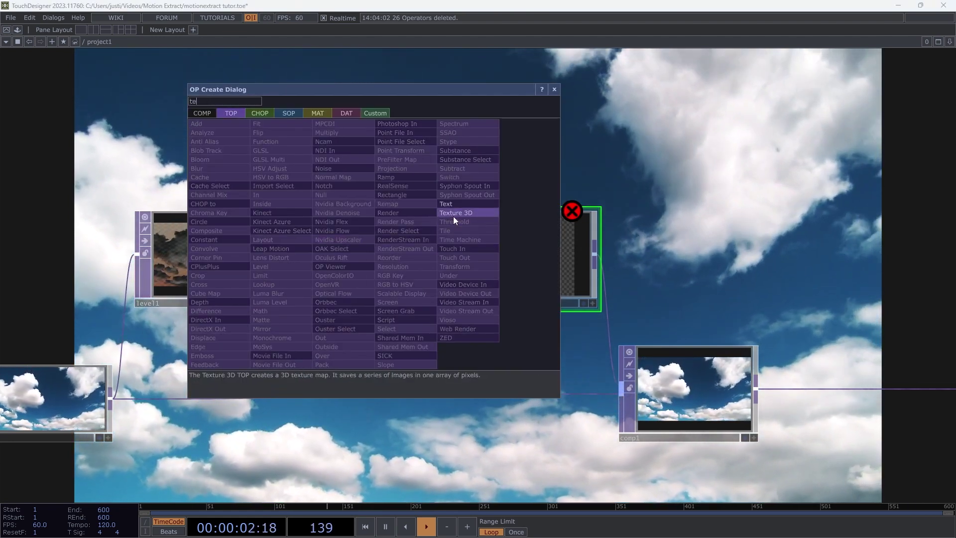
click(453, 213)
click(489, 259)
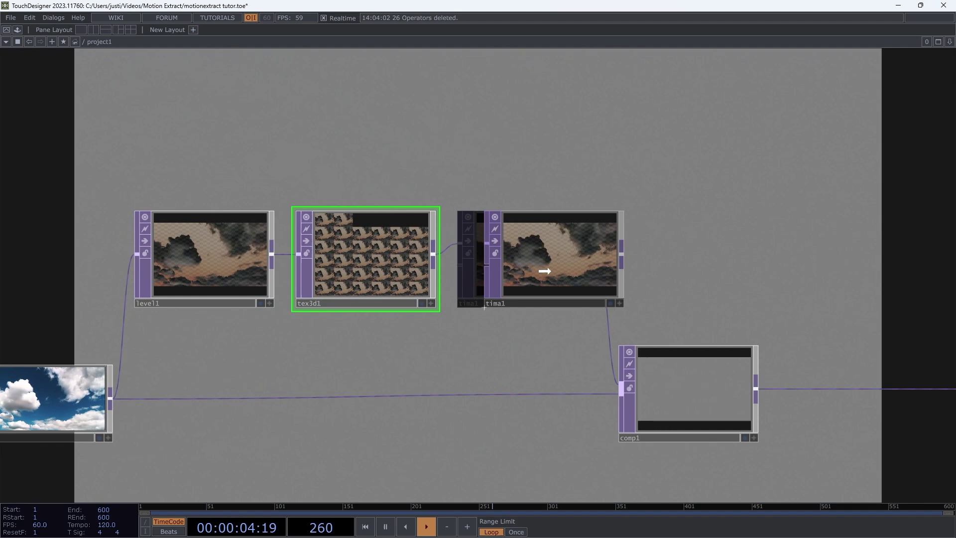
drag(545, 270, 556, 270)
Examine the frames cached in tex3d1, its cache parameters and its connection to the Time Machine TOP.
scroll(376, 253, up, 10)
drag(720, 345, 782, 339)
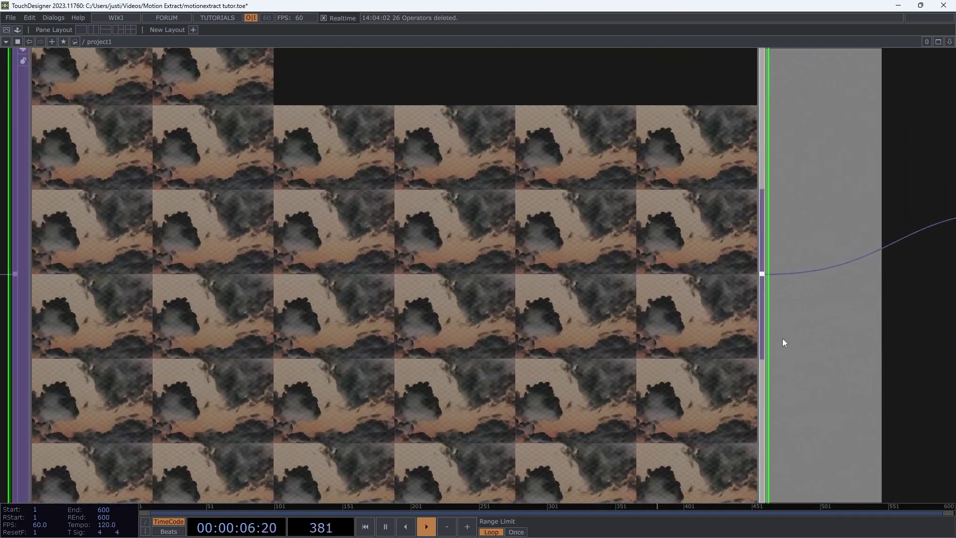
scroll(784, 343, down, 8)
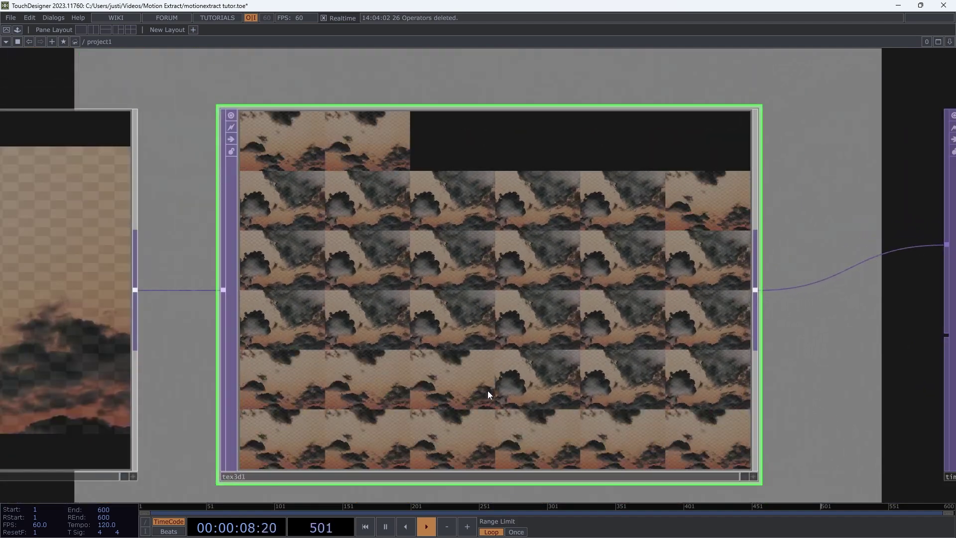
key(p)
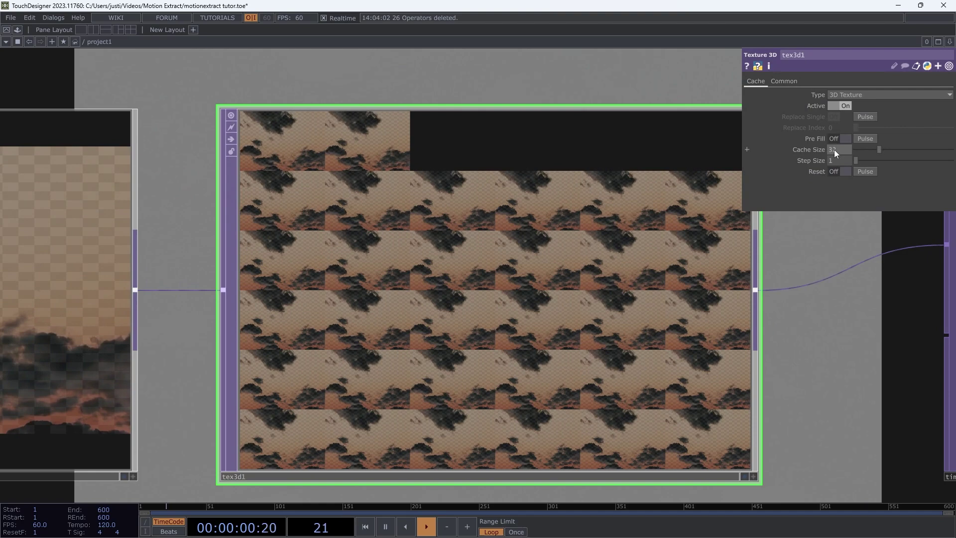
key(p)
drag(809, 354, 456, 277)
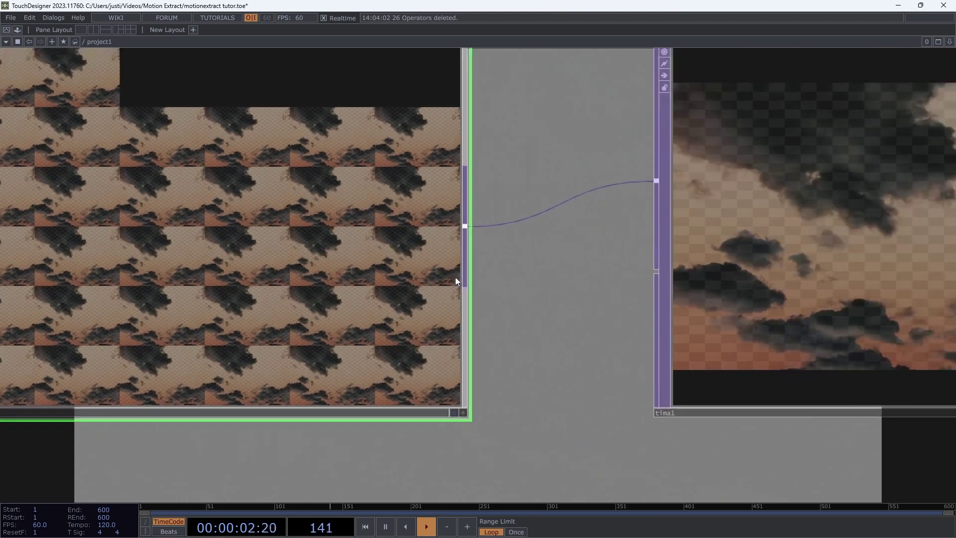
scroll(542, 290, down, 6)
drag(550, 330, 320, 281)
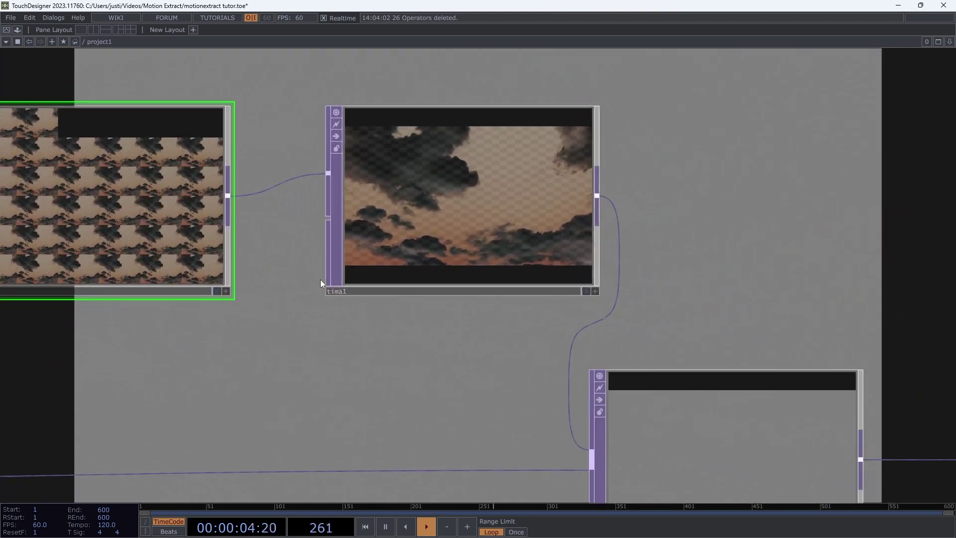
Add a Constant TOP below tex3d1 and connect it to the second input of tima1.
drag(325, 344, 545, 299)
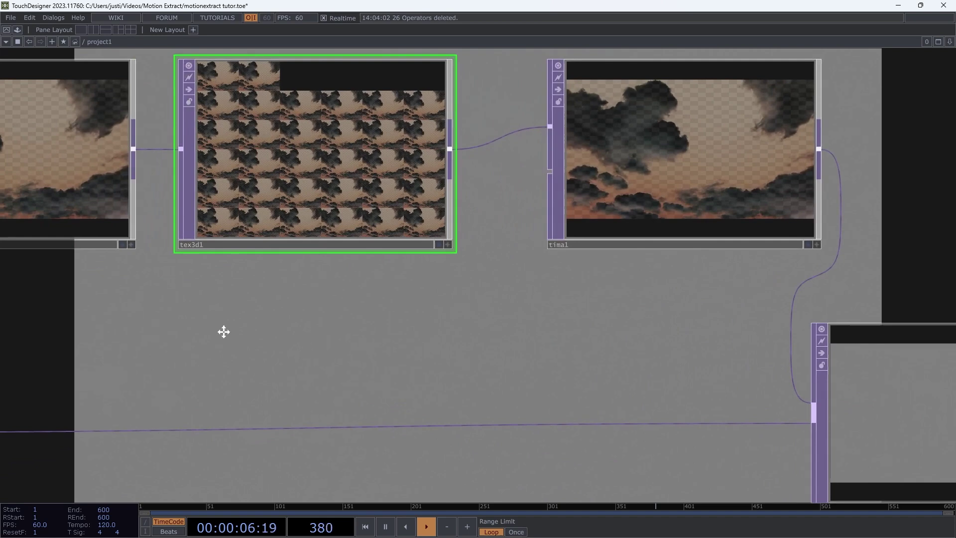
key(Tab)
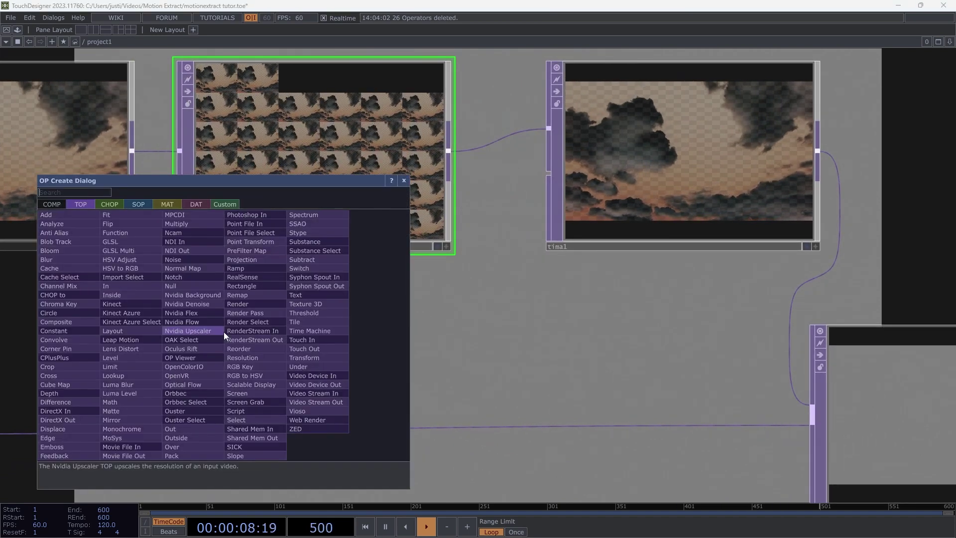
text(cpm)
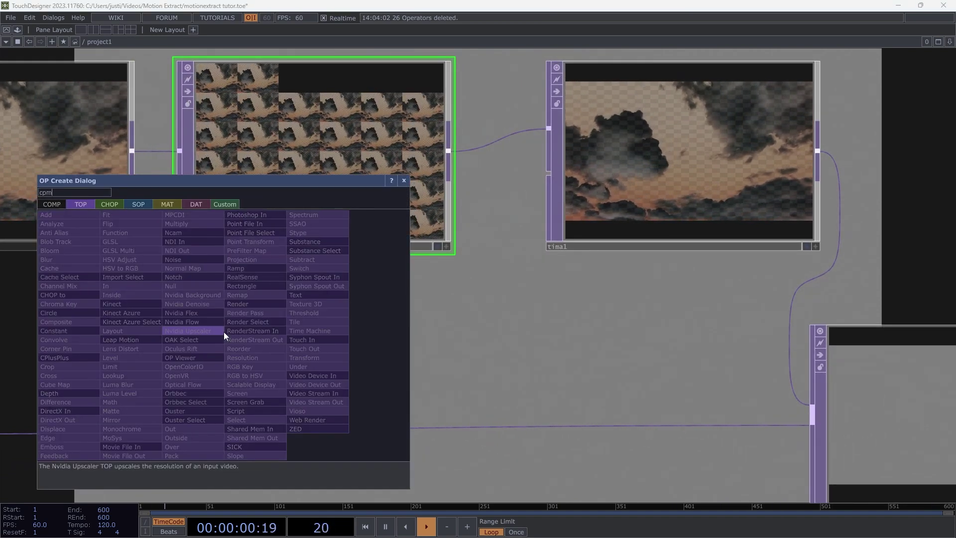
key(BackSpace)
key(BackSpace)
text(on)
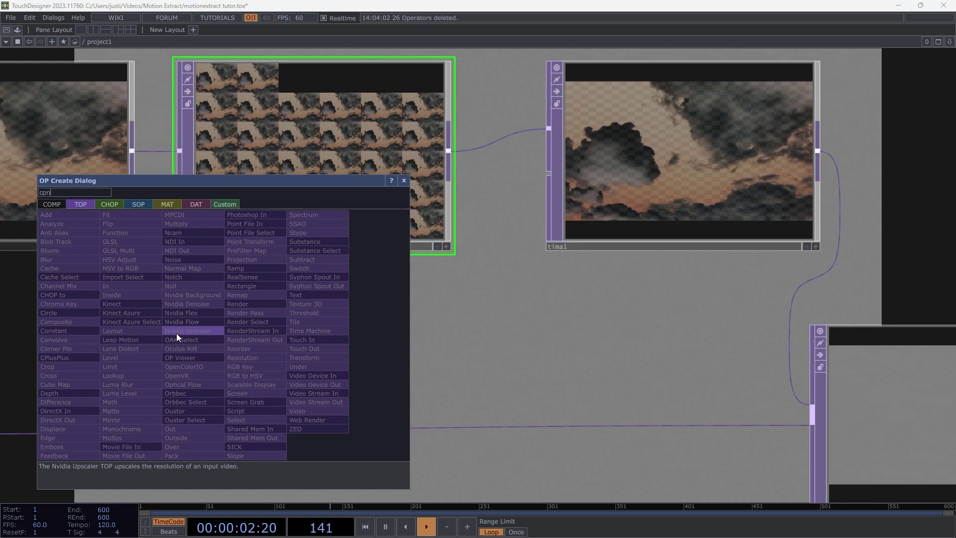
click(61, 331)
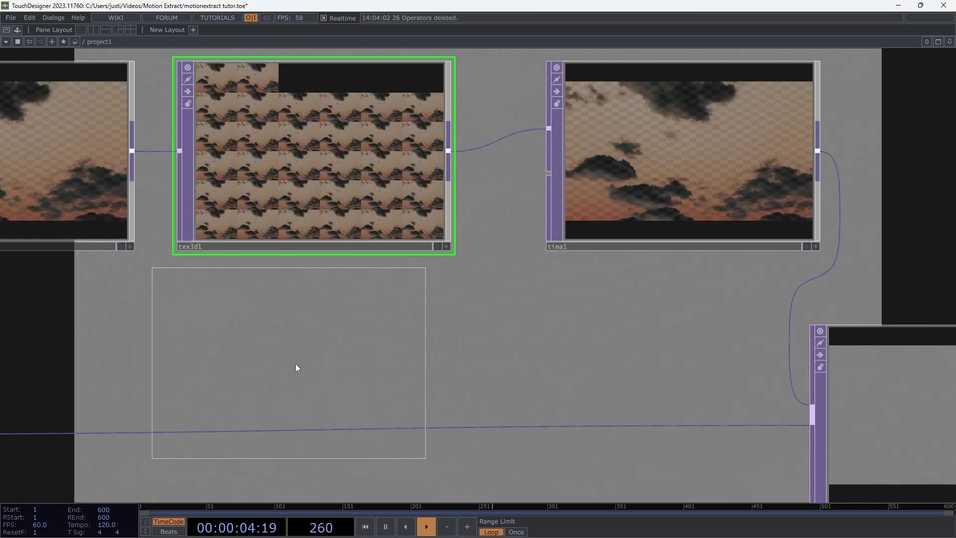
click(304, 379)
drag(451, 362, 548, 185)
Set the Constant TOP's colour to black by lowering its Value to 0.
drag(598, 310, 510, 300)
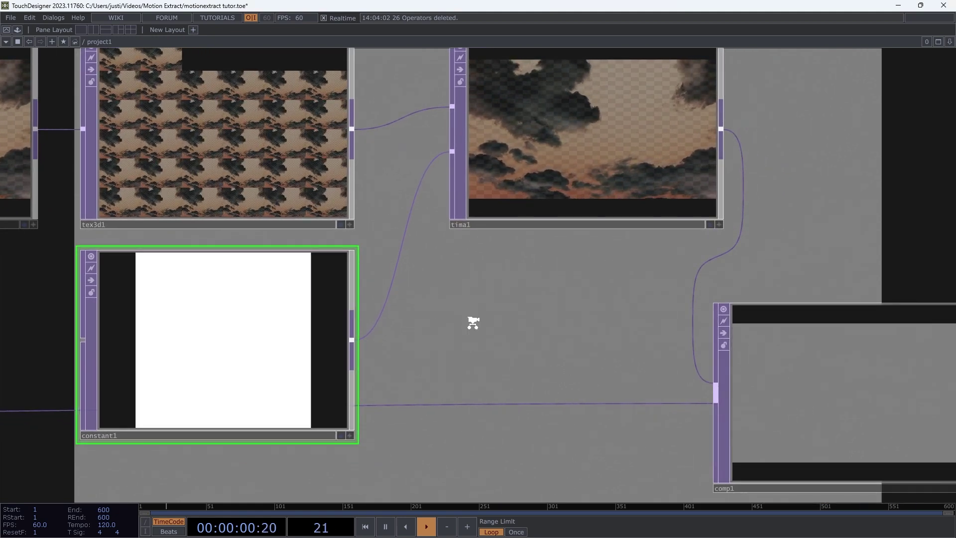
scroll(473, 323, down, 10)
key(p)
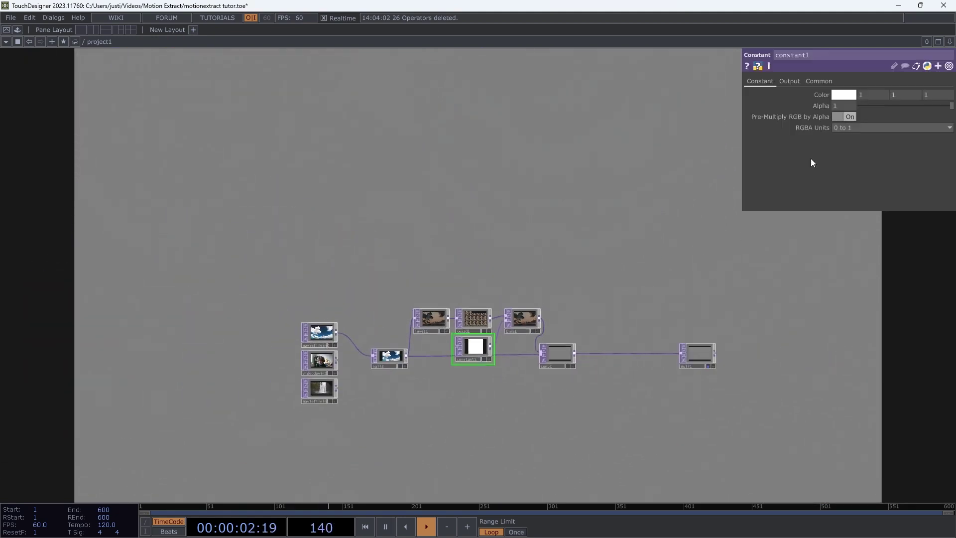
click(843, 96)
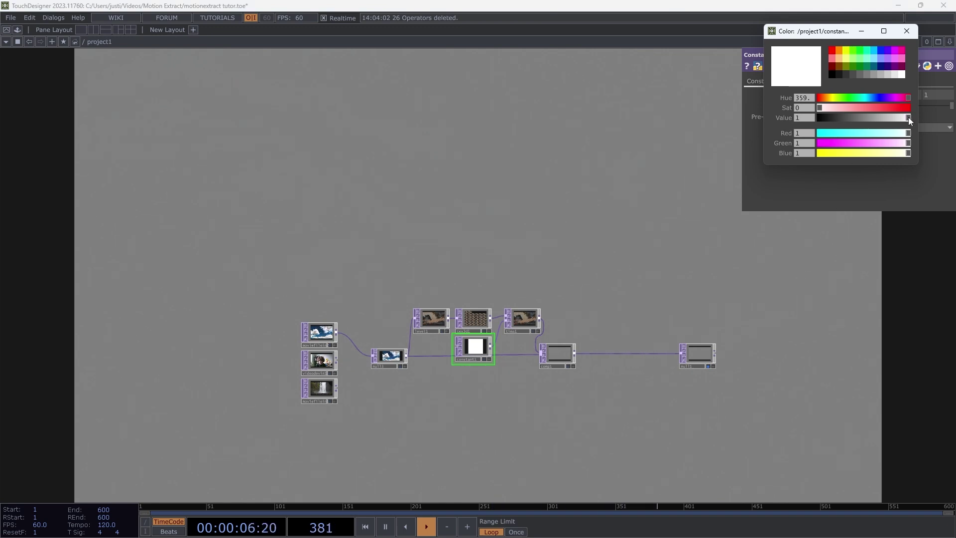
drag(908, 117, 817, 124)
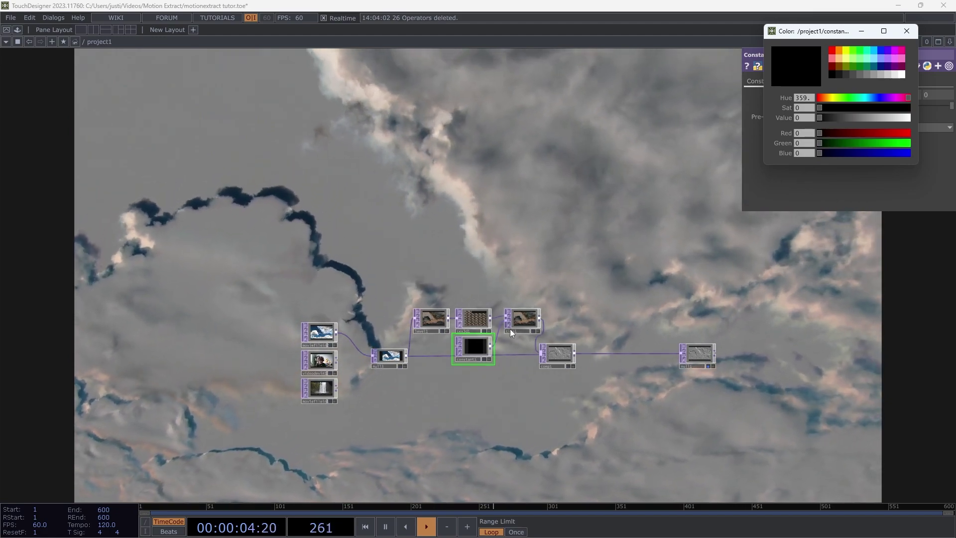
Raise constant1's colour Value to 1 and compare the newest and oldest frames cached in tex3d1.
scroll(510, 328, up, 10)
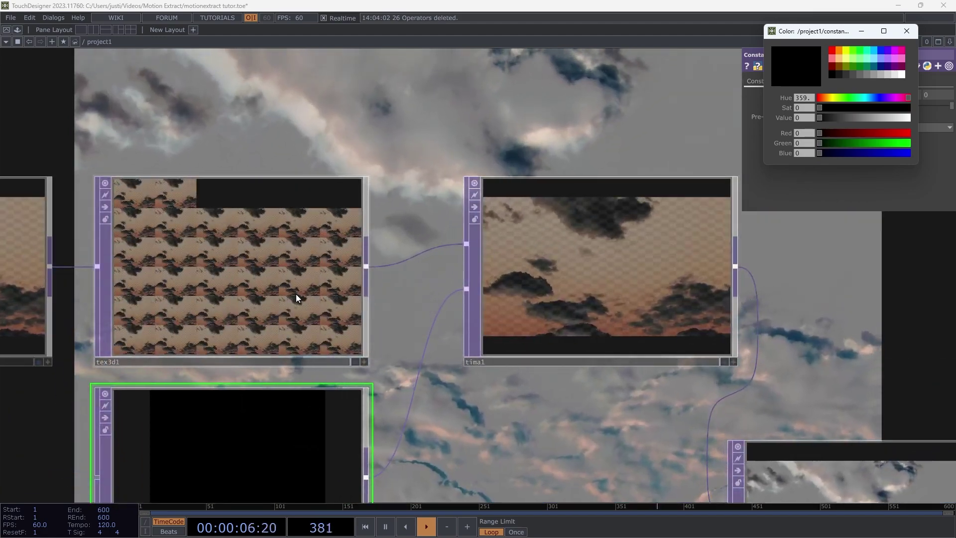
drag(414, 301, 462, 223)
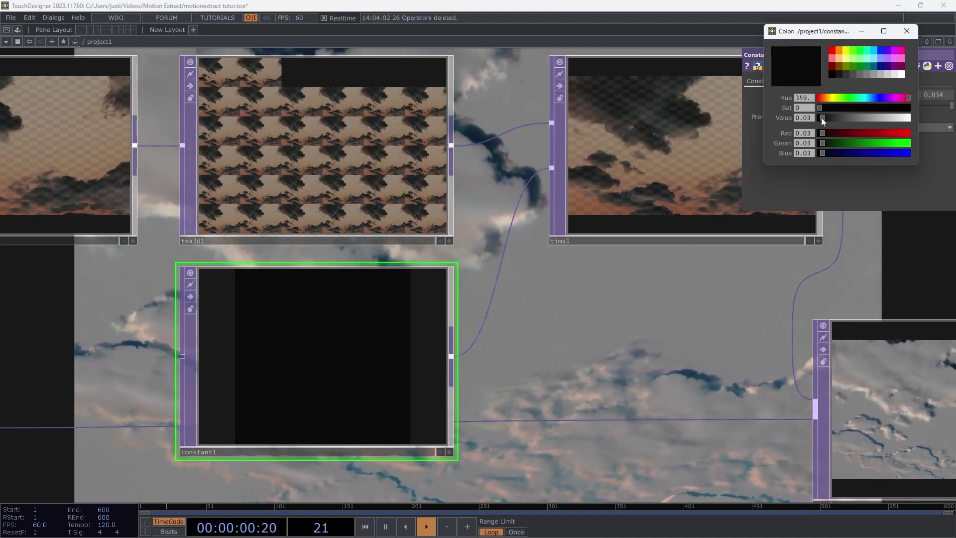
drag(821, 119, 908, 120)
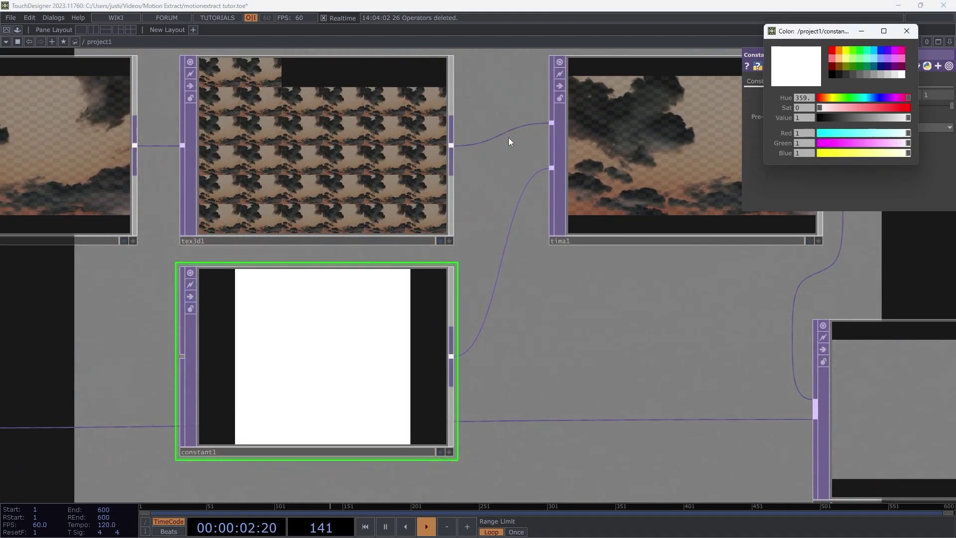
scroll(509, 137, up, 3)
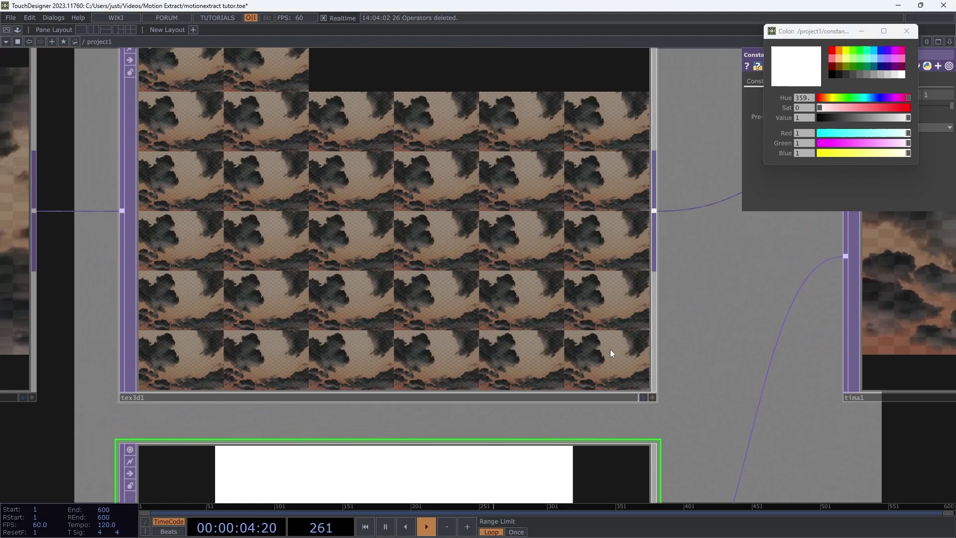
scroll(610, 352, up, 3)
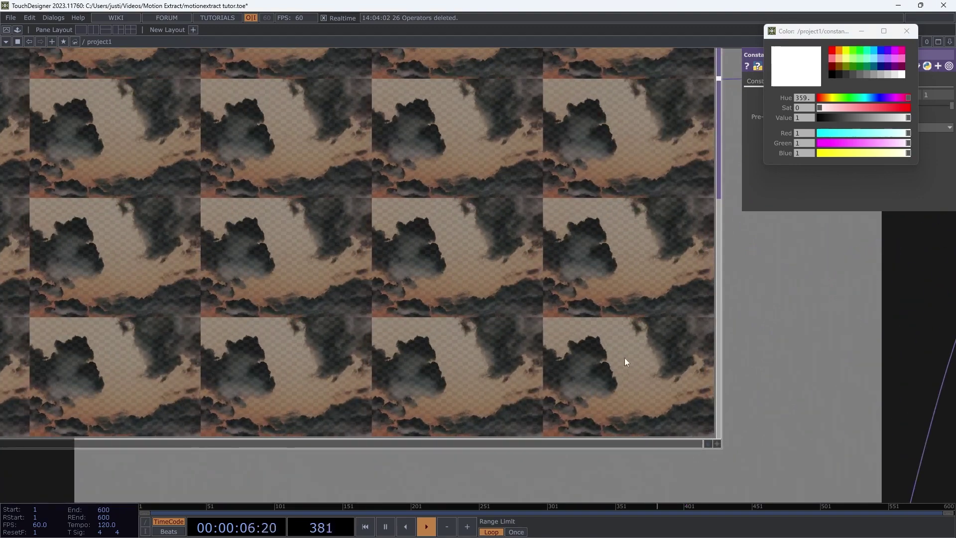
scroll(605, 355, down, 3)
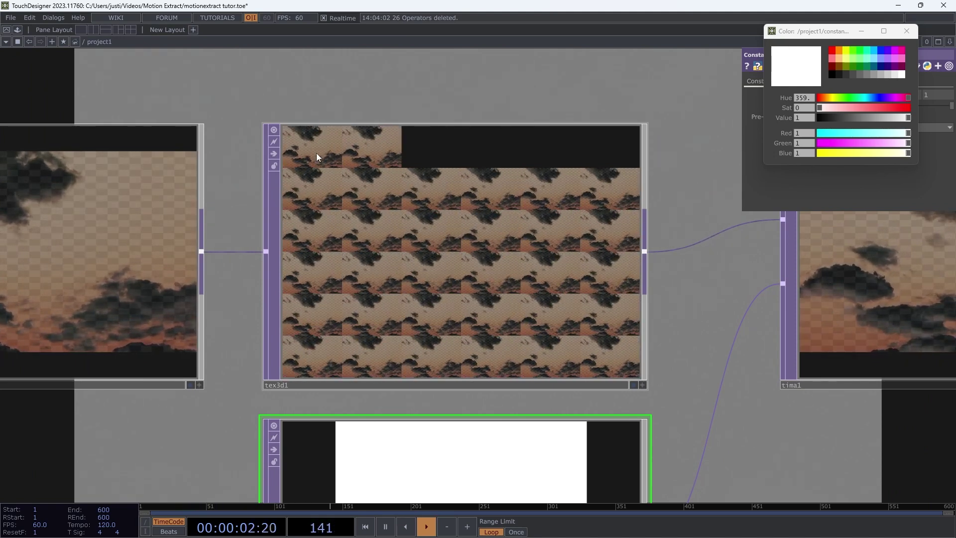
click(320, 156)
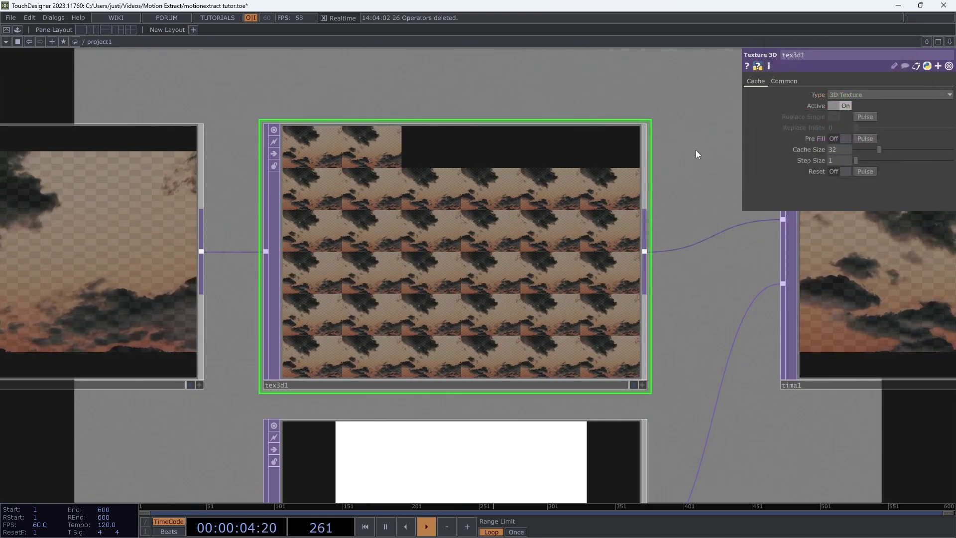
Return constant1's colour Value to 0 and view the whole network.
click(523, 452)
drag(905, 118, 803, 121)
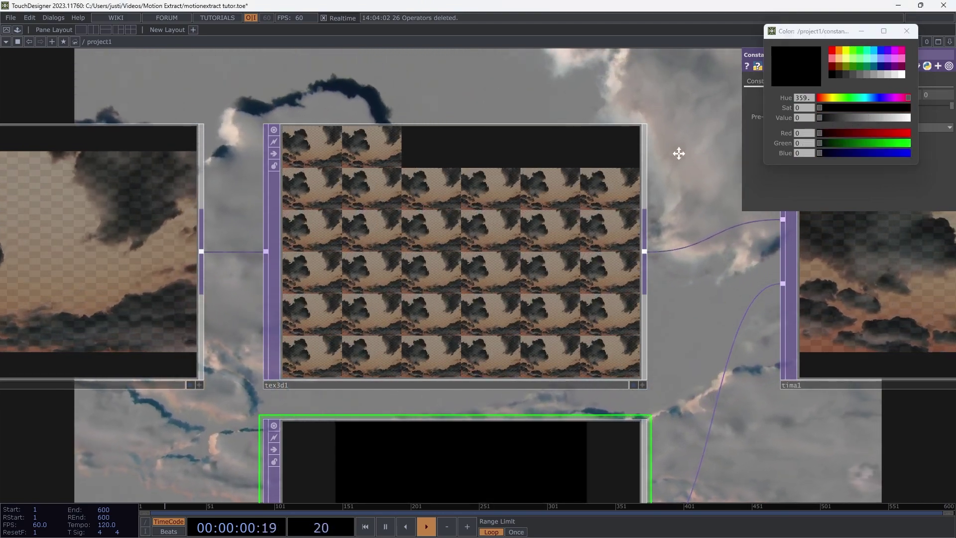
scroll(469, 175, down, 10)
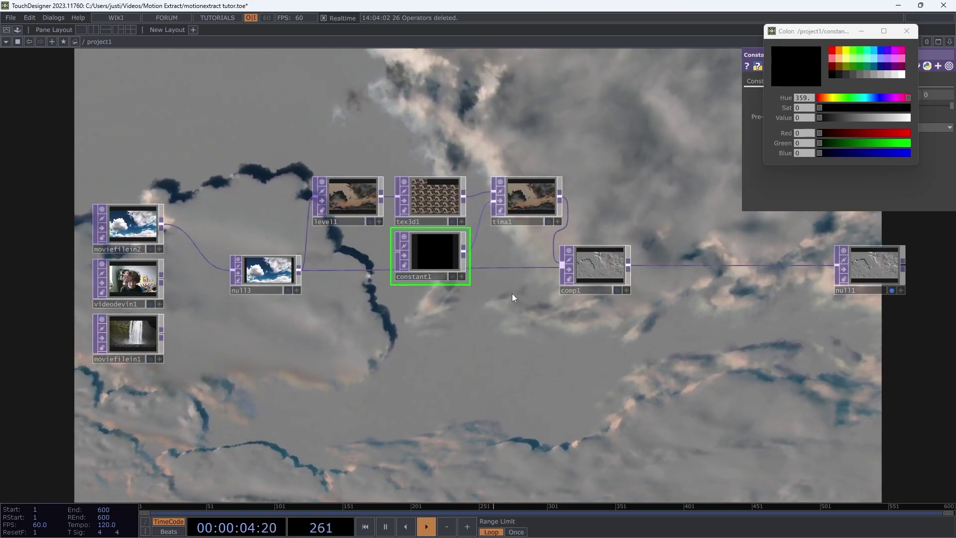
Set tex3d1's Cache Size to 100.
click(440, 205)
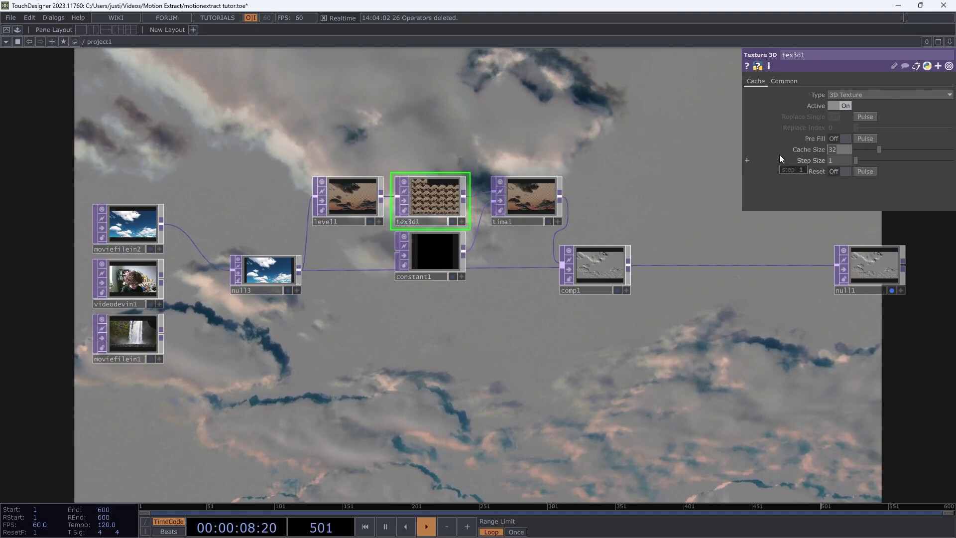
text(100)
key(Return)
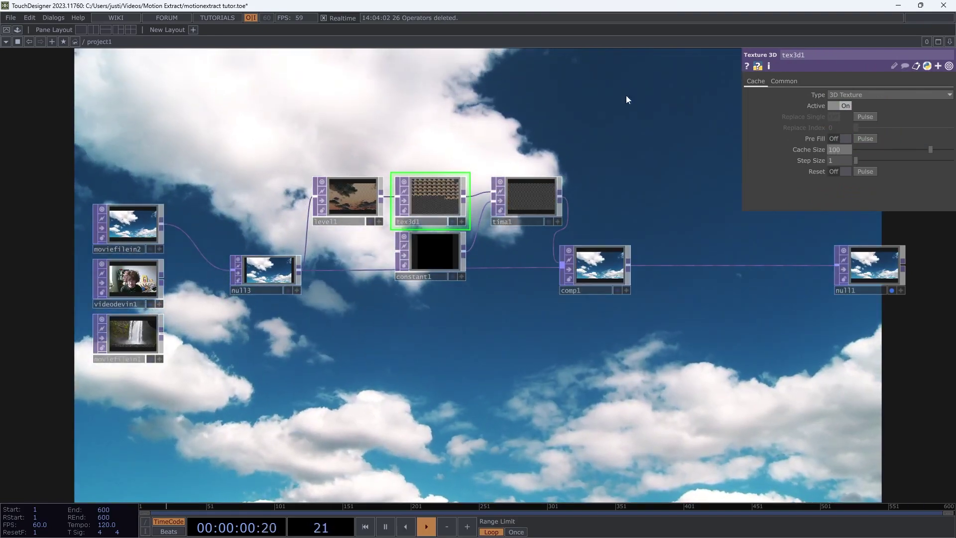
Raise constant1's colour Value to about 0.518 so tima1 samples a middle frame from the cache.
scroll(446, 207, up, 7)
scroll(683, 363, down, 5)
drag(687, 367, 383, 200)
double_click(272, 250)
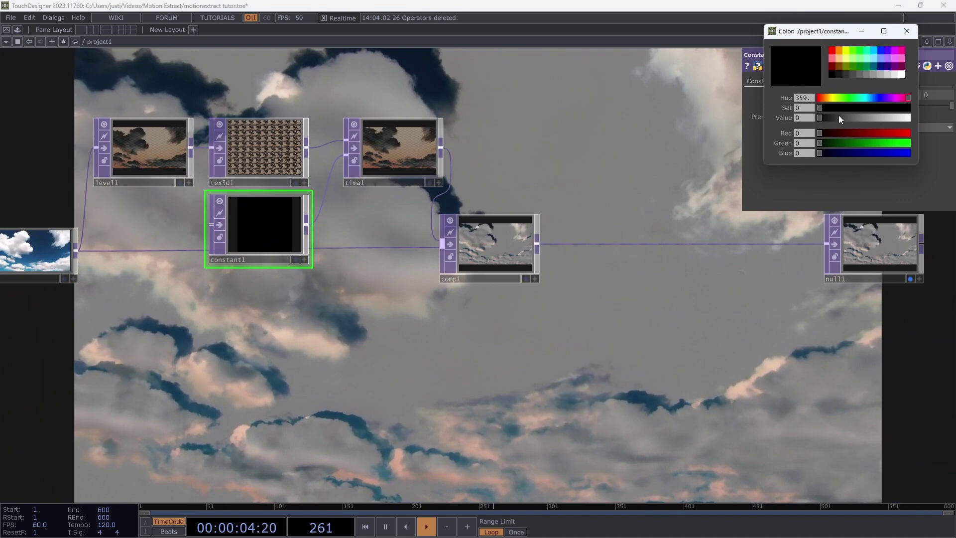
drag(824, 117, 872, 115)
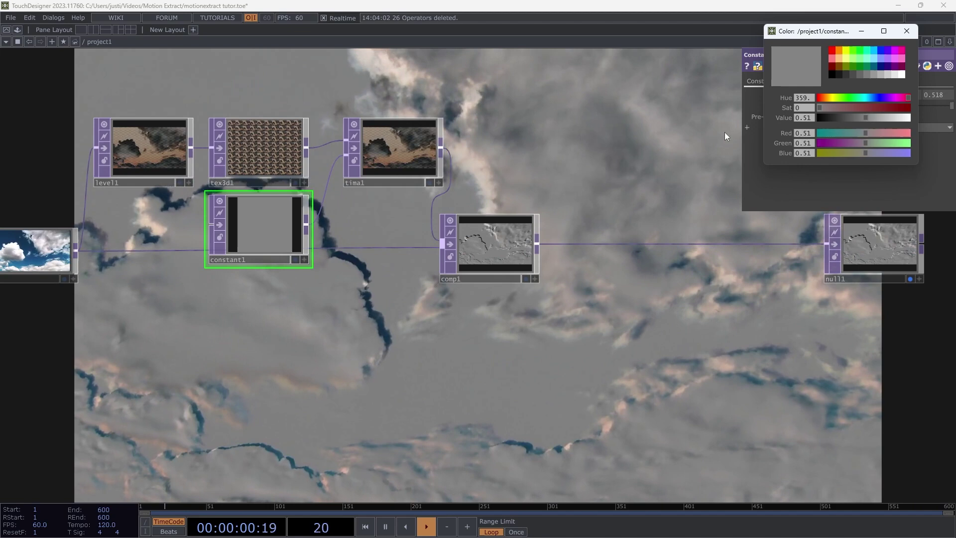
Reduce the Cache Size of tex3d1 to 30 frames.
click(300, 157)
drag(840, 149, 705, 156)
text(30)
key(Return)
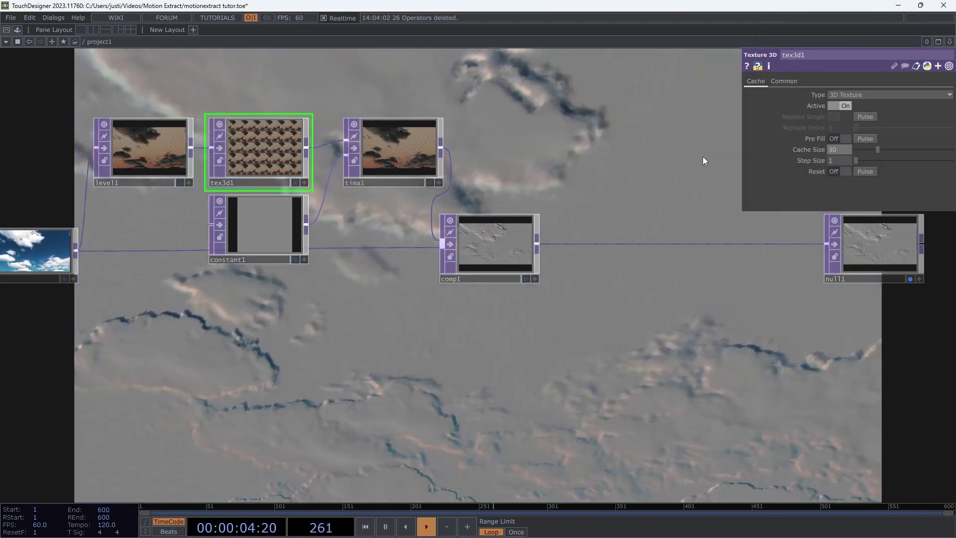
Insert a Lookup TOP between comp1 and null1 and connect a new Ramp TOP to its second input.
scroll(501, 261, up, 8)
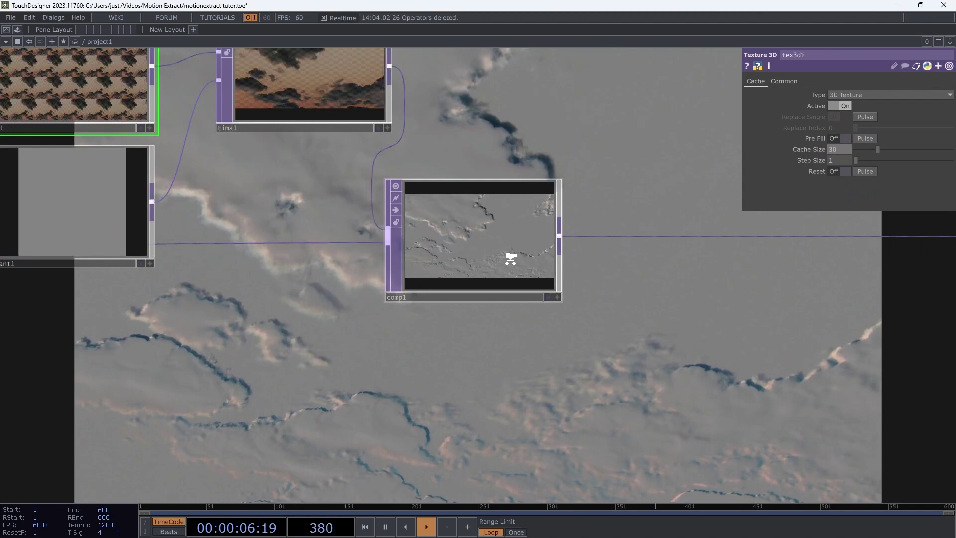
scroll(717, 277, down, 4)
drag(784, 283, 521, 274)
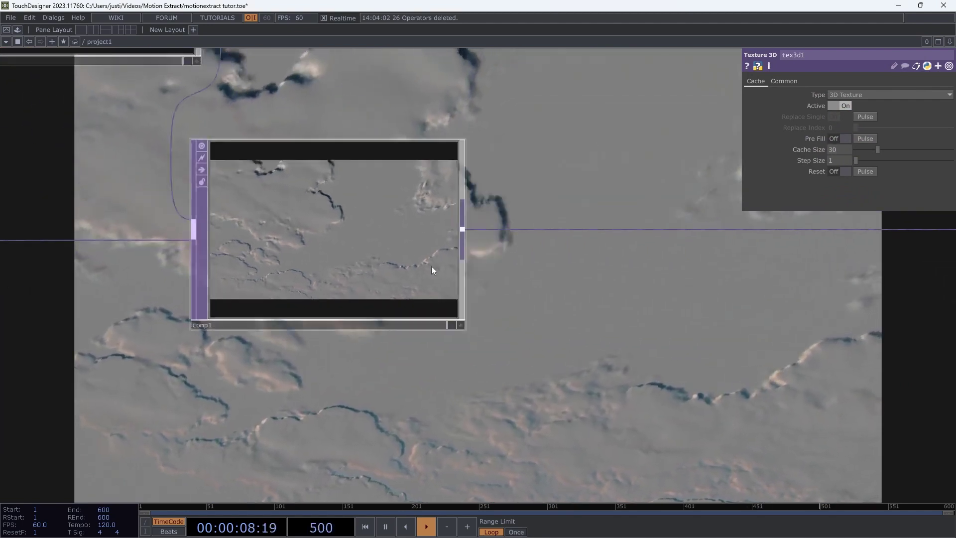
scroll(448, 268, down, 6)
drag(579, 288, 451, 302)
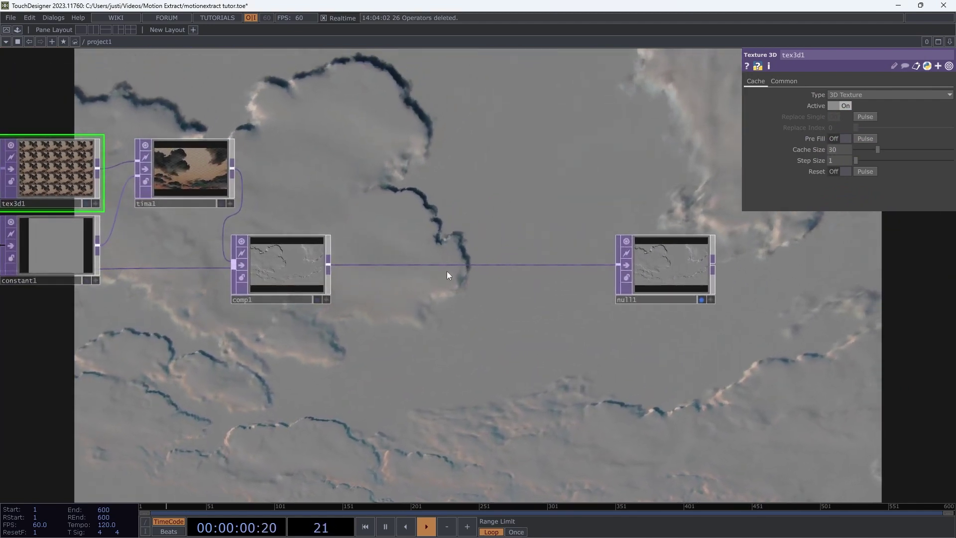
right_click(481, 266)
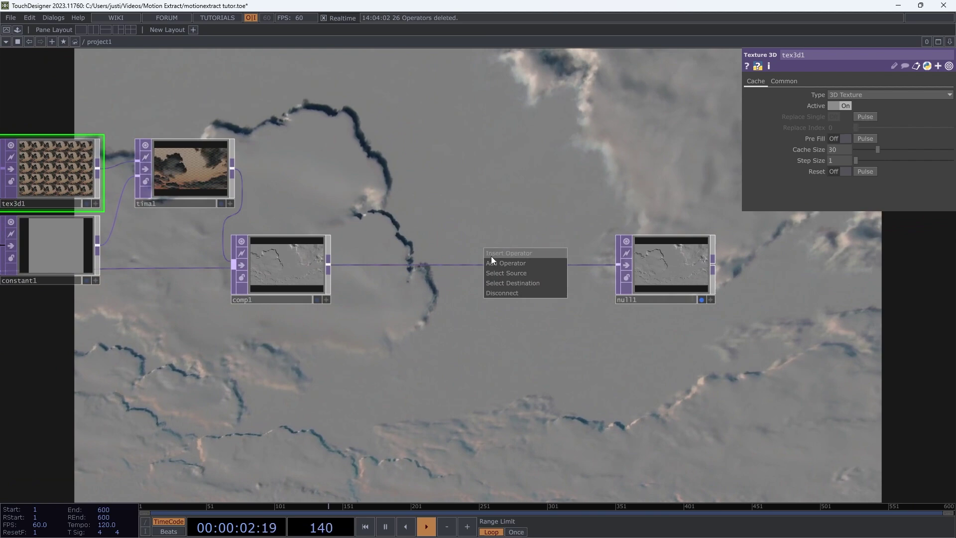
click(495, 253)
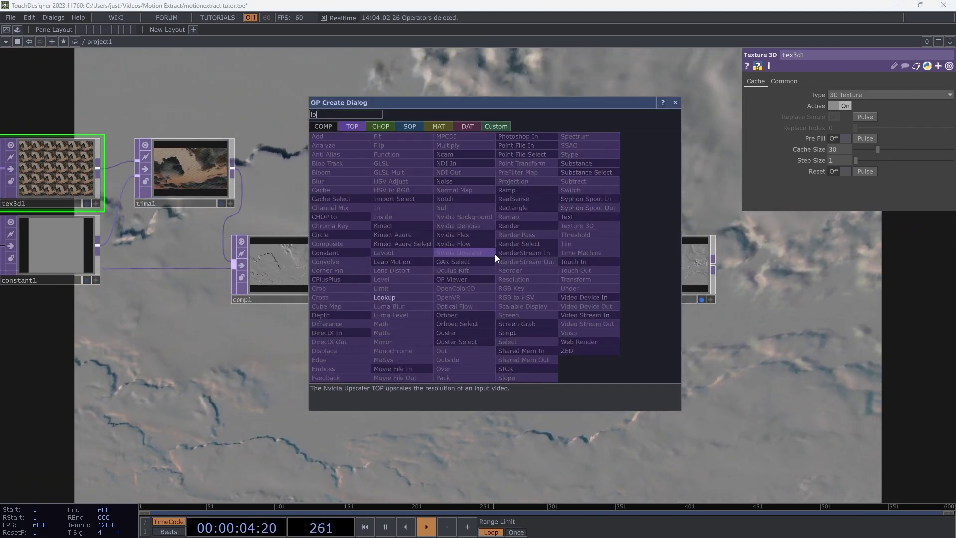
text(loo)
click(387, 298)
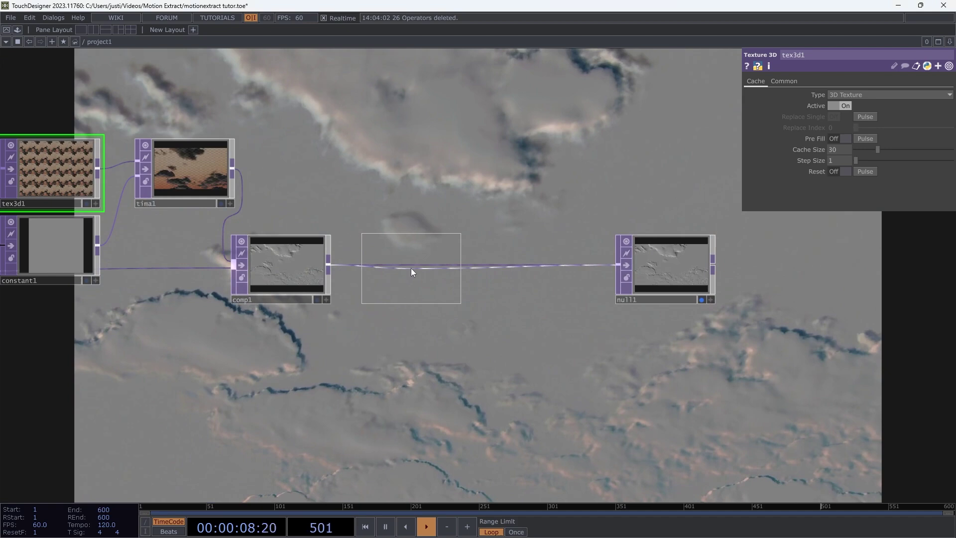
click(414, 267)
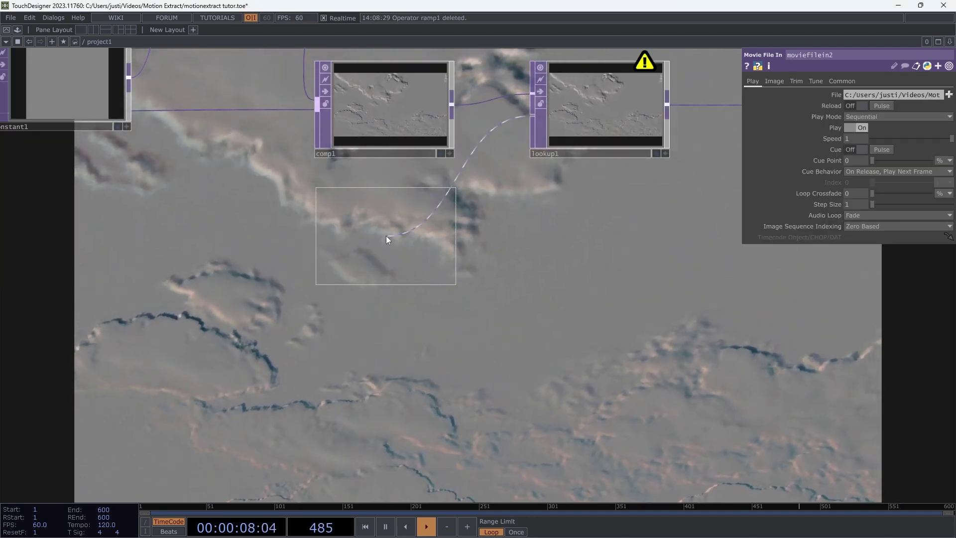
click(387, 235)
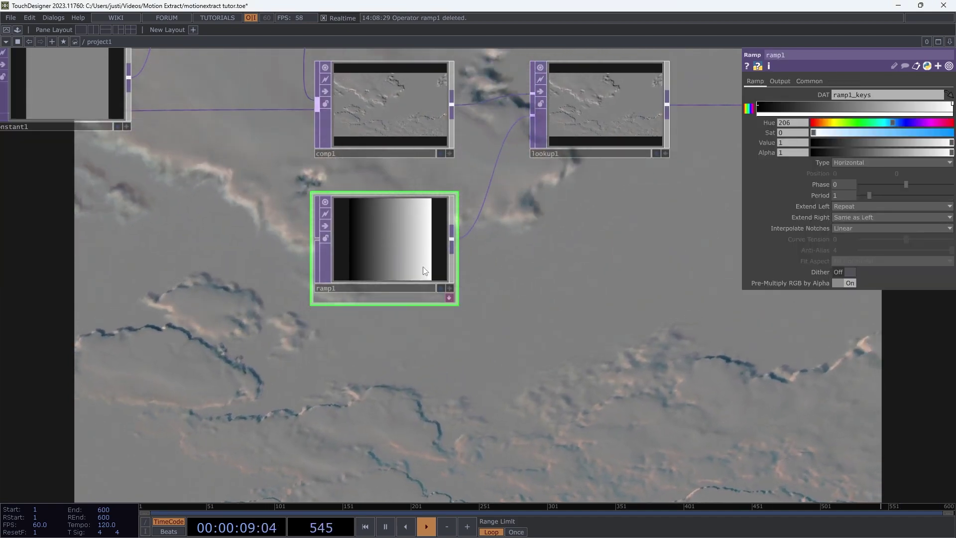
Add a key near the middle of ramp1's gradient and set its Value to 0.5.
click(862, 104)
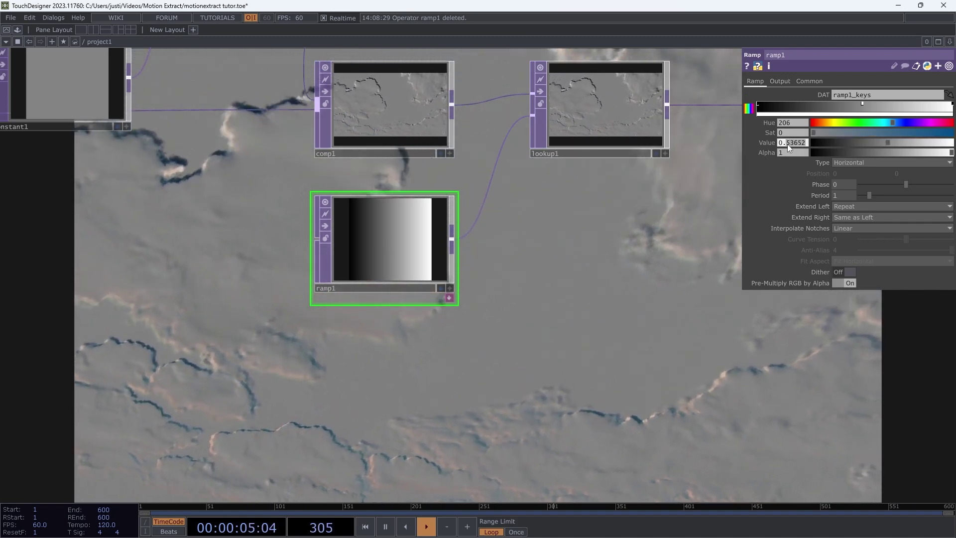
text(0..54)
key(Return)
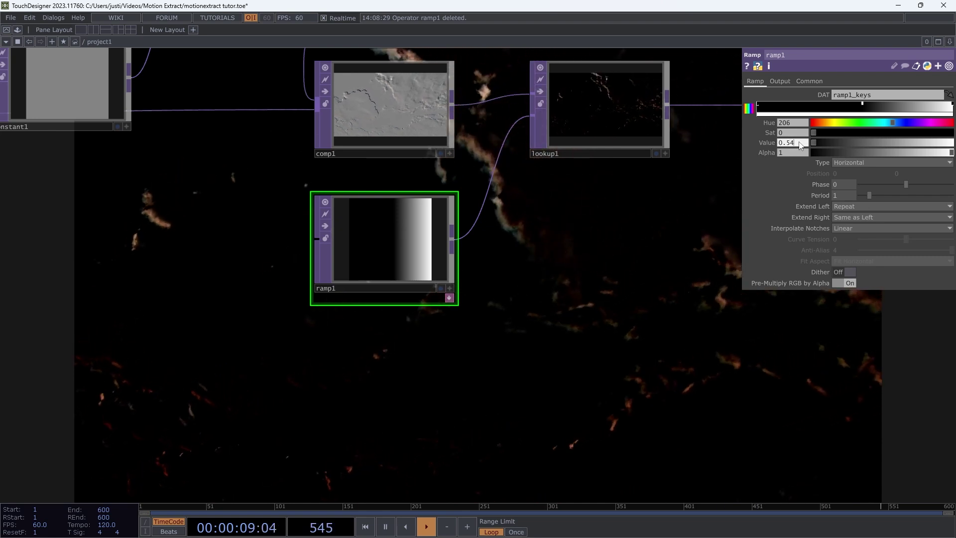
key(Return)
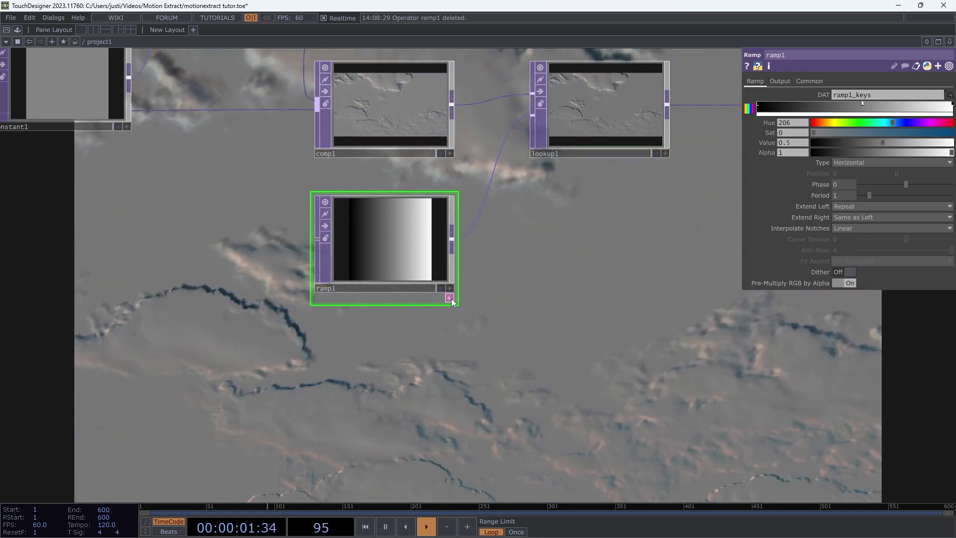
Open ramp1's key table below the node and set the middle key's pos to 0.5.
click(449, 298)
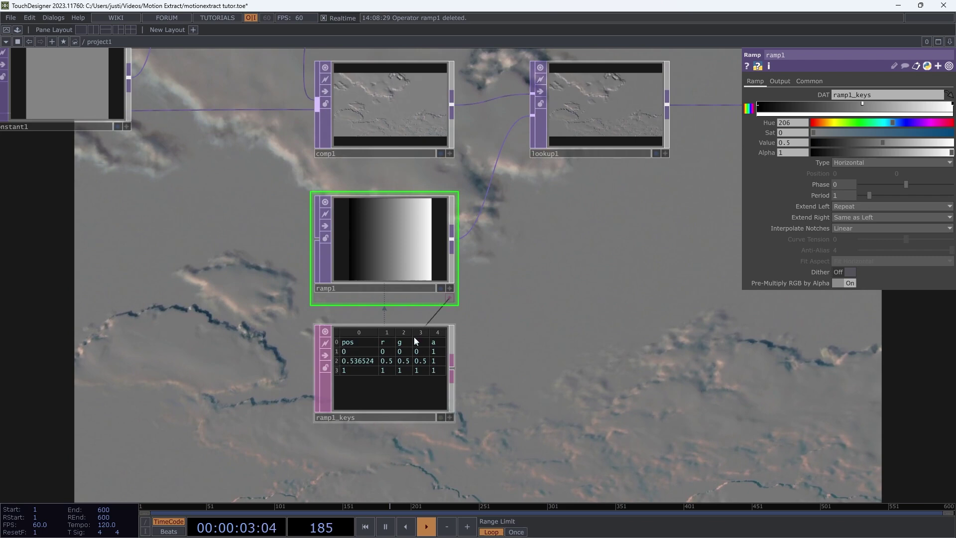
scroll(354, 369, up, 3)
scroll(354, 369, up, 2)
click(547, 467)
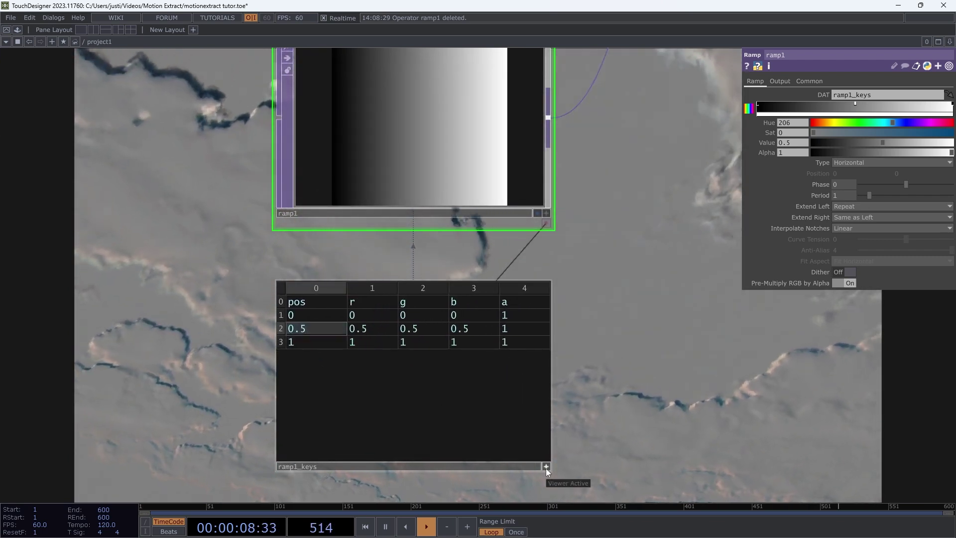
click(546, 466)
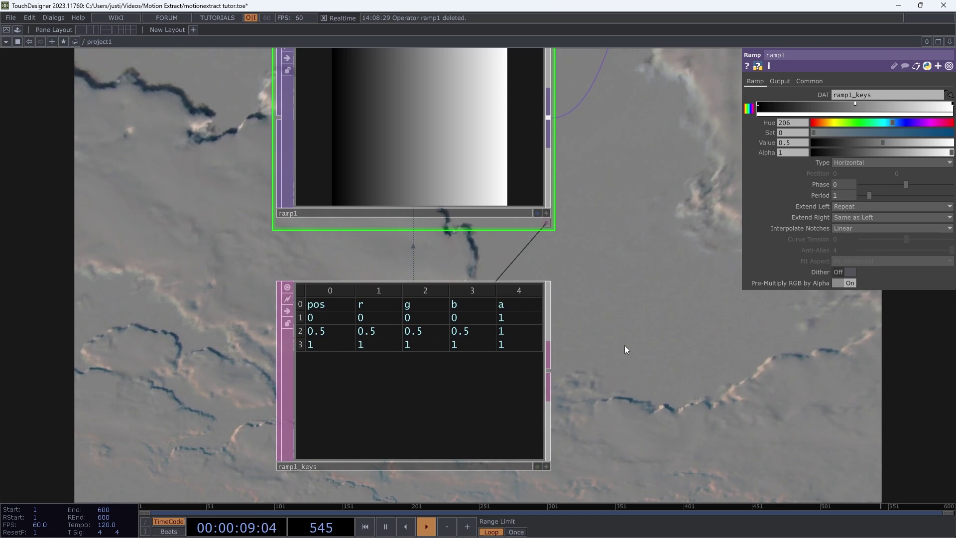
Recolour the first key of ramp1 to orange with Hue 22, Sat 1 and Value 1.
click(759, 105)
scroll(648, 122, down, 5)
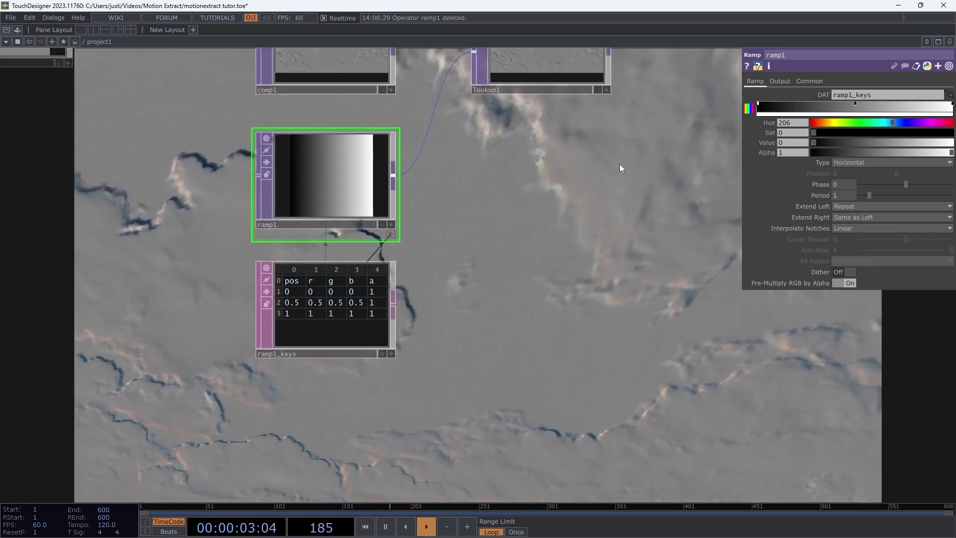
click(820, 125)
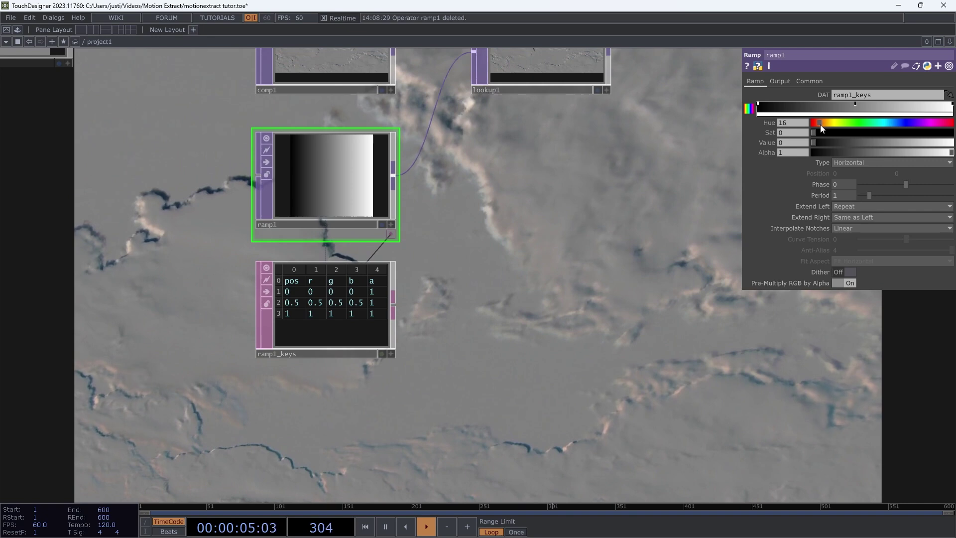
mouse_move(820, 125)
mouse_down()
mouse_move(934, 141)
mouse_move(953, 142)
mouse_move(913, 133)
mouse_move(951, 132)
mouse_up()
Add a green ramp key at about 0.75 with Hue 123, Sat 1 and Value 1, and recolour the last key cyan.
click(926, 108)
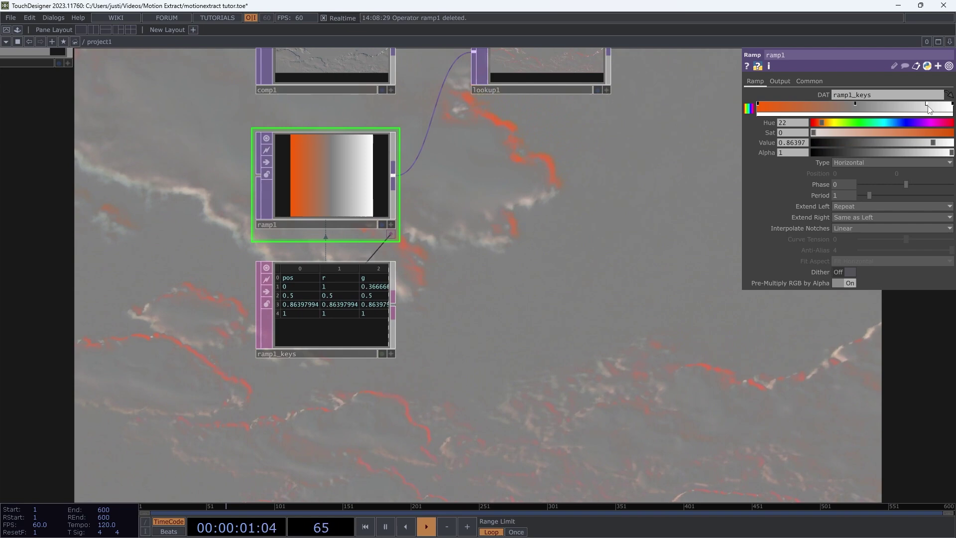
click(861, 122)
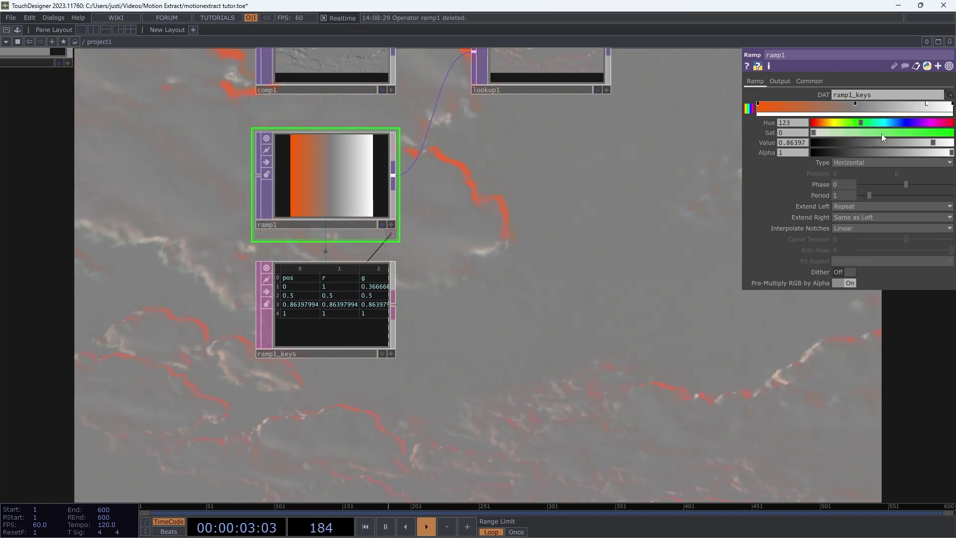
drag(881, 132, 951, 133)
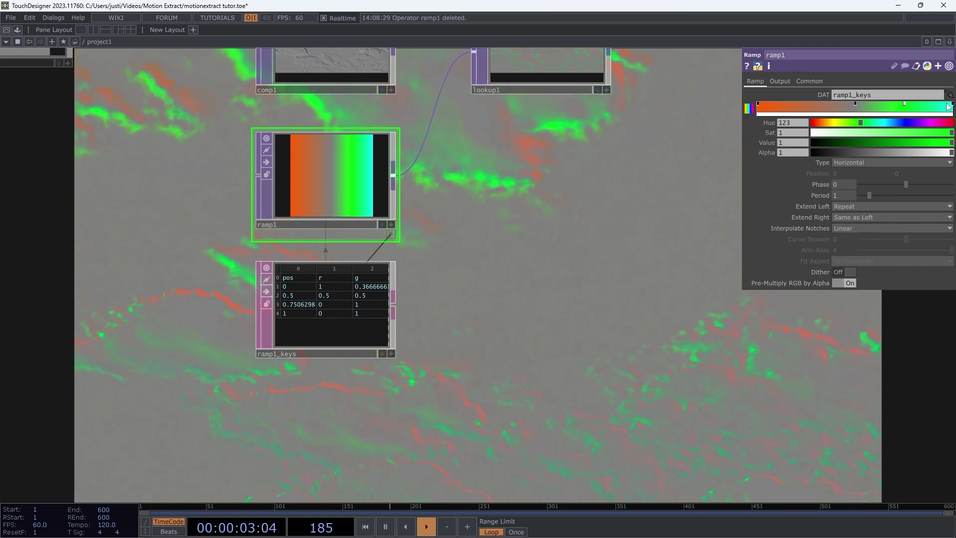
Set the first ramp key's Hue to 0 and place an additional orange key at about 0.126.
click(775, 105)
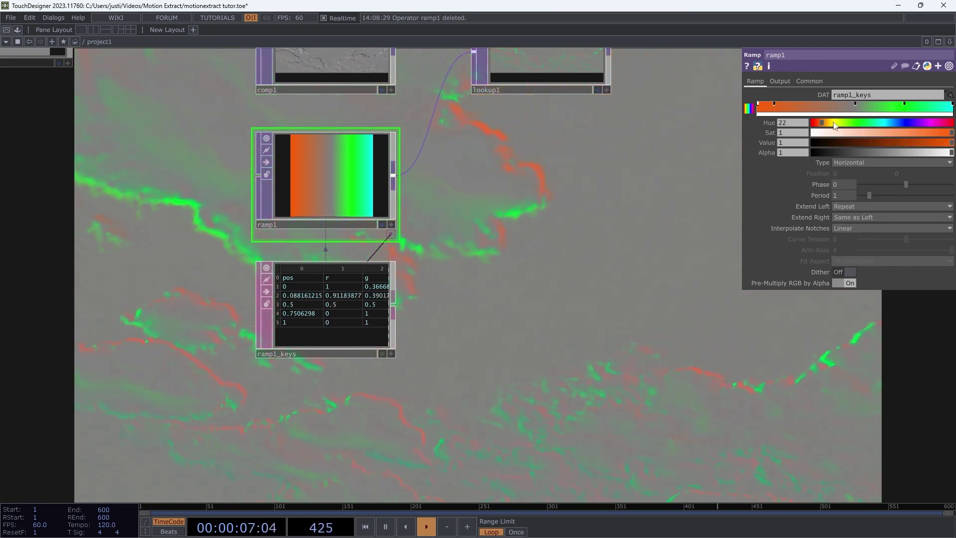
drag(835, 125, 805, 124)
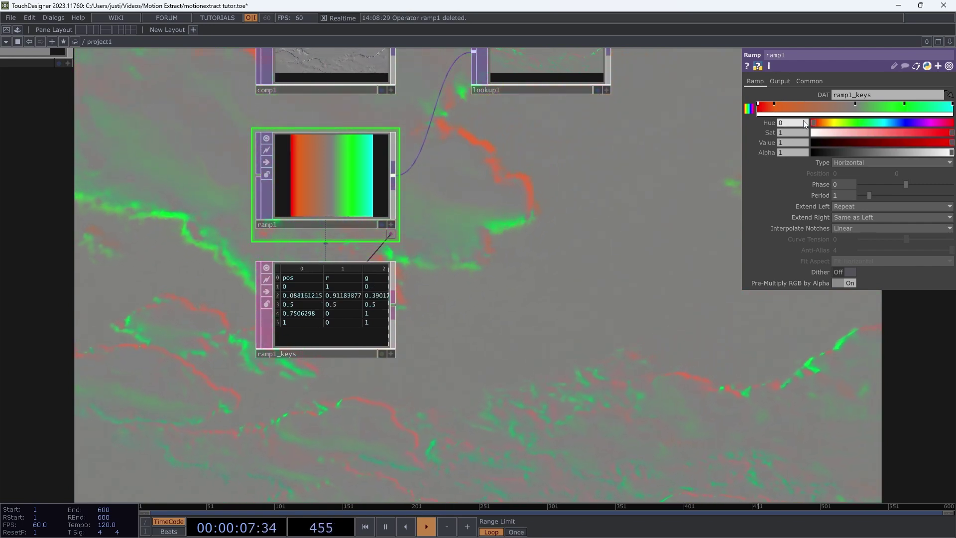
click(775, 108)
Move null1 farther from lookup1 and insert a Composite TOP between them.
scroll(656, 124, down, 5)
drag(657, 125, 416, 218)
drag(518, 178, 642, 178)
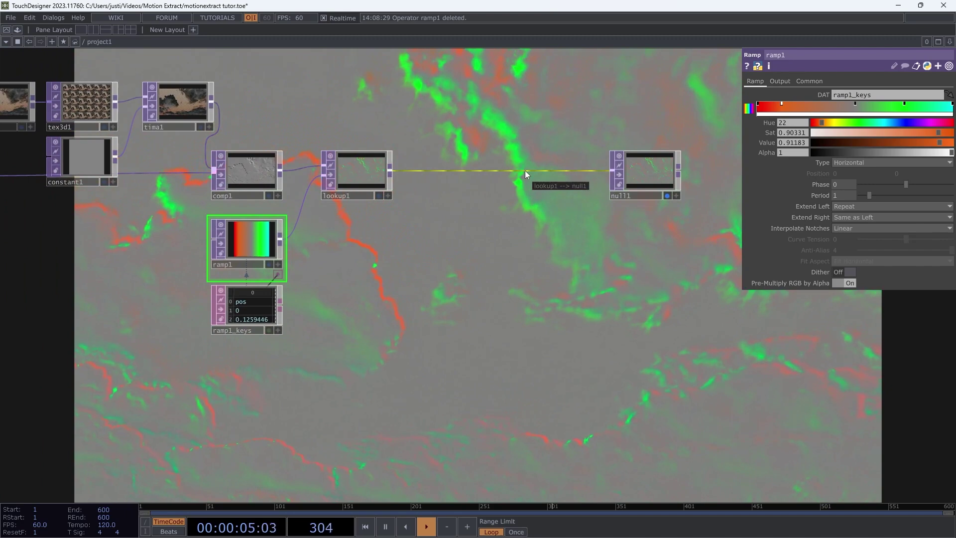
right_click(525, 170)
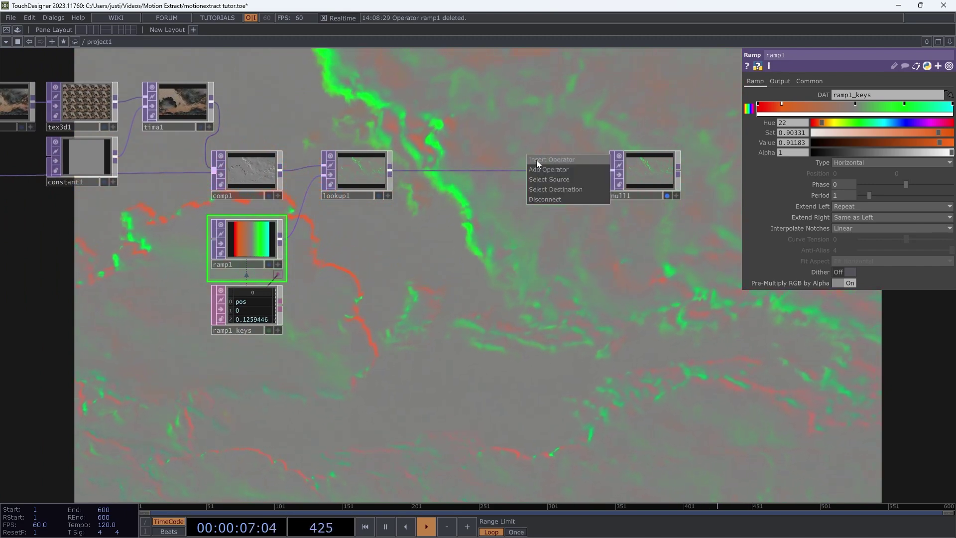
click(536, 160)
text(com)
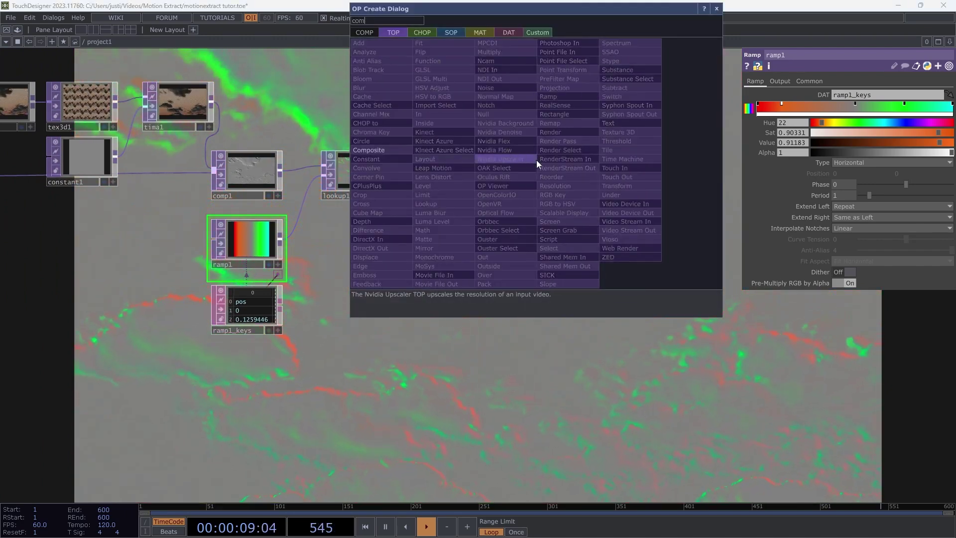
click(393, 149)
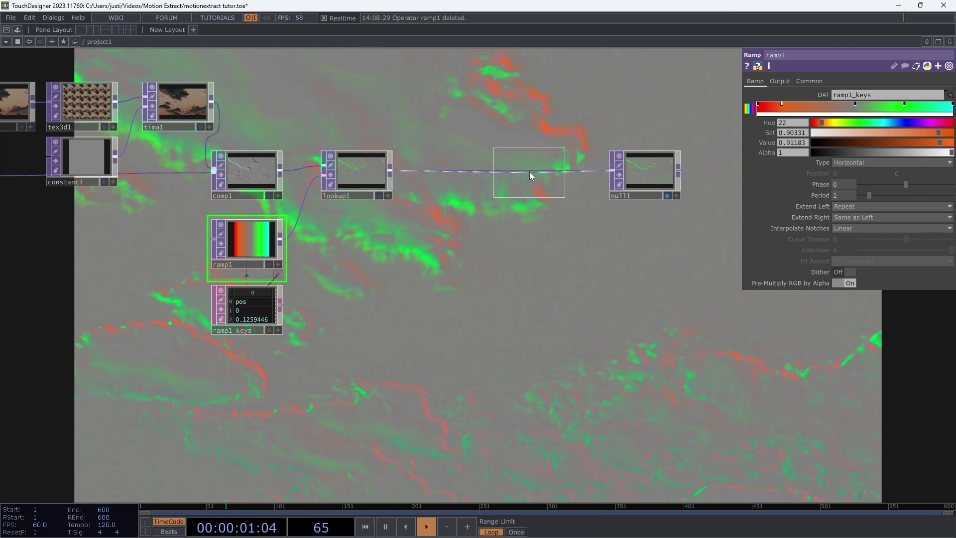
click(519, 178)
Connect the original video from null3 to comp2 as its second input.
scroll(463, 207, down, 2)
drag(478, 222, 664, 254)
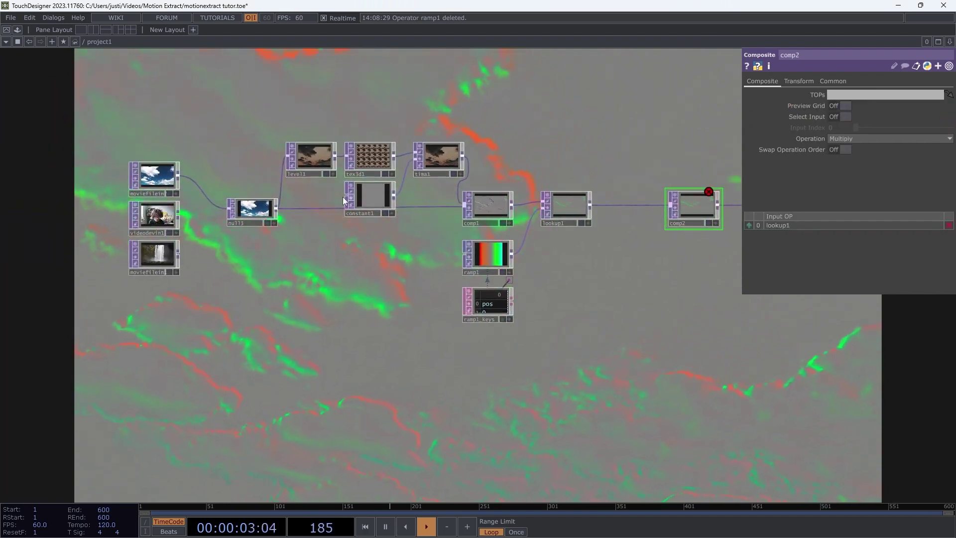
drag(277, 208, 662, 210)
Set comp2's Operation to Overlay to blend the coloured motion with the original video.
drag(630, 251, 420, 256)
scroll(461, 230, up, 3)
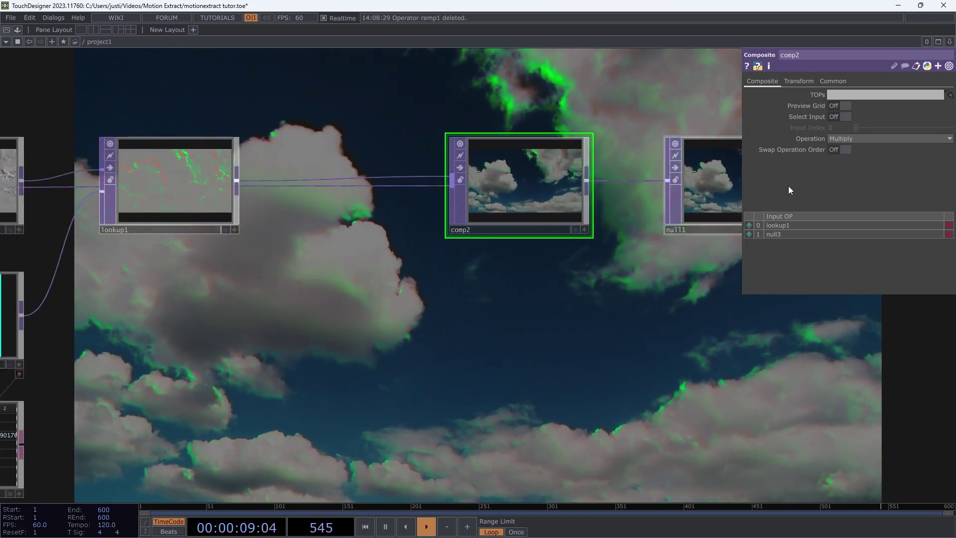
click(857, 139)
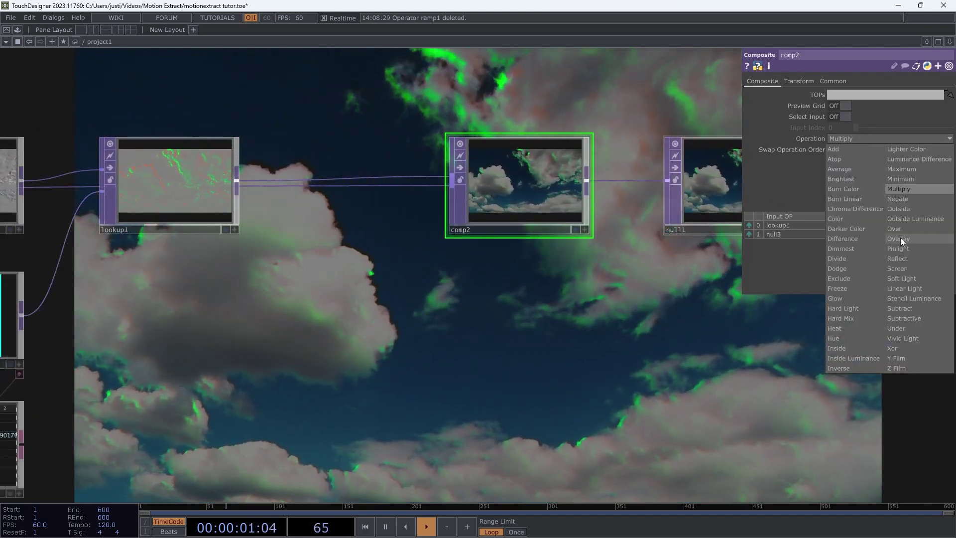
click(900, 237)
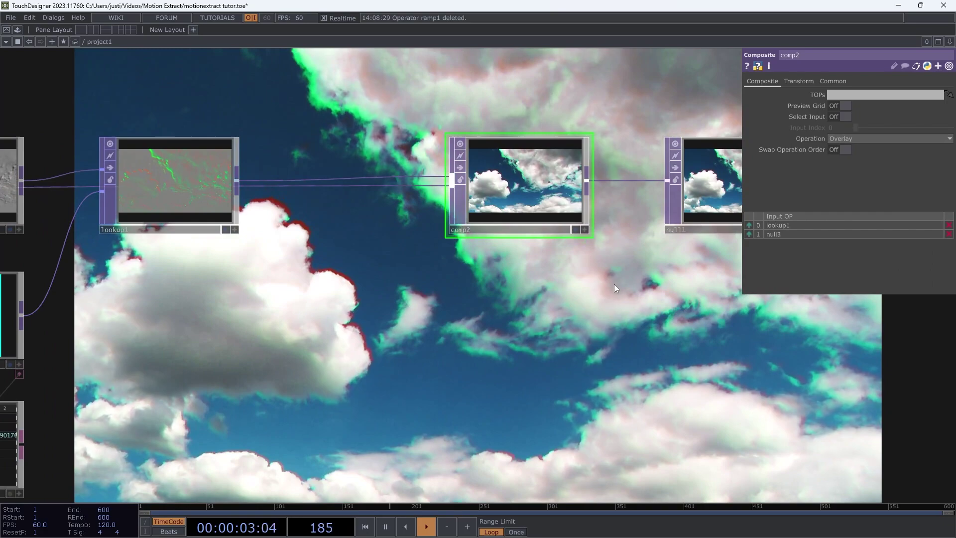
scroll(503, 273, down, 10)
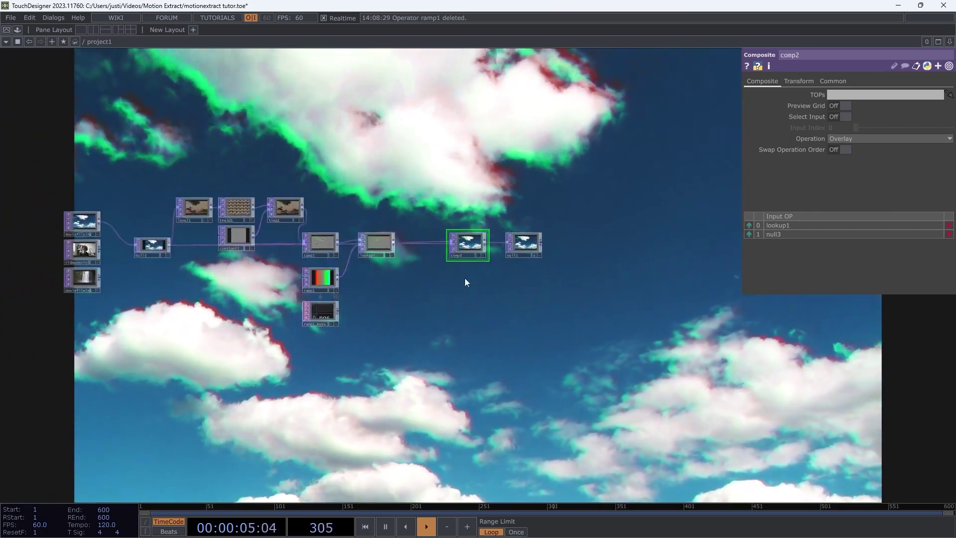
Feed the webcam from videodevin1 into null3 and set constant1's colour value to 0.647.
drag(99, 249, 136, 244)
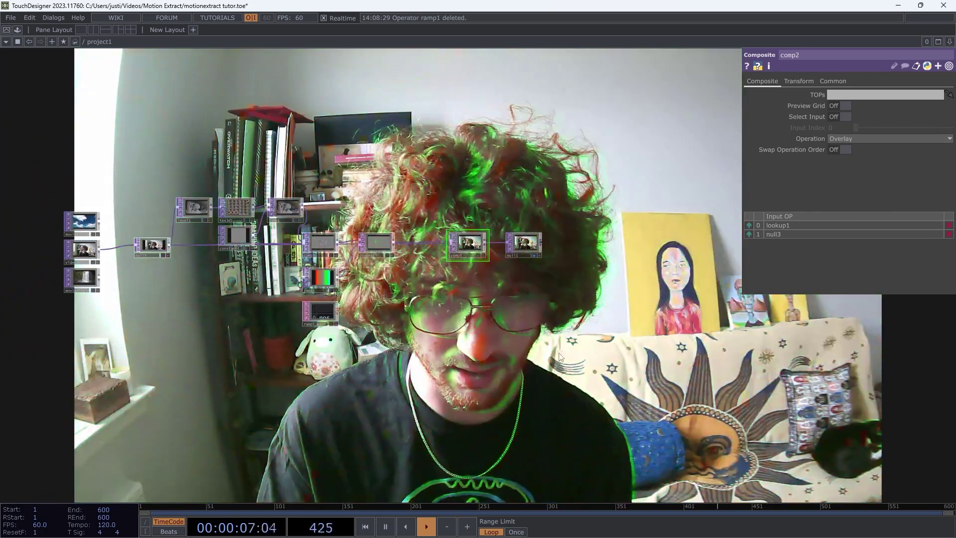
key(p)
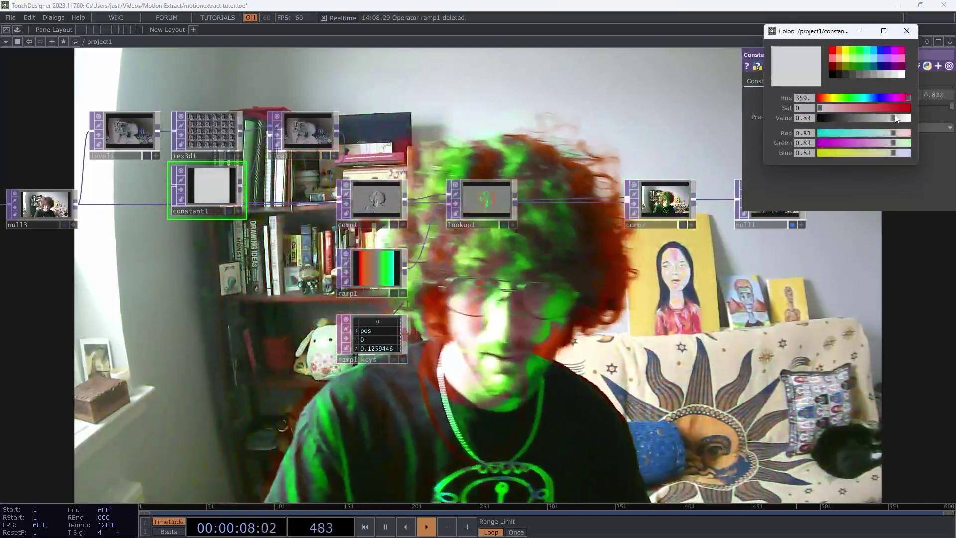
drag(254, 325, 386, 316)
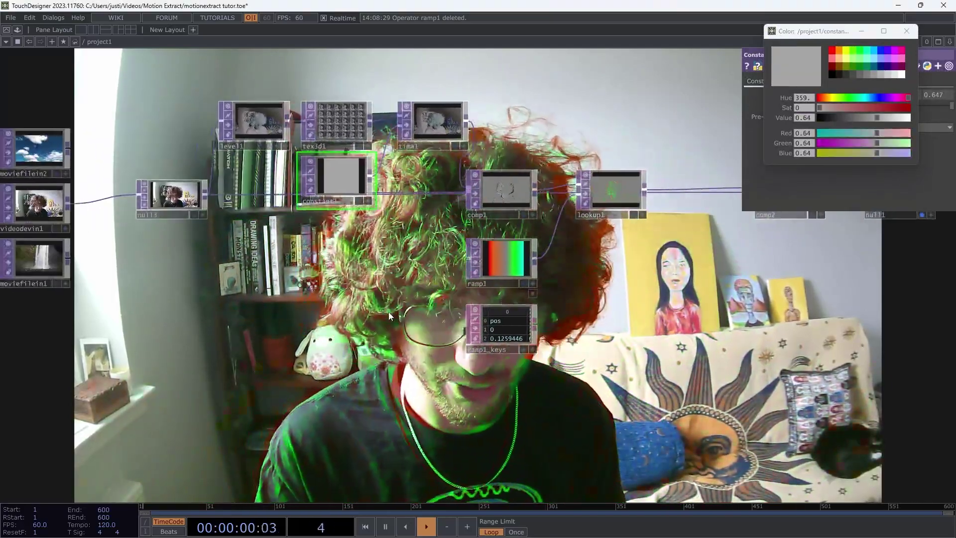
scroll(388, 314, down, 3)
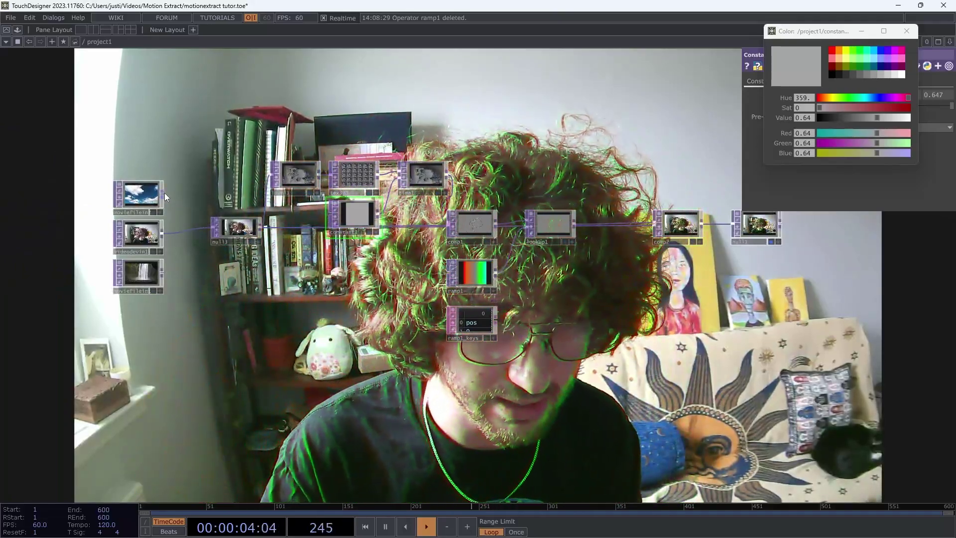
Reconnect the cloud video from moviefilein2 to null3 and collapse ramp1's docked keys table.
drag(164, 193, 214, 227)
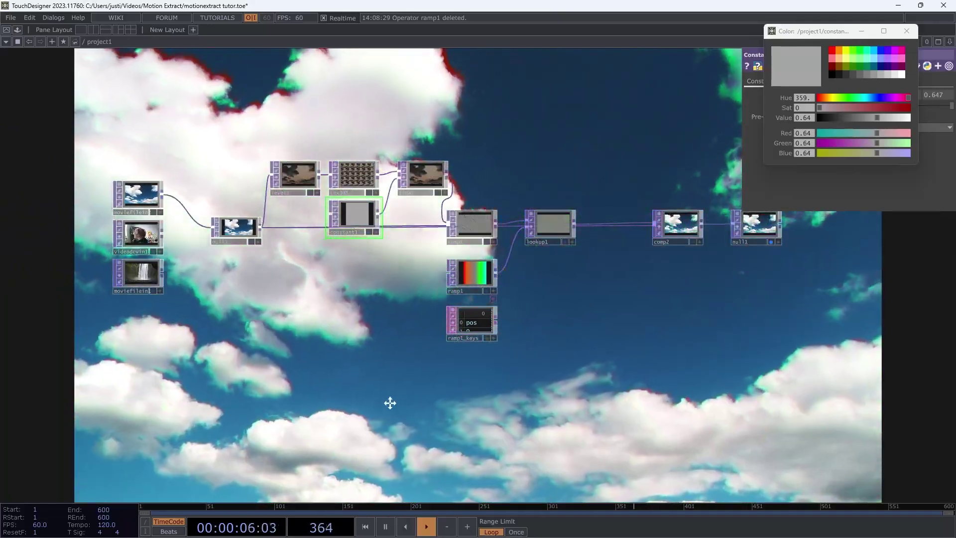
drag(388, 398, 284, 334)
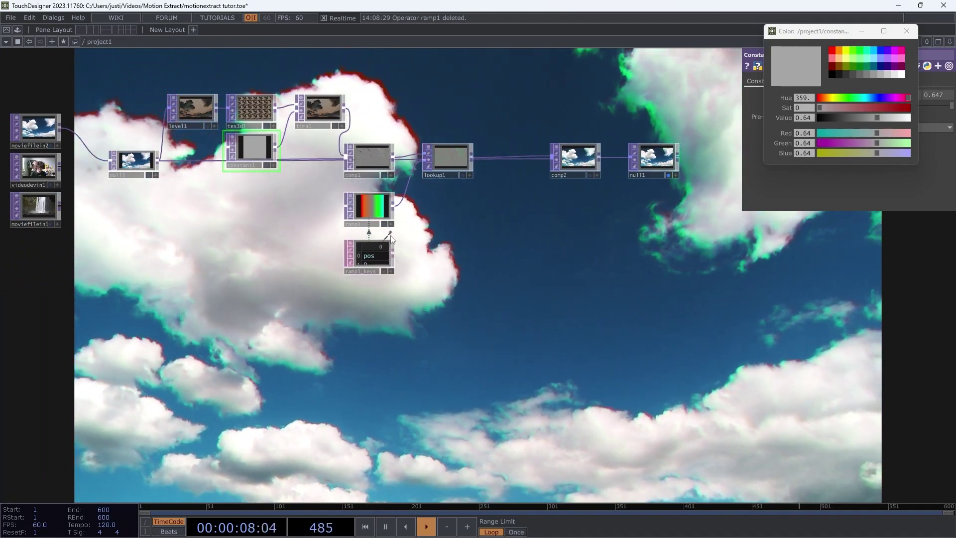
click(391, 232)
scroll(161, 304, up, 3)
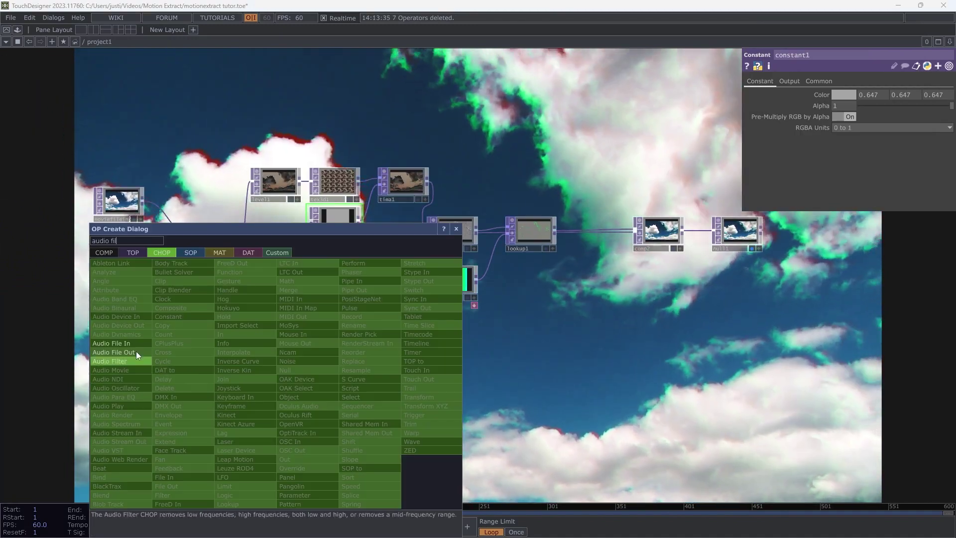
Add an Audio File In CHOP below the video inputs and load the track "Jozeque - Flexed".
click(136, 352)
click(227, 352)
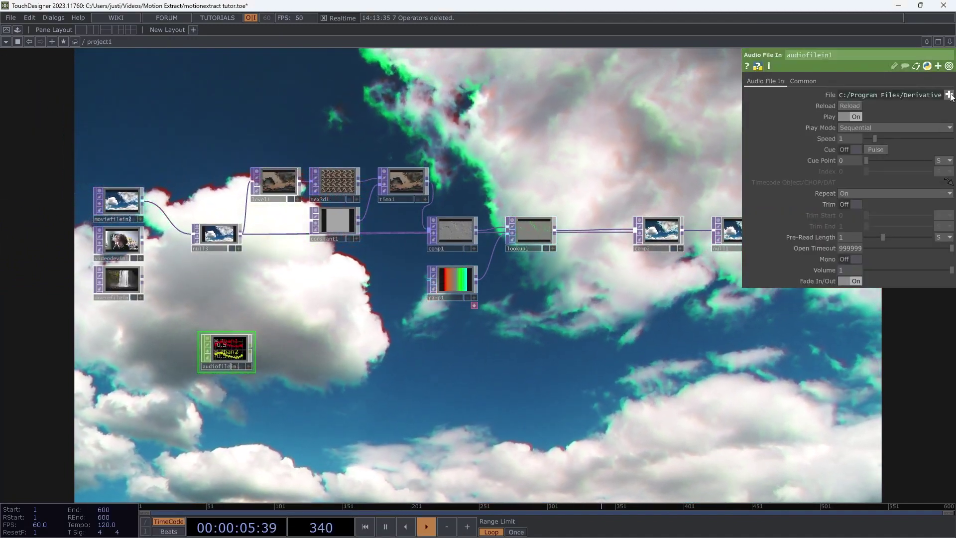
click(949, 95)
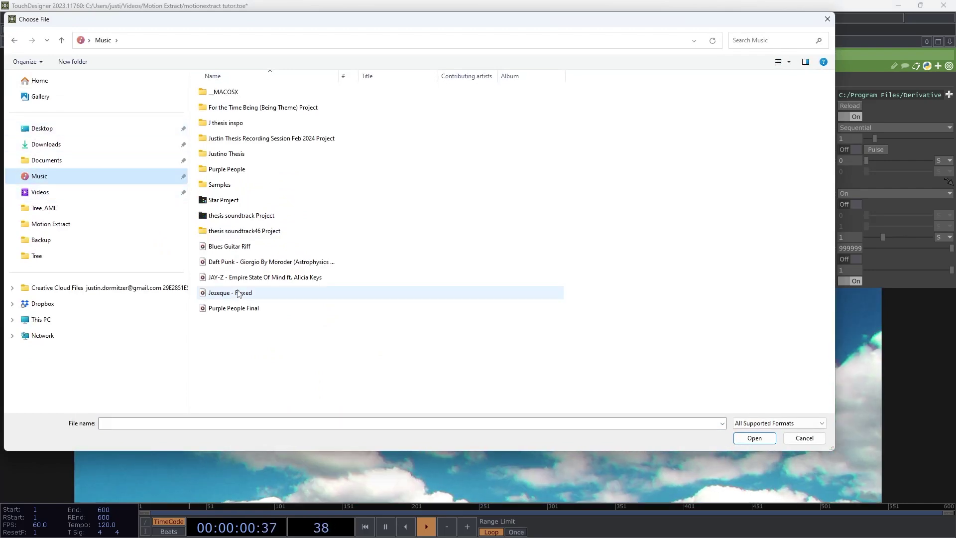
double_click(230, 293)
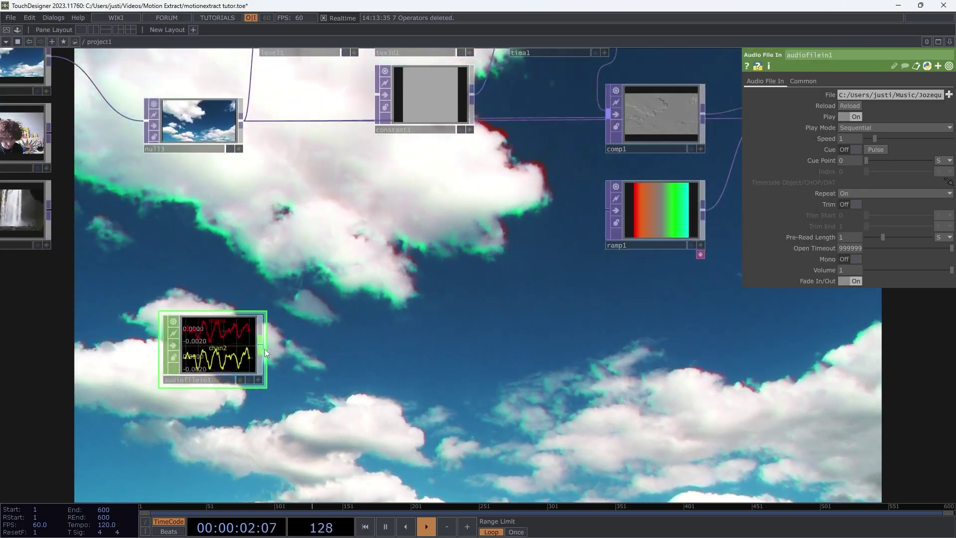
Add an Audio Device Out CHOP fed by audiofilein1 and space the two audio operators apart.
click(264, 348)
click(327, 271)
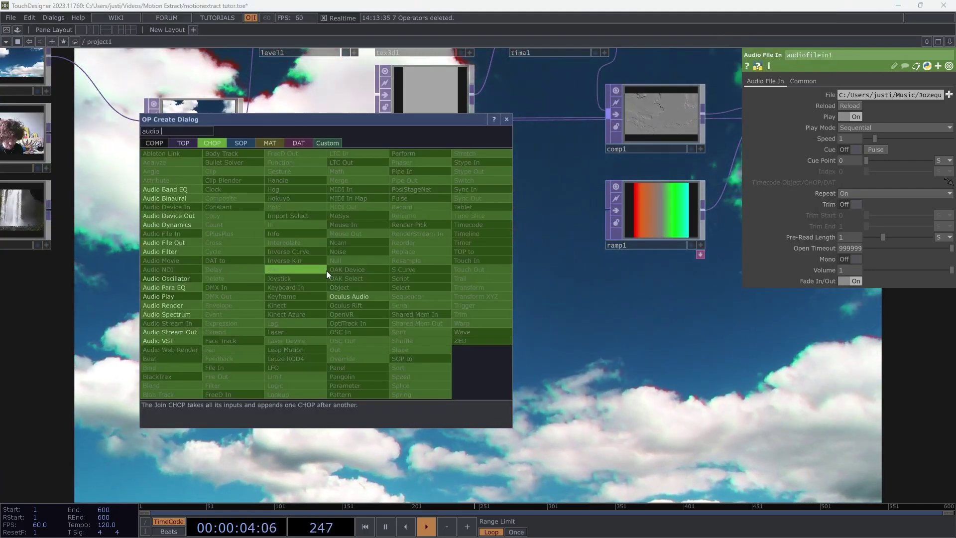
click(195, 216)
click(362, 254)
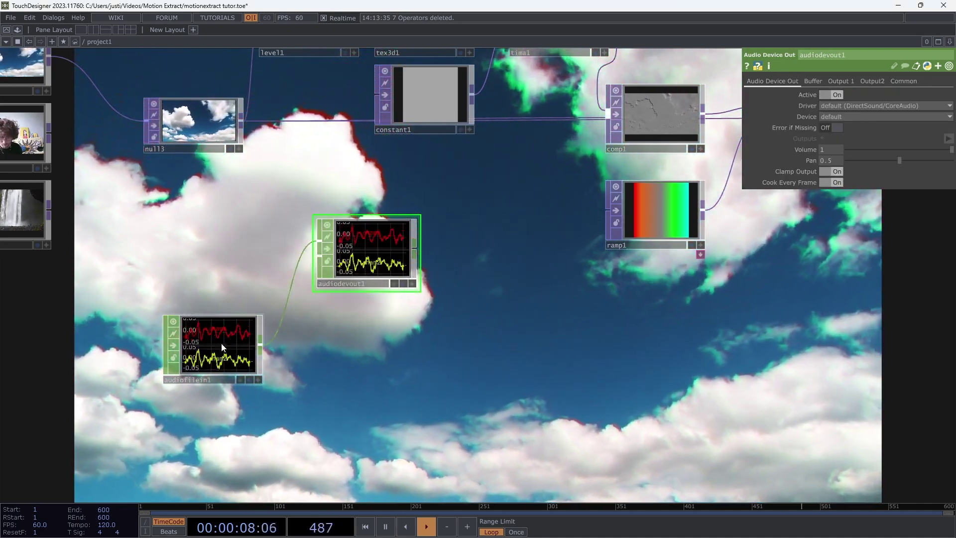
drag(221, 347, 222, 366)
Lower audiodevout1's Volume to 0.495 and move both audio operators farther below the video network.
drag(946, 151, 916, 152)
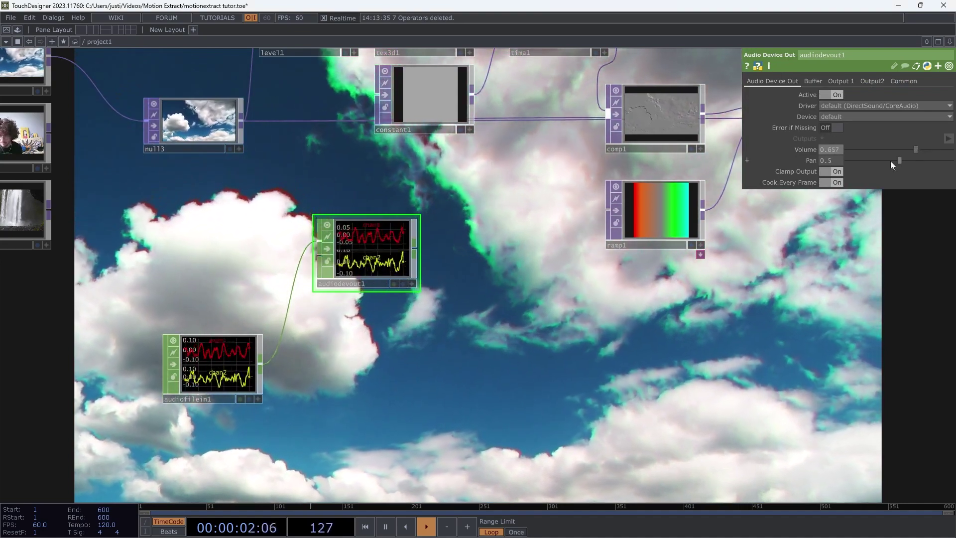
scroll(305, 274, down, 5)
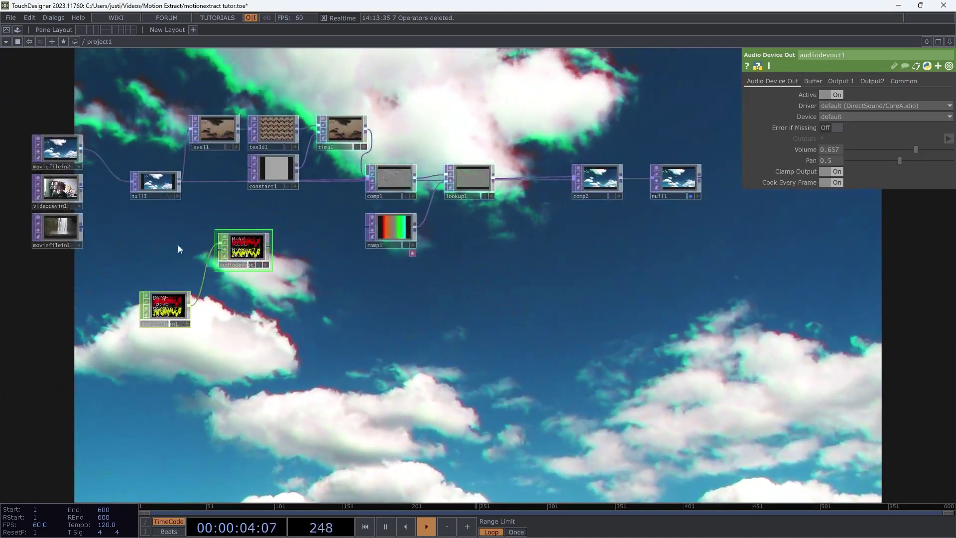
drag(169, 306, 158, 345)
drag(916, 149, 899, 150)
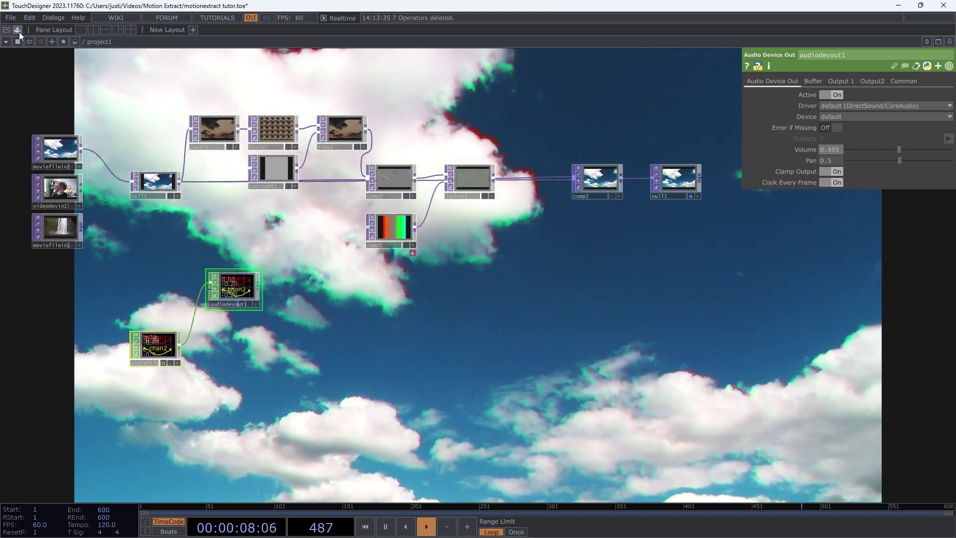
Add the audioAnalysis component from the Palette's Tools and connect audiofilein1 to its input.
click(17, 30)
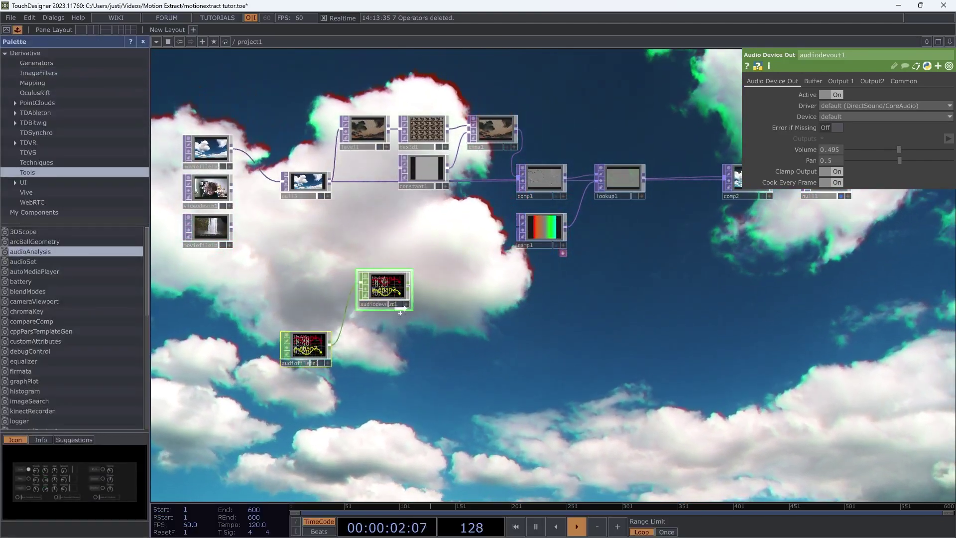
drag(434, 356, 442, 352)
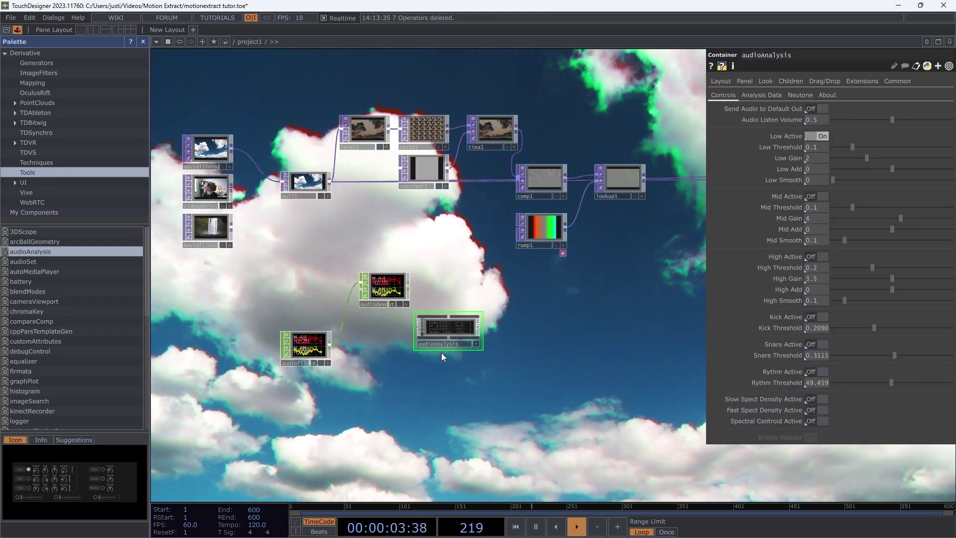
scroll(443, 352, up, 5)
drag(354, 406, 449, 386)
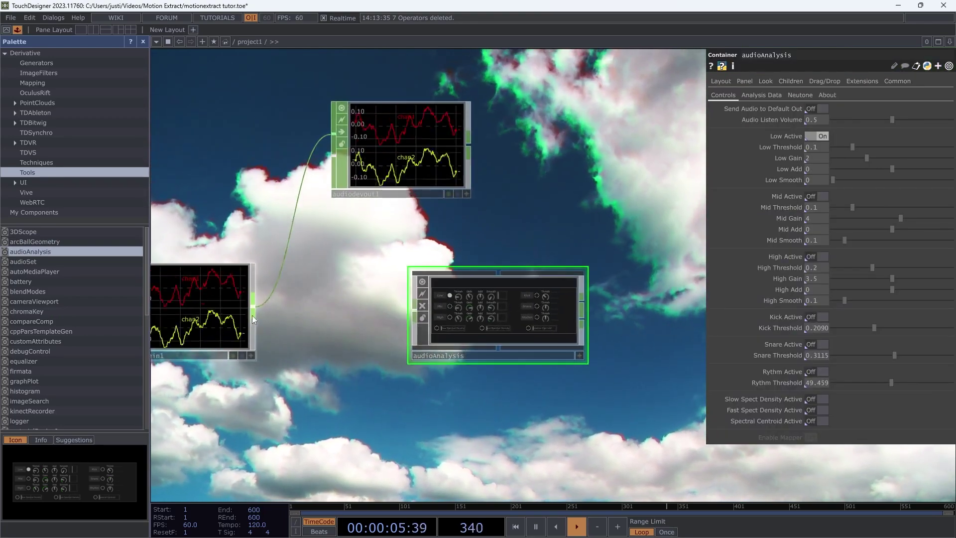
scroll(598, 351, up, 6)
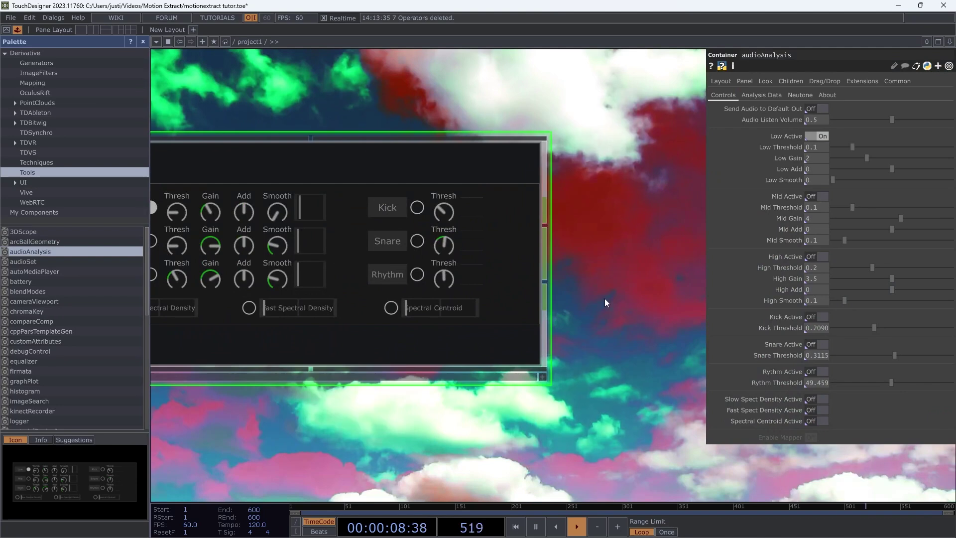
Make audioAnalysis's viewer active, turn on its Kick detection, and close the Palette.
drag(605, 298, 686, 333)
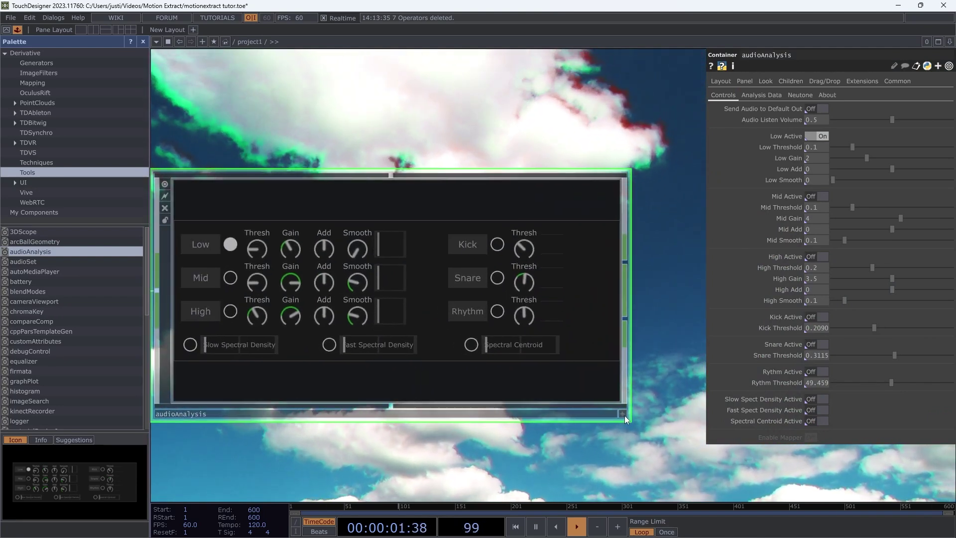
click(622, 414)
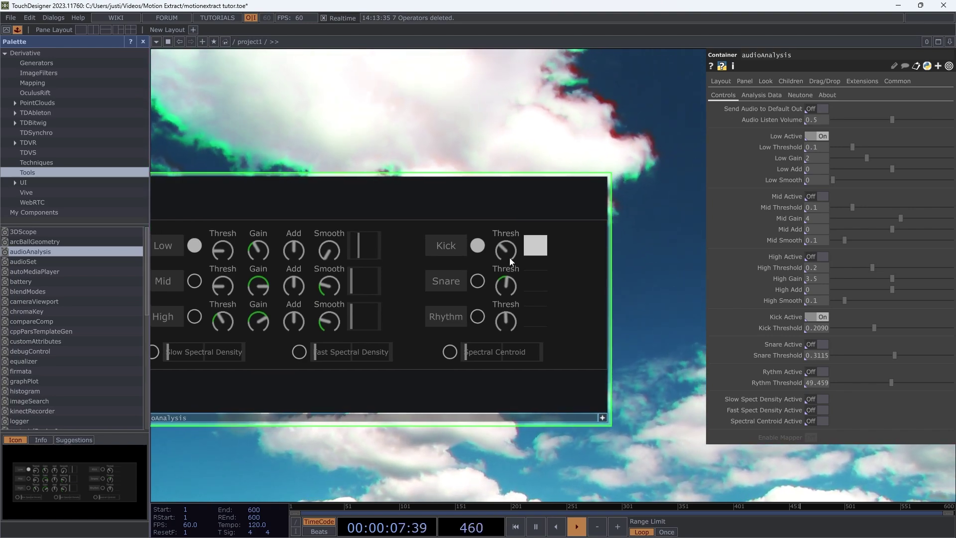
scroll(632, 399, down, 5)
drag(636, 401, 468, 399)
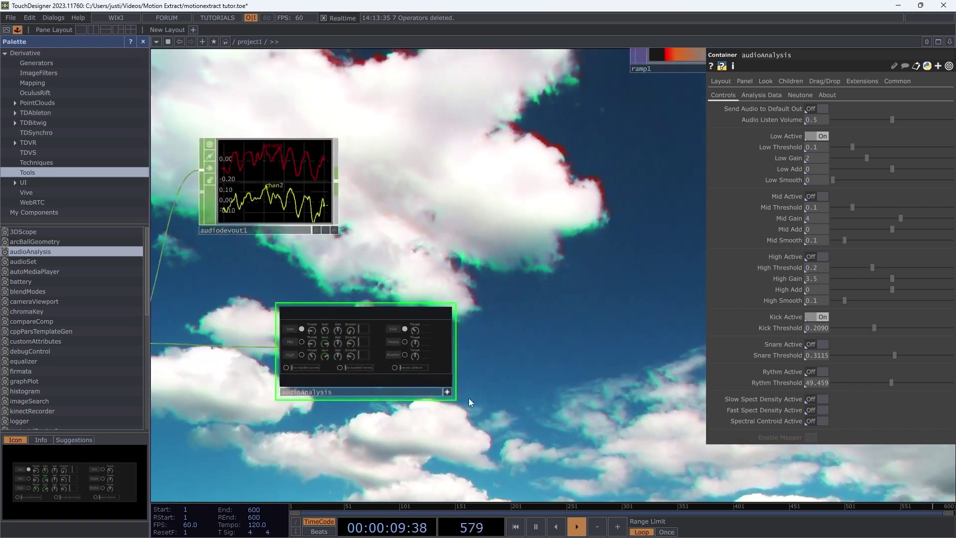
click(143, 41)
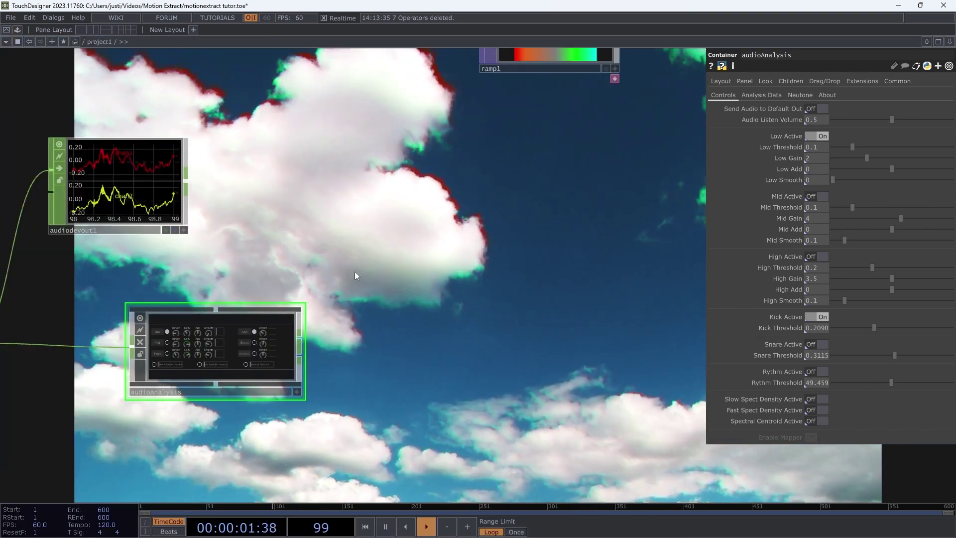
Add a Select CHOP to audioAnalysis's output and set its Channel Names to kick.
click(297, 341)
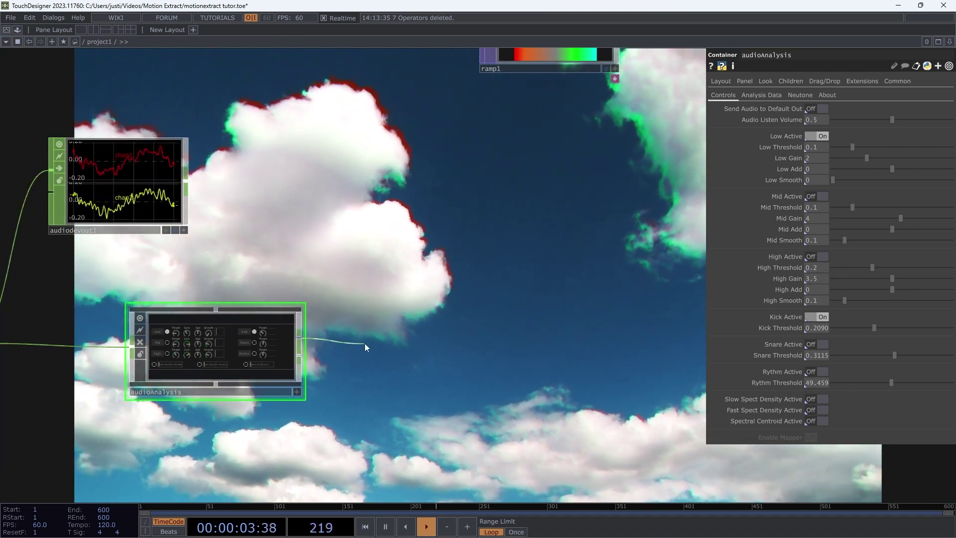
click(377, 346)
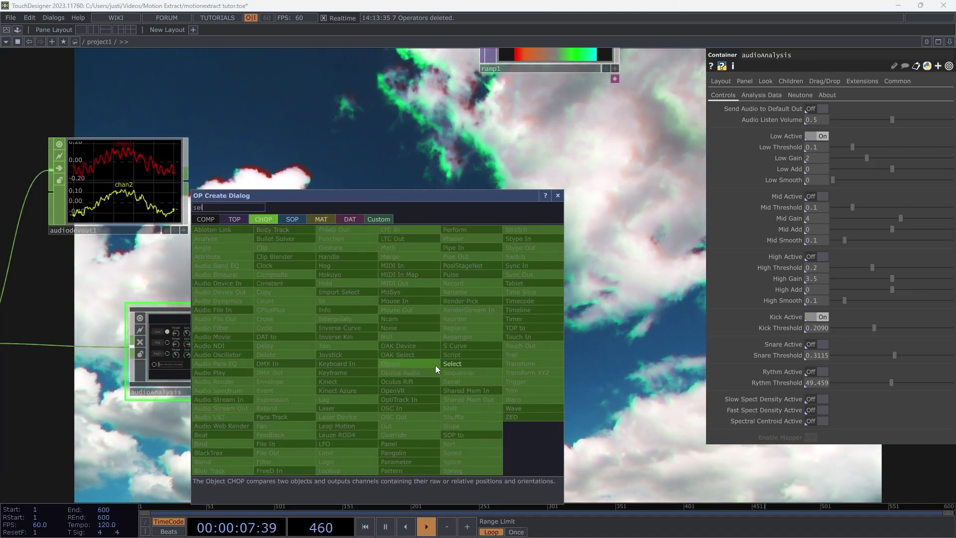
click(443, 364)
click(418, 347)
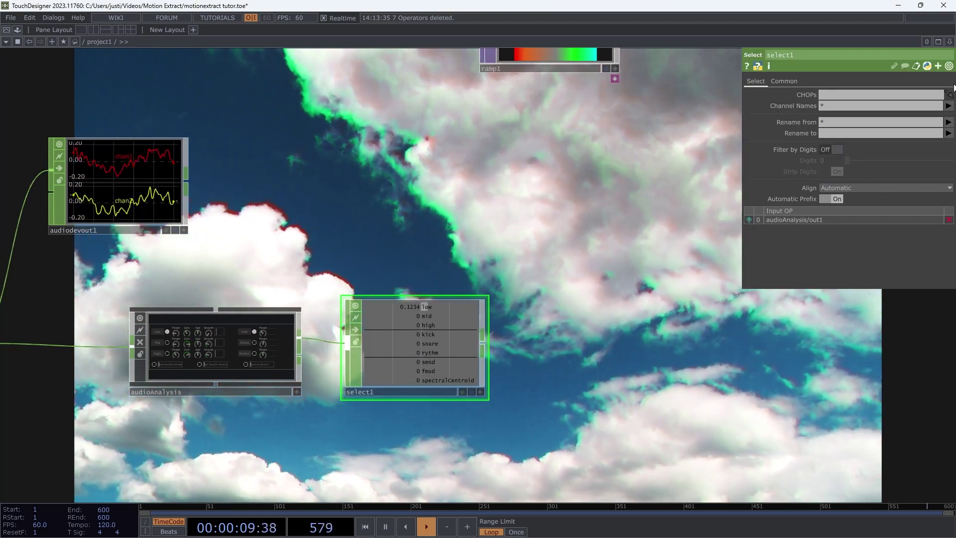
click(947, 106)
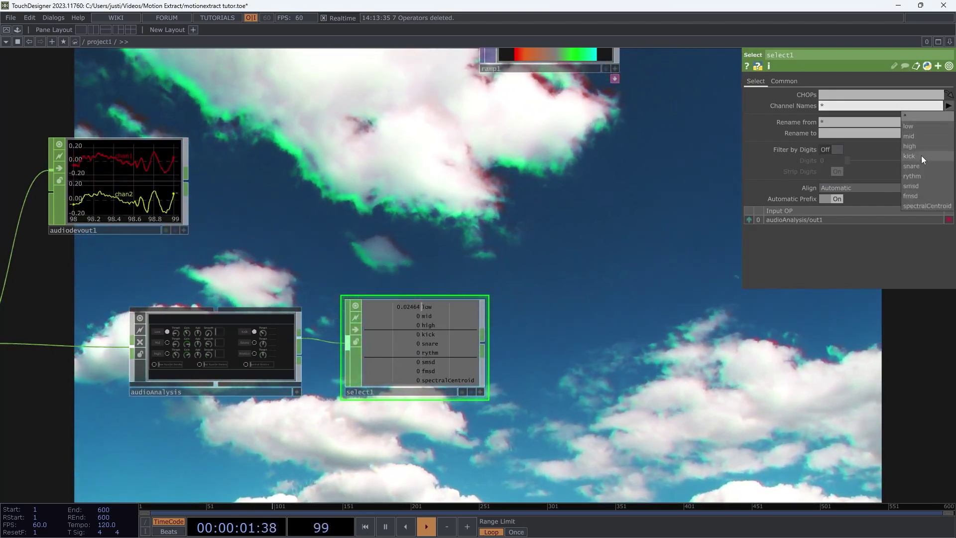
click(922, 156)
Add an Envelope CHOP after select1 and set its Envelope Width to 0.3.
drag(593, 323, 355, 305)
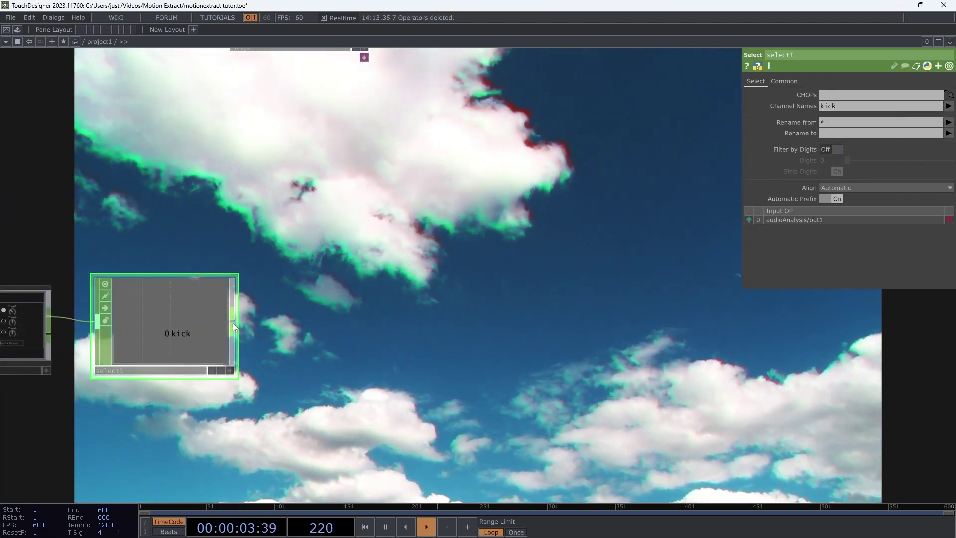
drag(238, 327, 328, 329)
text(en)
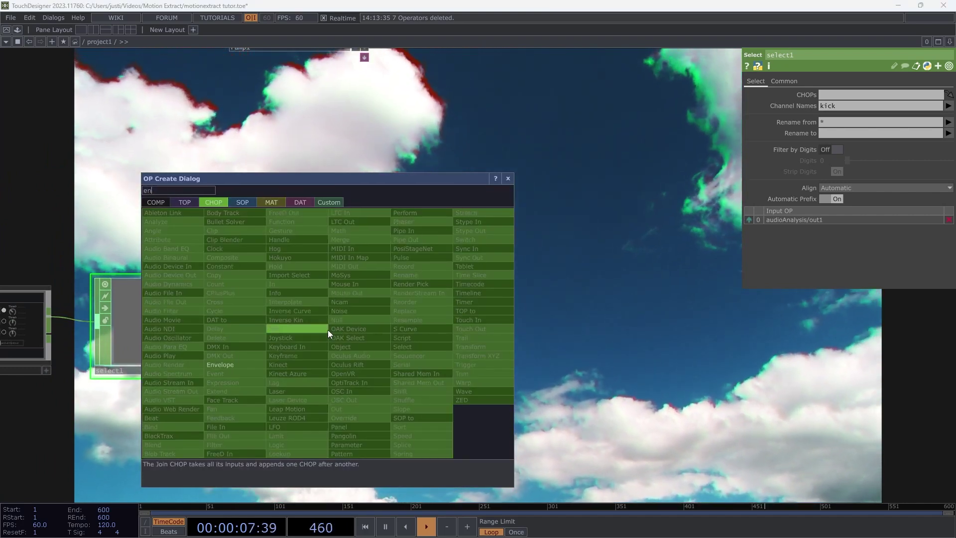
click(240, 367)
click(360, 325)
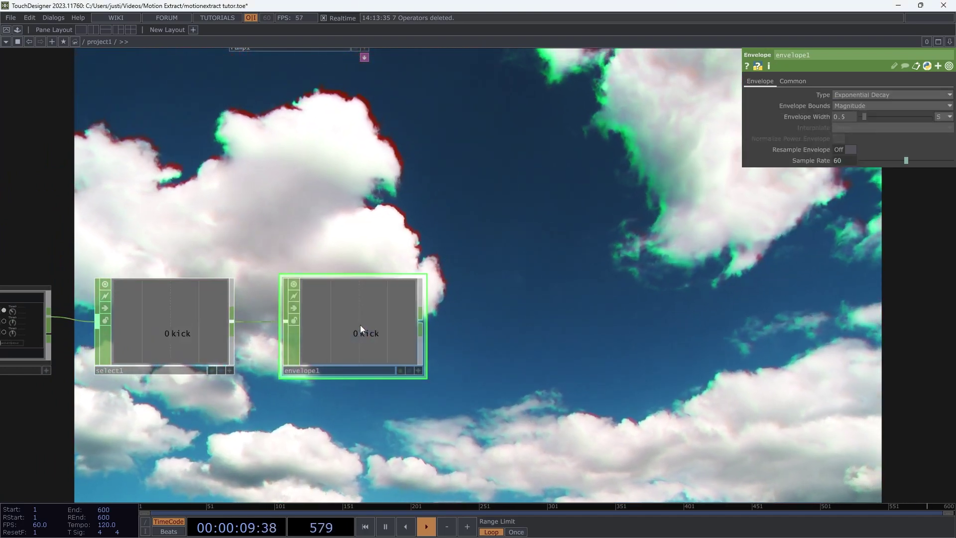
click(839, 118)
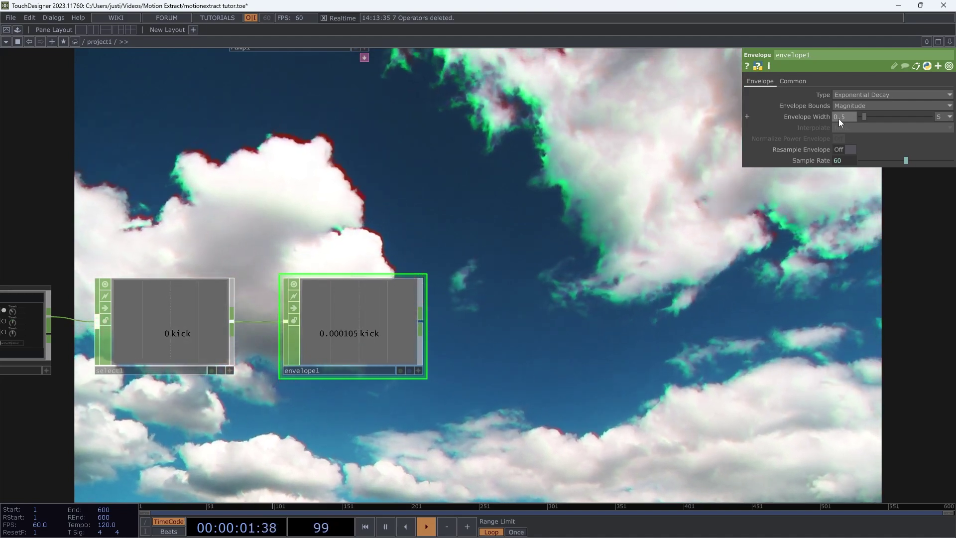
text(0.3)
Add a Constant CHOP and place it directly above envelope1.
scroll(553, 289, down, 6)
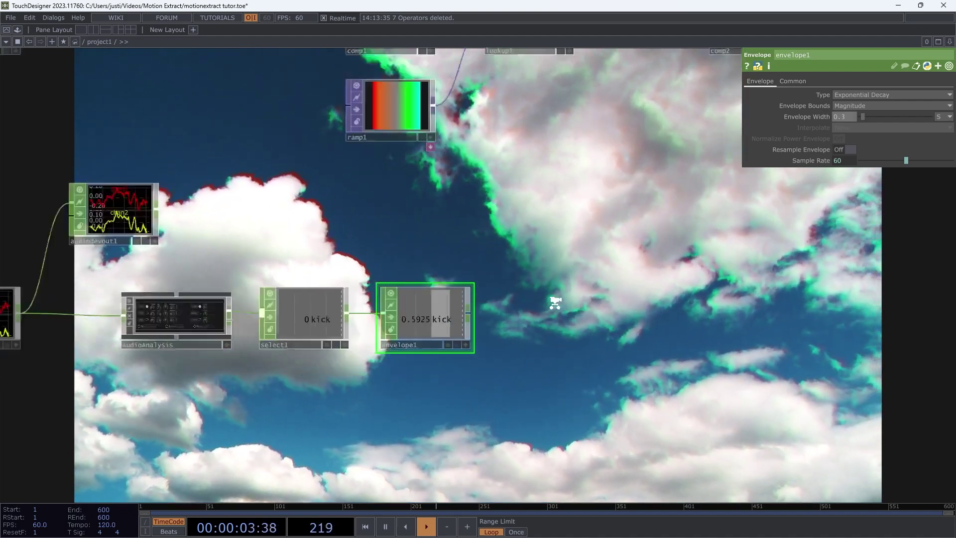
drag(560, 271, 454, 302)
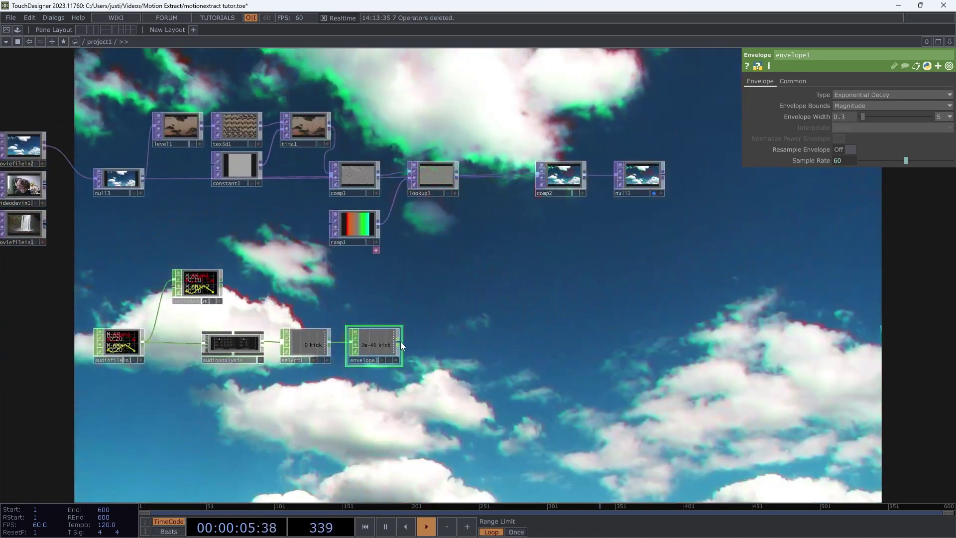
scroll(428, 337, up, 2)
scroll(426, 340, up, 1)
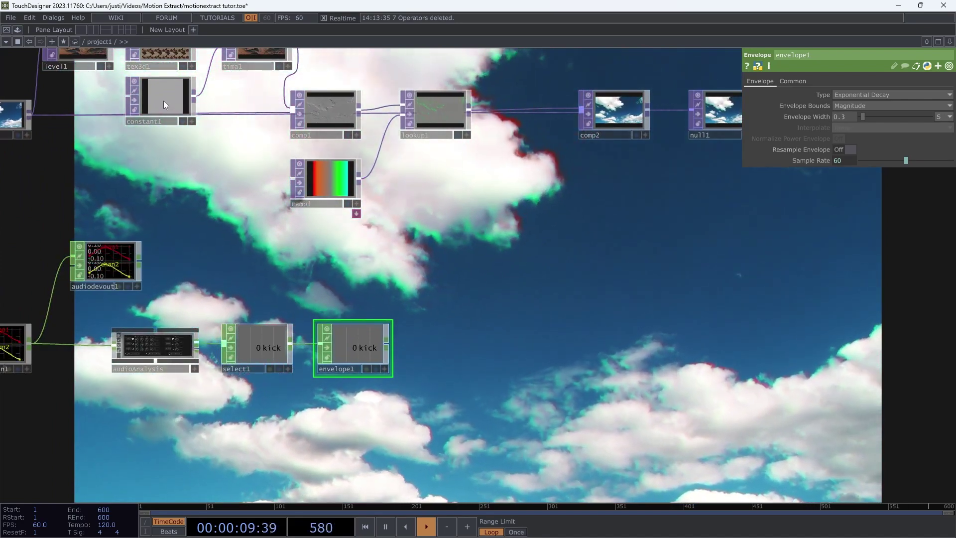
click(164, 104)
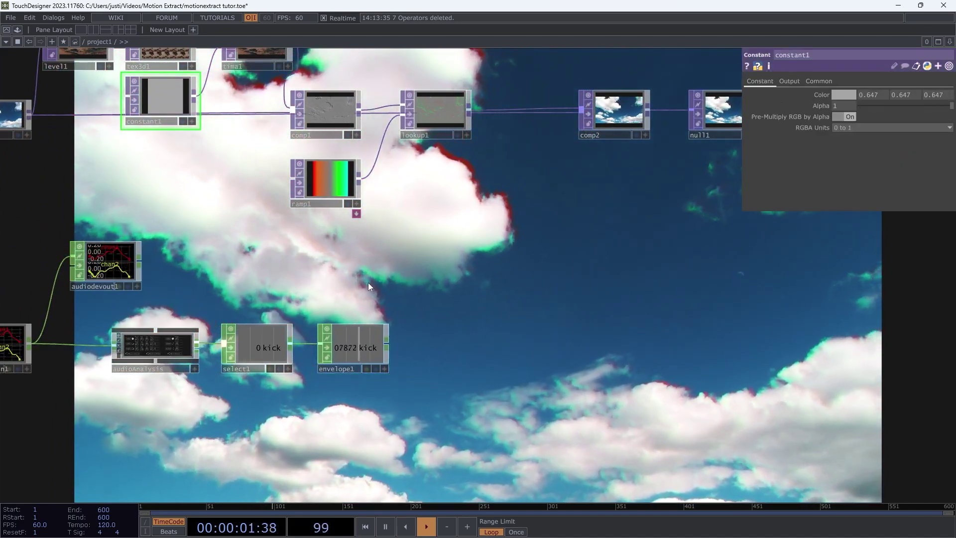
key(Tab)
text(con)
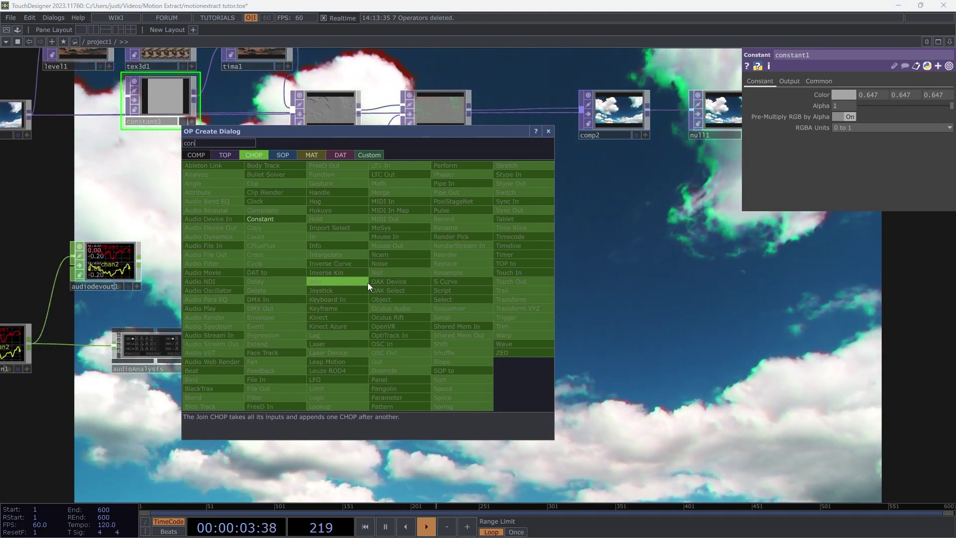
click(290, 220)
click(372, 279)
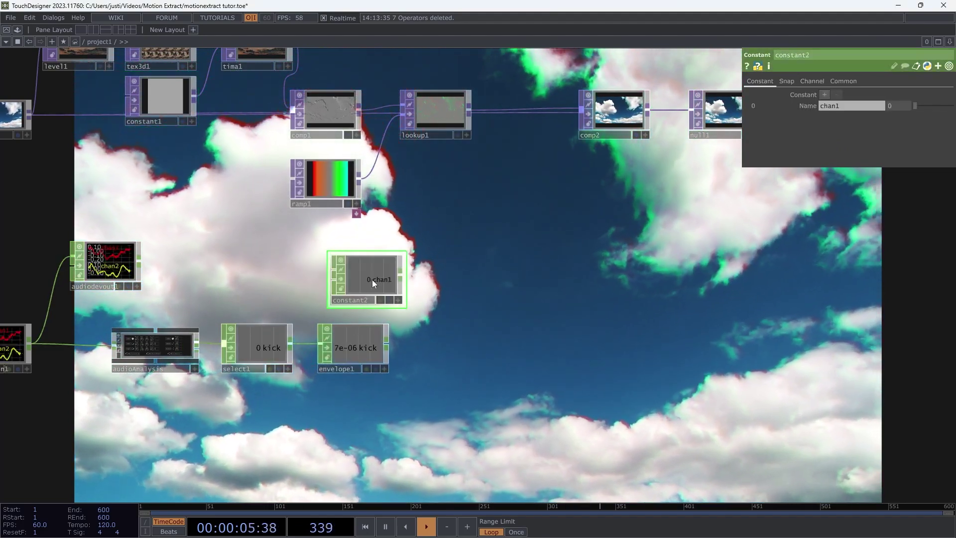
drag(372, 280, 358, 279)
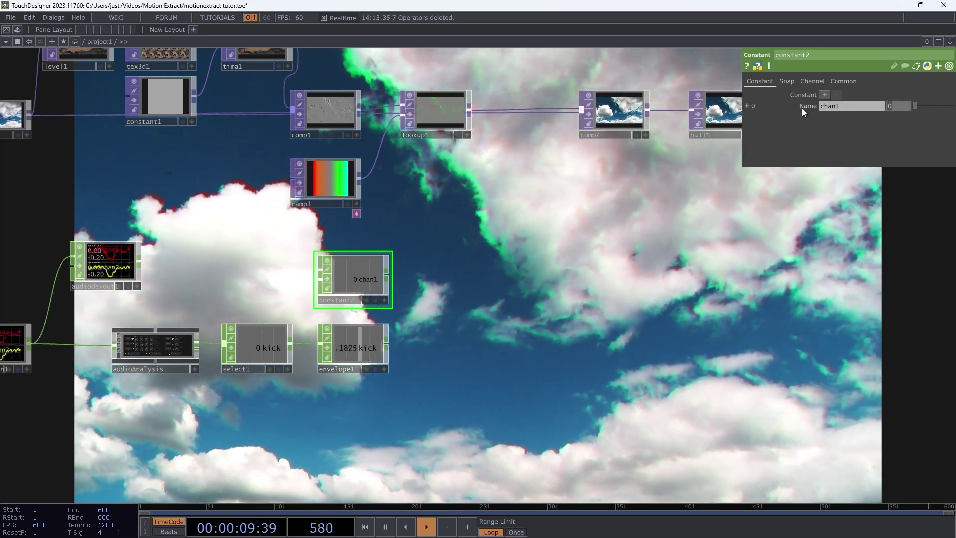
Set the value of constant2's chan1 channel to 0.8.
click(896, 106)
text(.8)
key(Return)
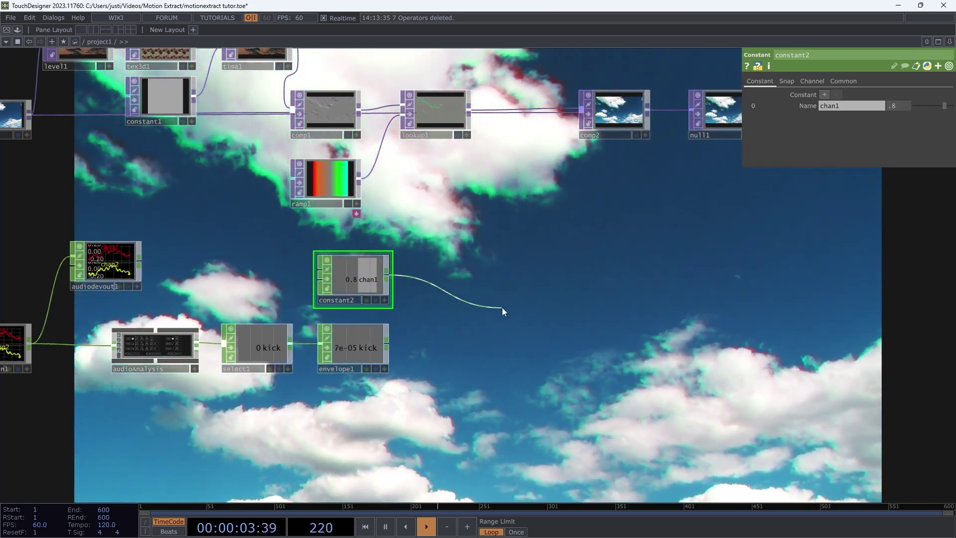
Add a Math CHOP after constant2 and connect envelope1 as its second input.
click(502, 307)
text(me)
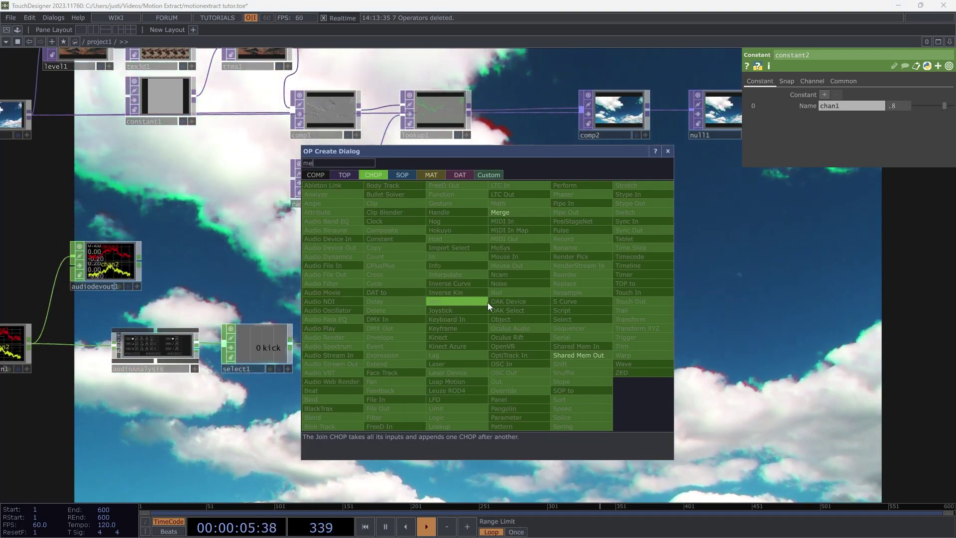
click(500, 211)
click(460, 308)
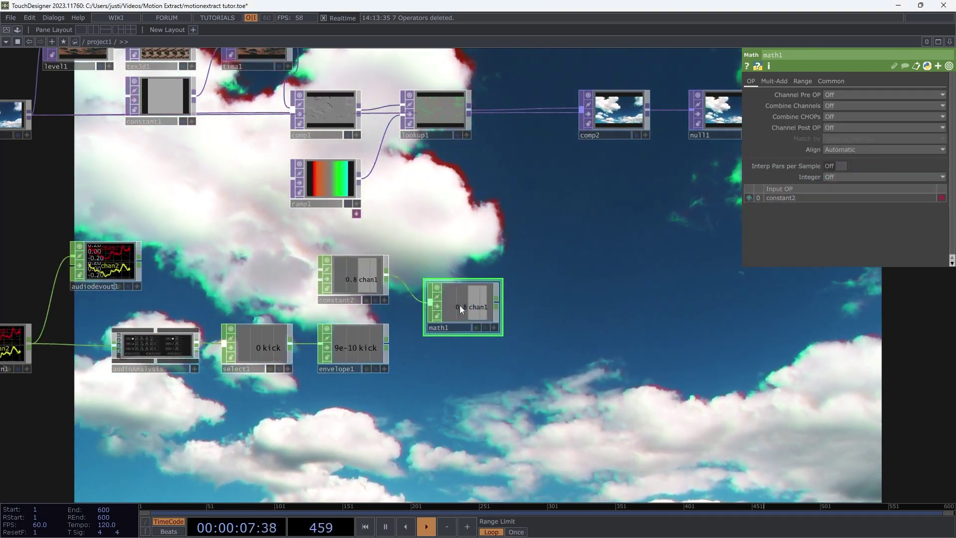
click(386, 347)
click(469, 309)
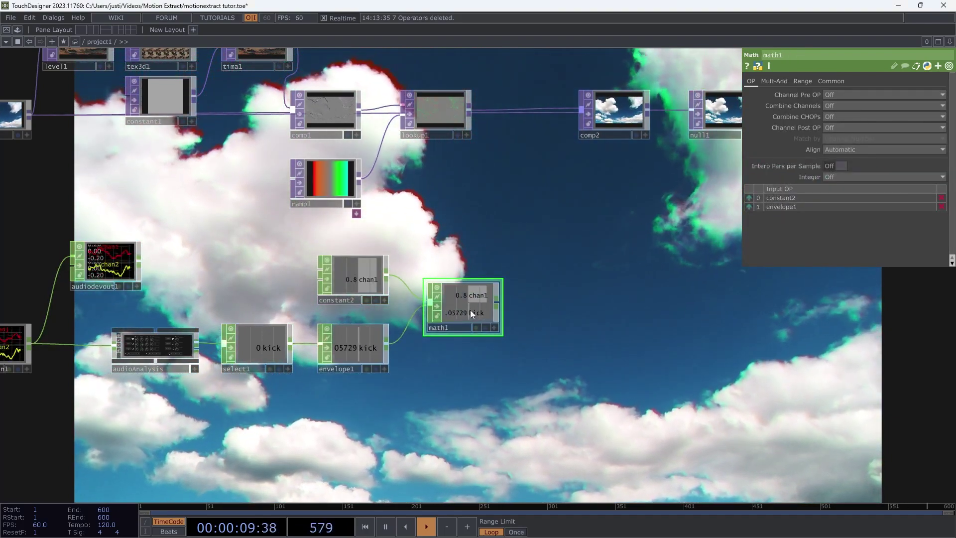
Set math1's Combine CHOPs to Subtract.
scroll(470, 310, up, 4)
scroll(471, 309, up, 1)
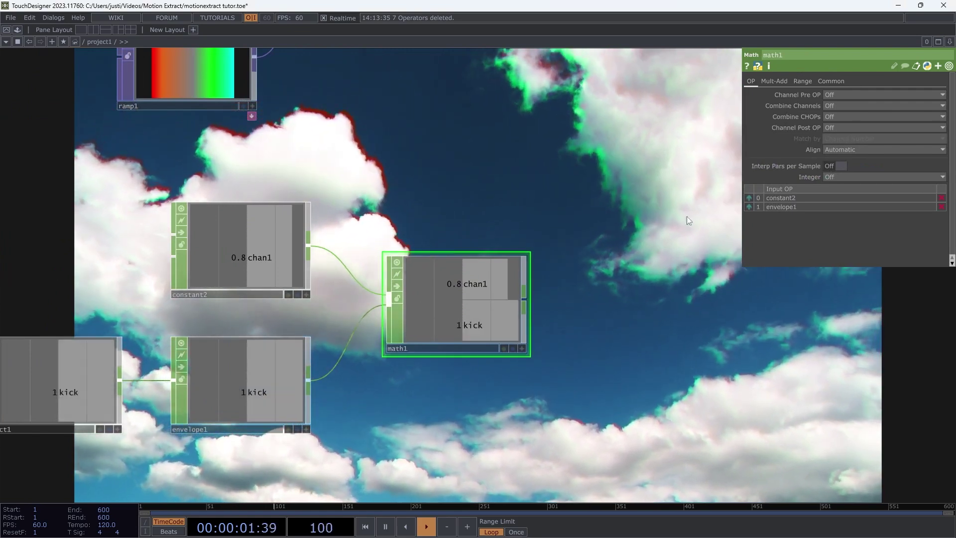
click(858, 127)
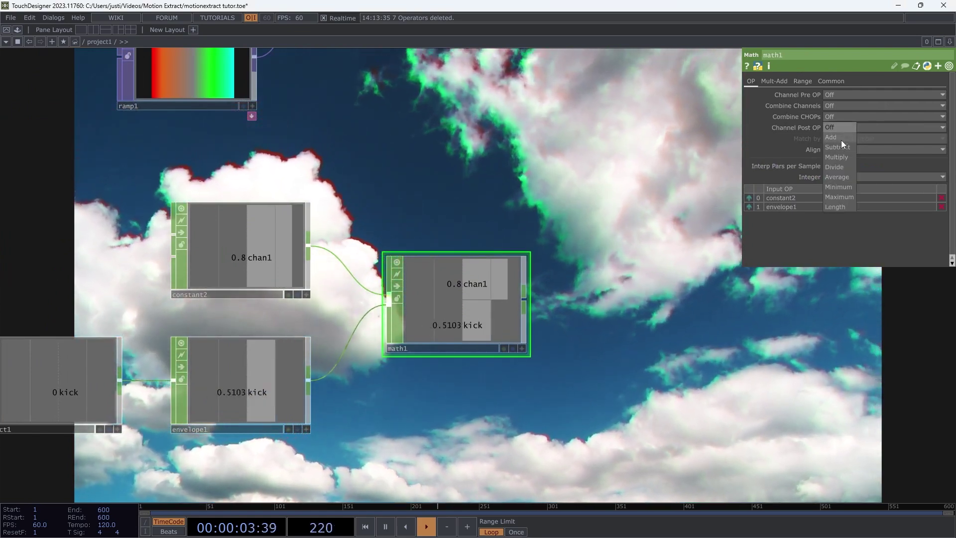
click(839, 147)
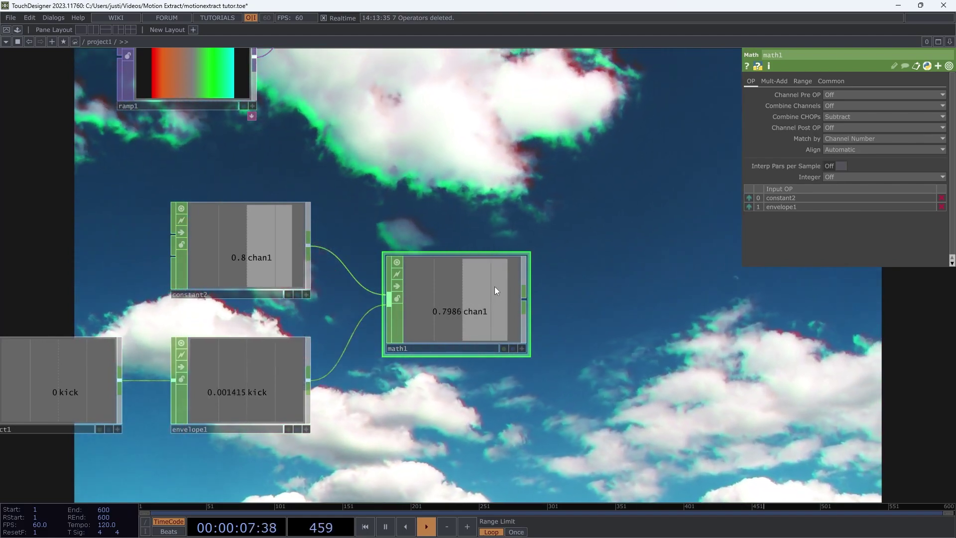
Add a Null CHOP to the output of math1.
click(527, 309)
click(641, 312)
text(nul)
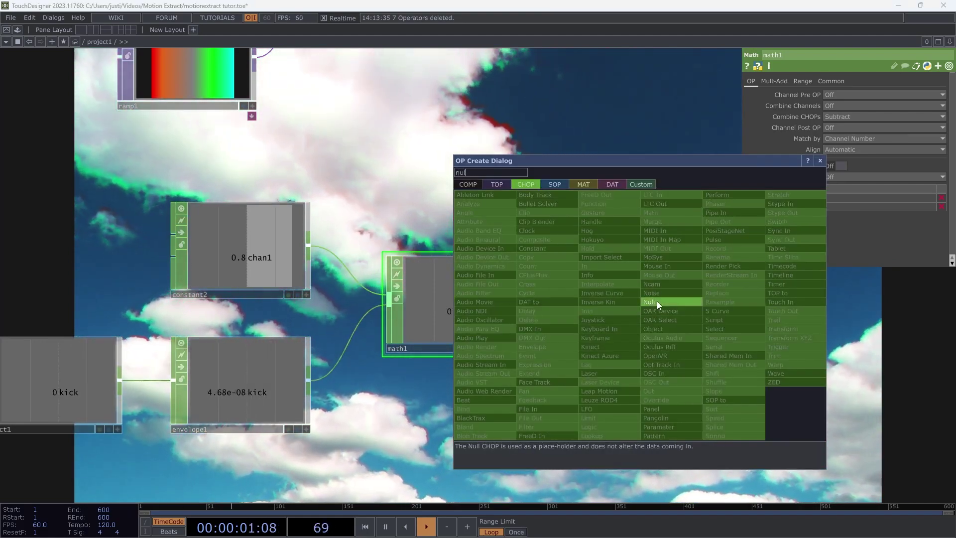
click(656, 300)
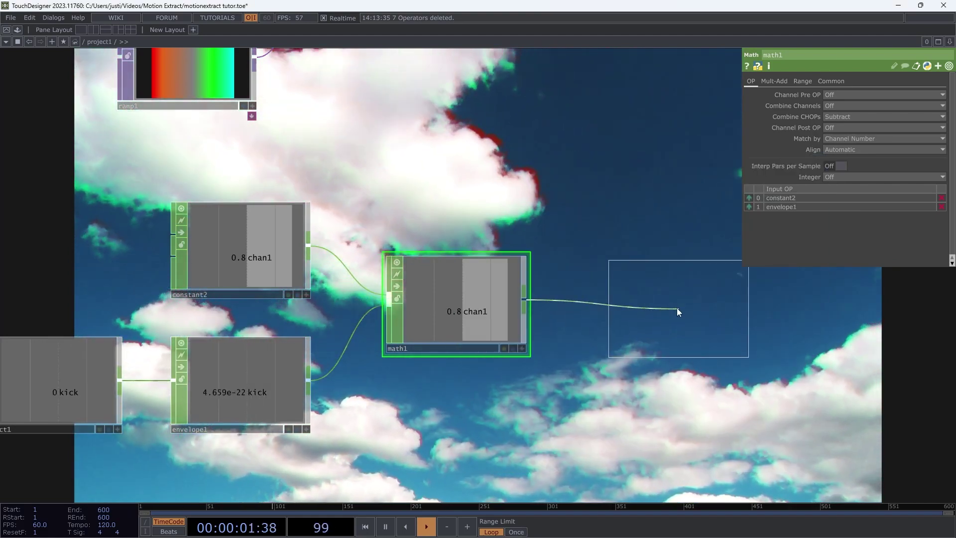
click(707, 316)
scroll(713, 319, down, 1)
scroll(737, 317, down, 5)
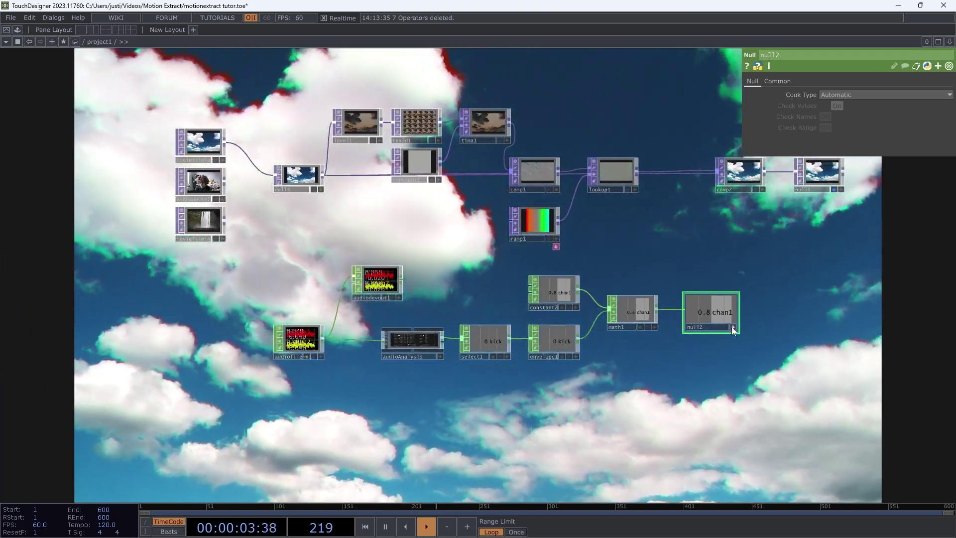
Make null2's viewer active and link its chan1 channel to the red, green and blue Color values of the constant1 TOP.
click(733, 328)
drag(720, 312, 720, 316)
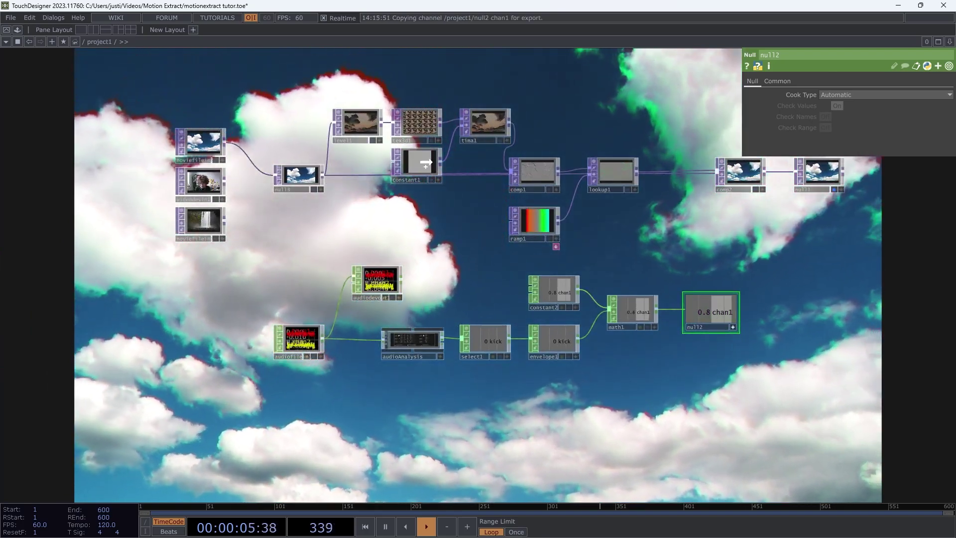
click(426, 162)
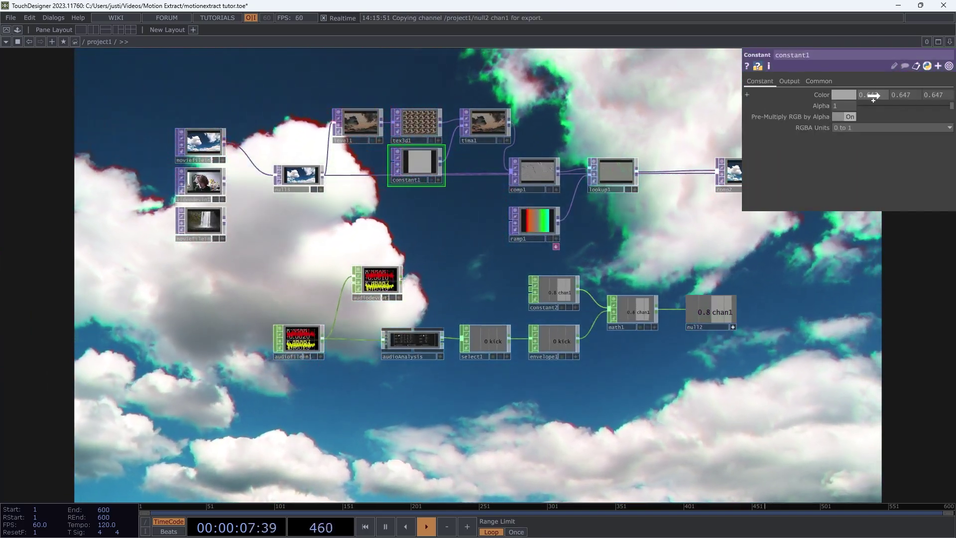
click(873, 94)
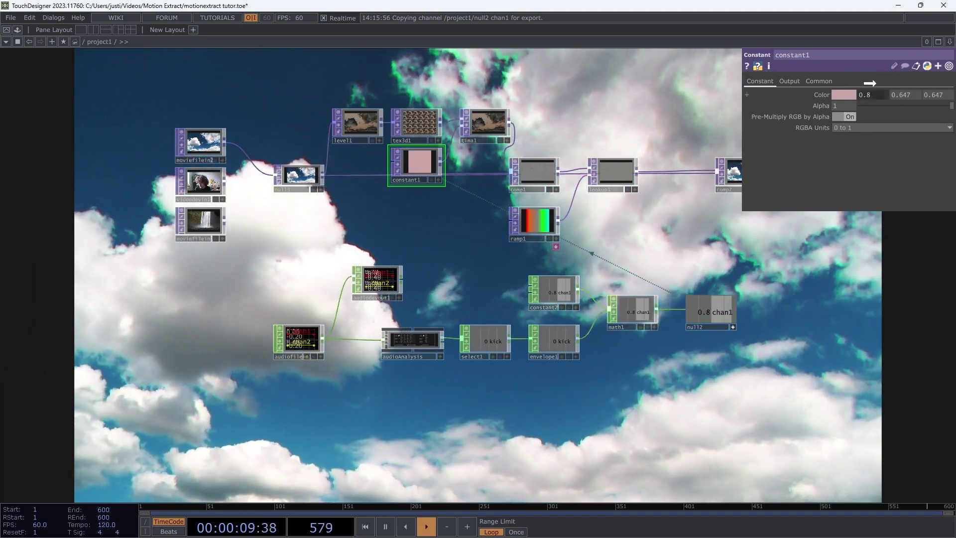
drag(906, 96, 907, 94)
click(906, 95)
drag(715, 312, 929, 96)
click(927, 90)
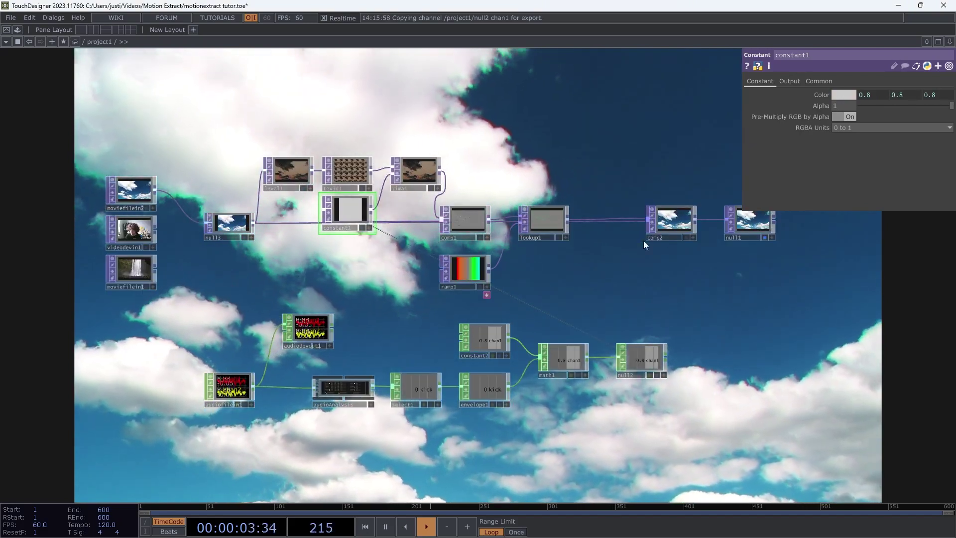
Examine the whole network, including tima1 up close, to see how the motion extraction responds to the kick.
drag(639, 274, 384, 204)
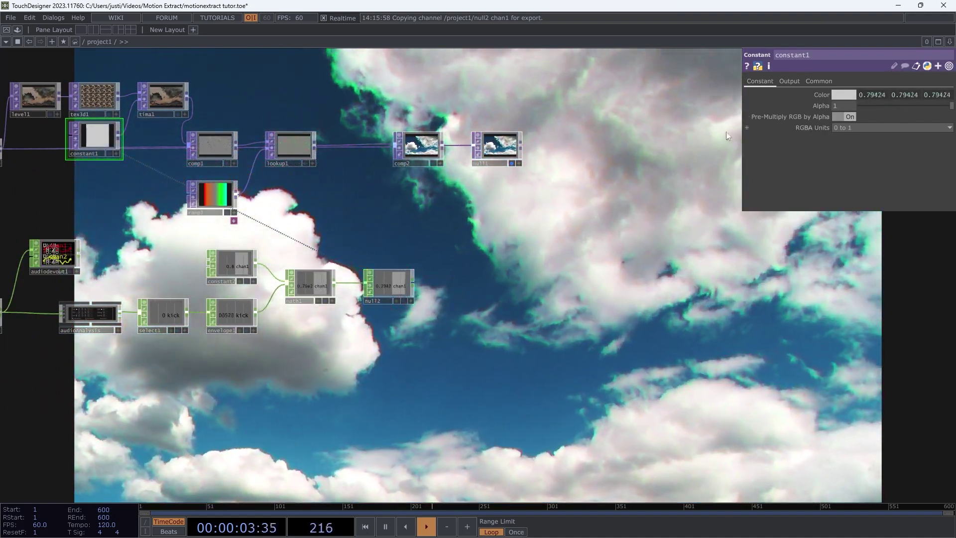
drag(507, 252, 641, 331)
middle_drag(184, 220, 254, 206)
drag(627, 188, 381, 411)
scroll(574, 198, up, 4)
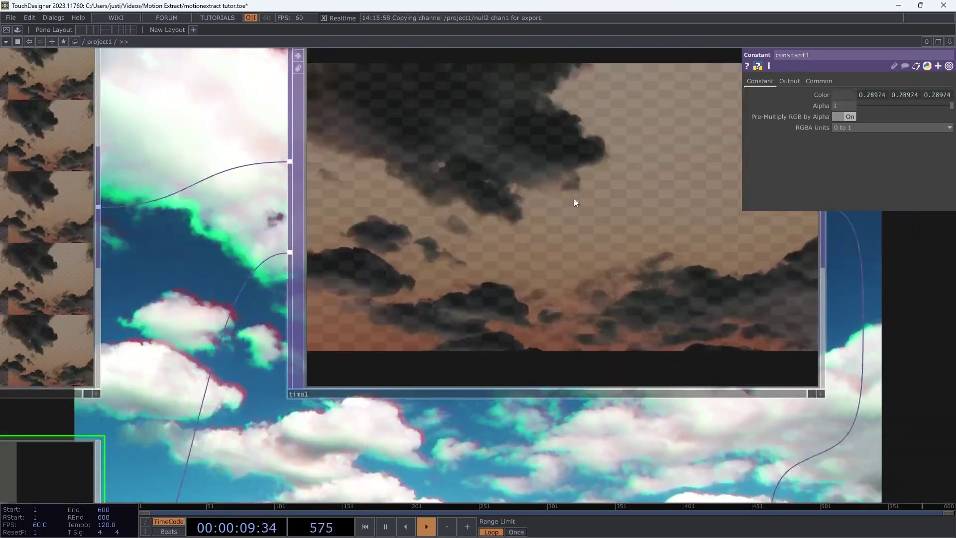
scroll(422, 330, down, 1)
scroll(422, 330, down, 5)
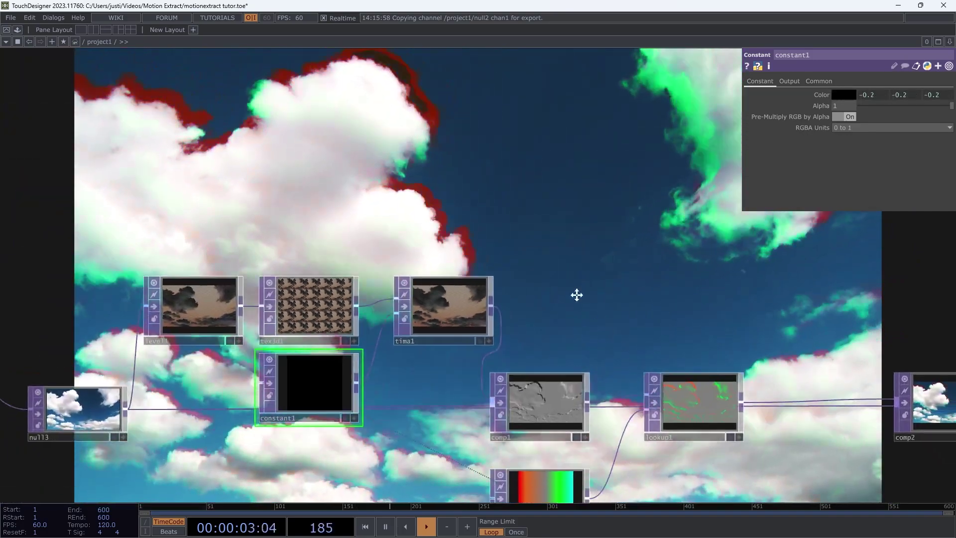
drag(577, 295, 420, 188)
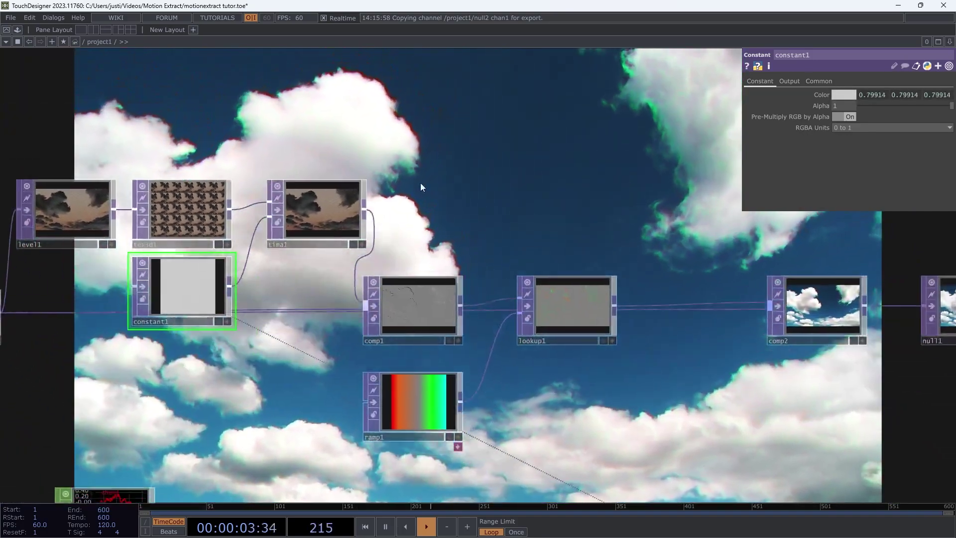
scroll(540, 357, down, 5)
drag(476, 302, 461, 282)
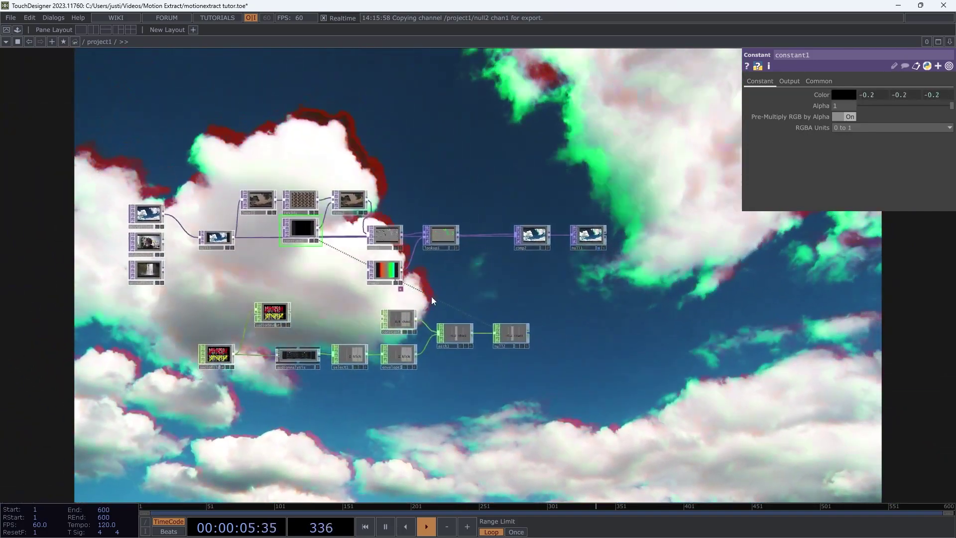
Set audiodevout1's Volume to about 0.343.
click(269, 317)
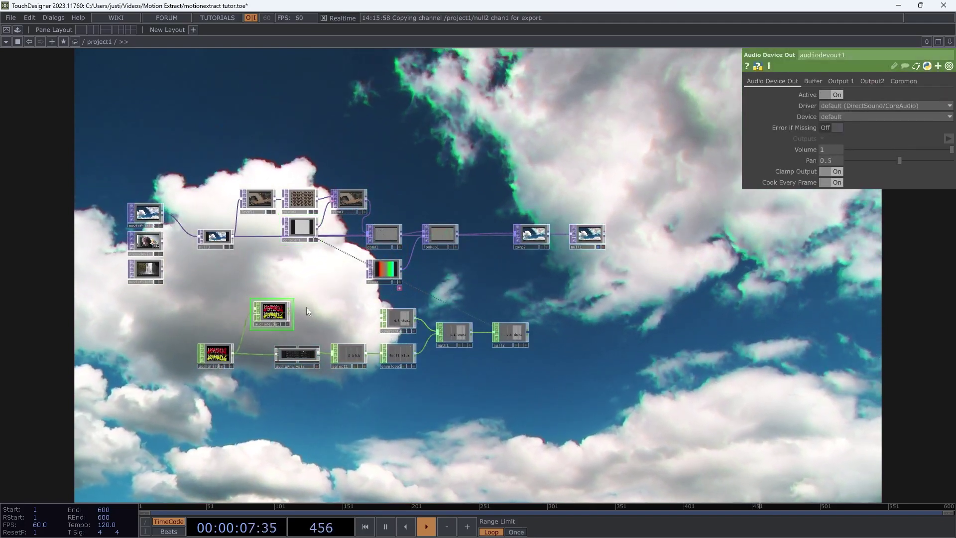
click(216, 355)
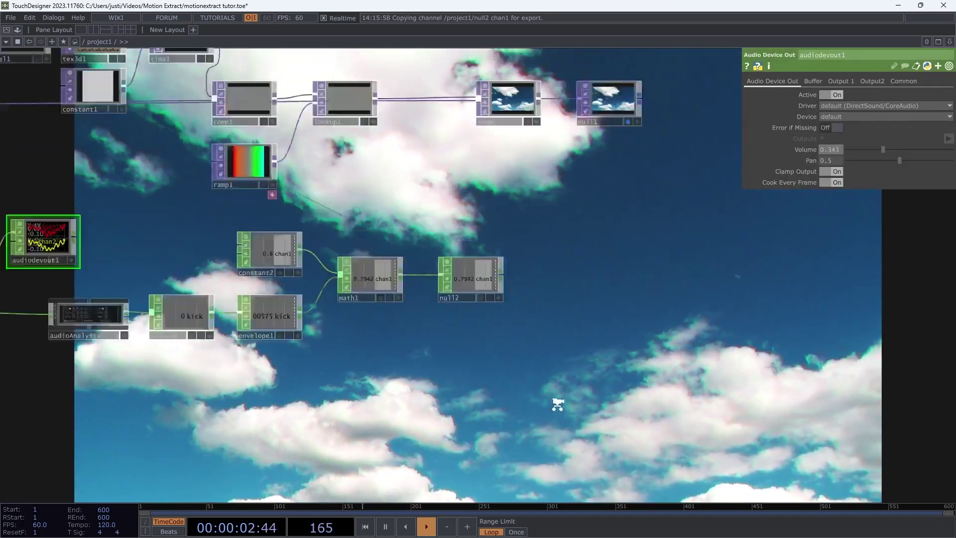
Move math1 together with null2 farther from envelope1 to make room for another operator between them.
scroll(473, 326, up, 6)
scroll(355, 269, up, 2)
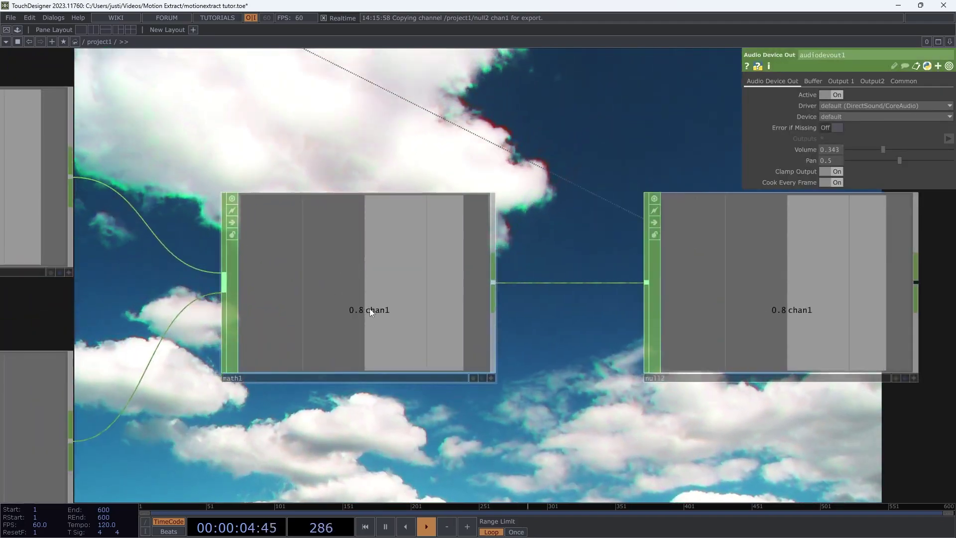
scroll(448, 386, down, 4)
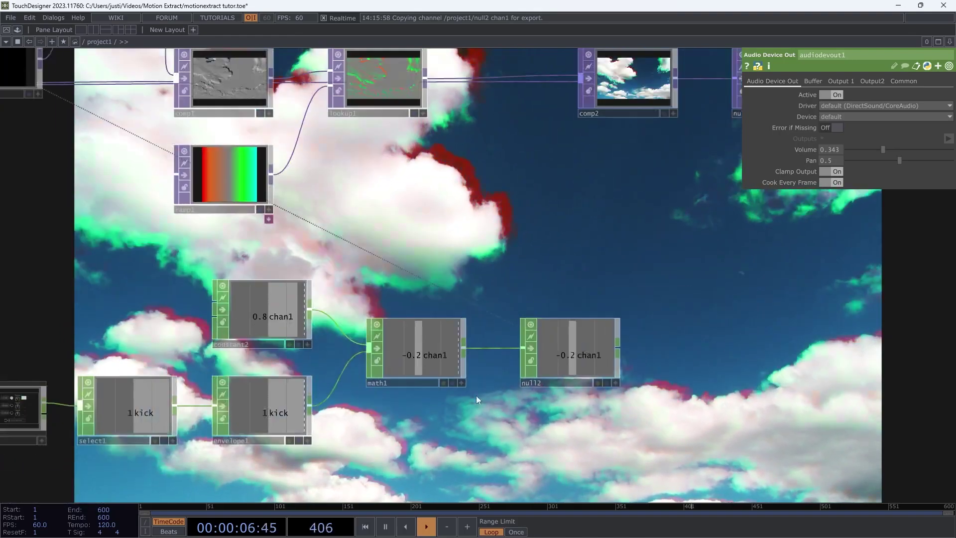
click(432, 354)
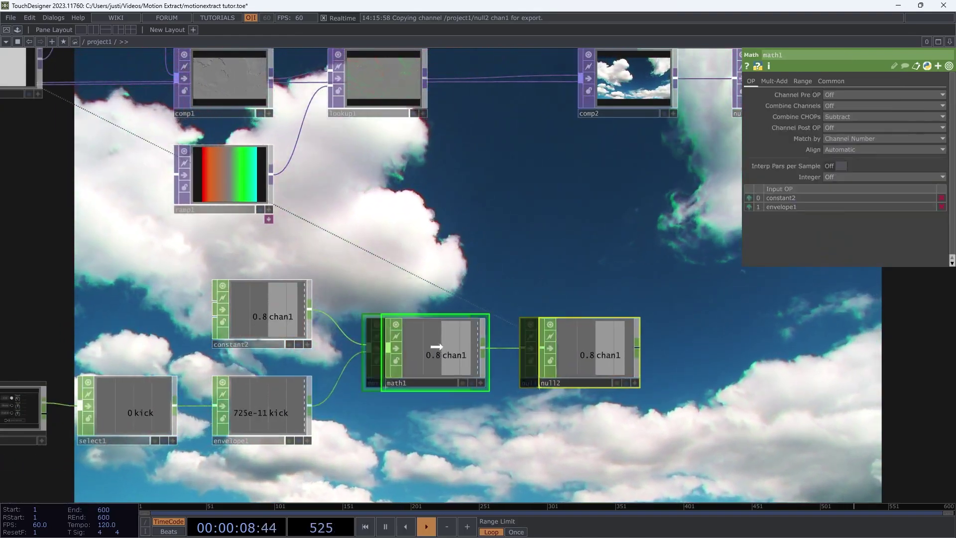
drag(431, 354, 543, 354)
Insert a Math CHOP on the wire between envelope1 and math1 and open its Range parameters.
right_click(378, 391)
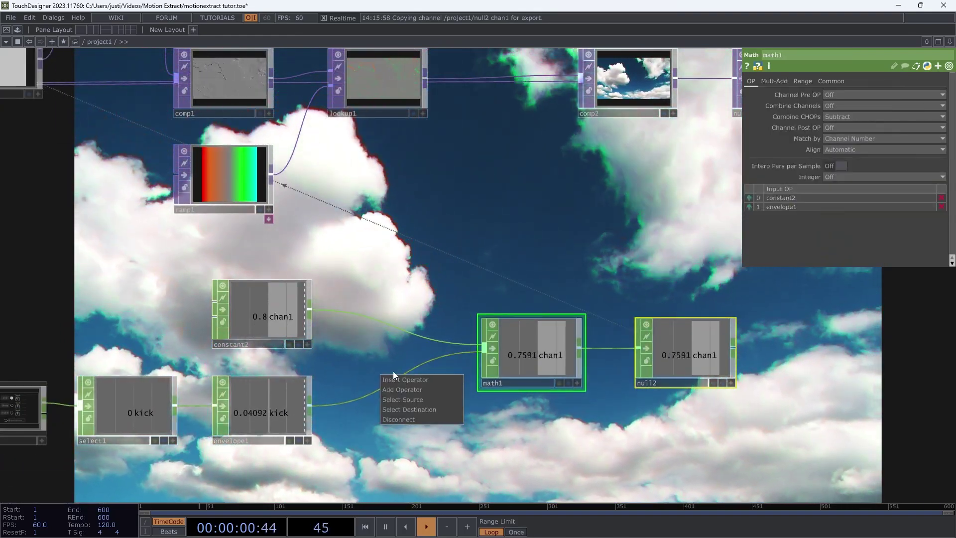
click(398, 378)
text(mat)
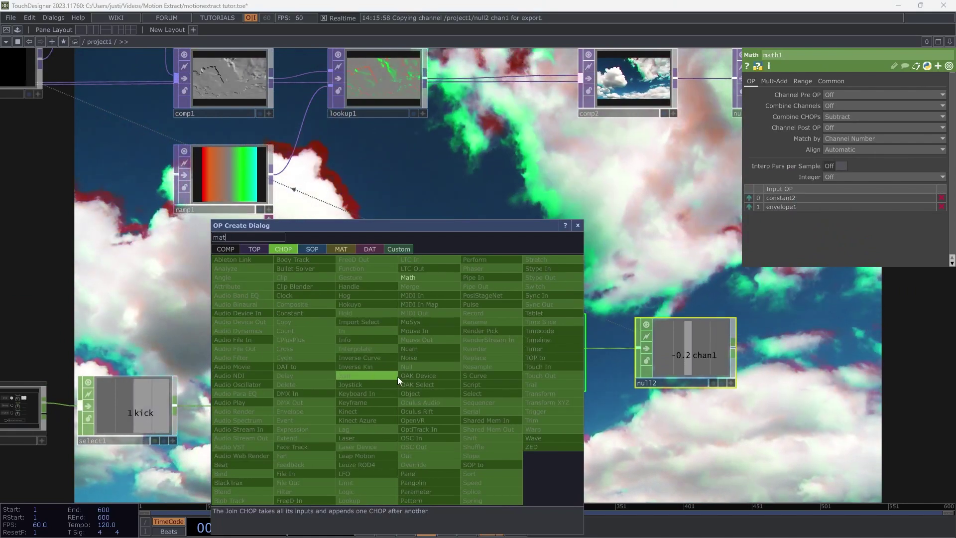
click(411, 278)
click(397, 399)
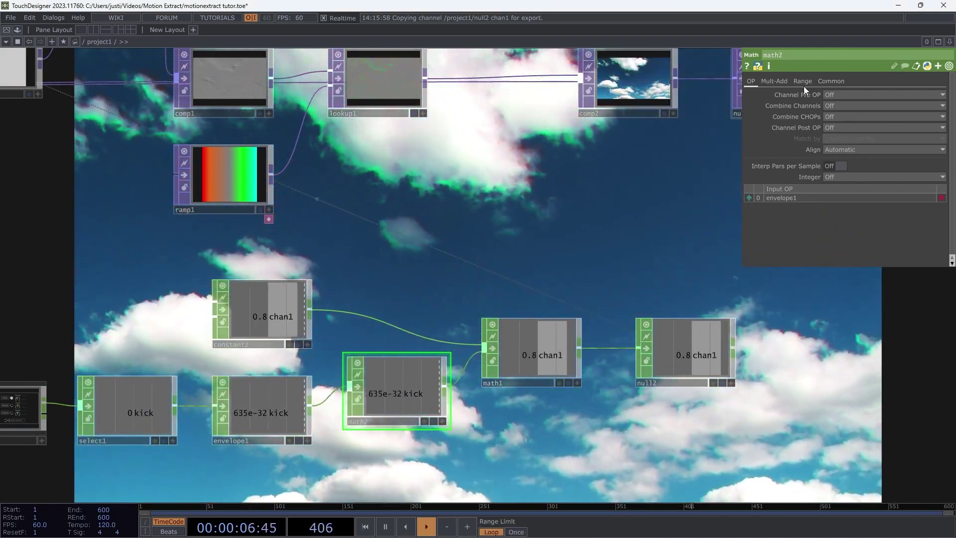
click(803, 82)
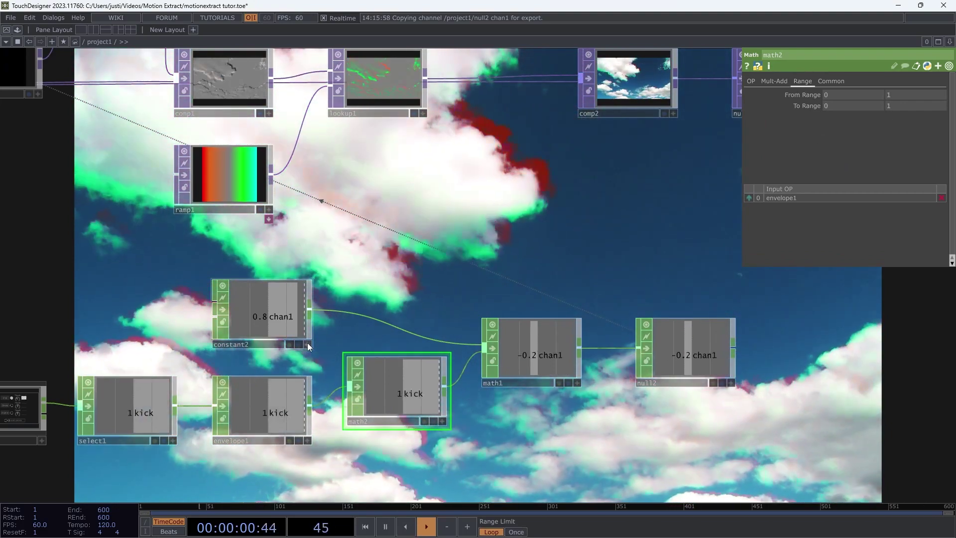
Link the upper To Range value of math2 to constant2's chan1 with a CHOP Reference.
click(307, 343)
drag(273, 320, 904, 105)
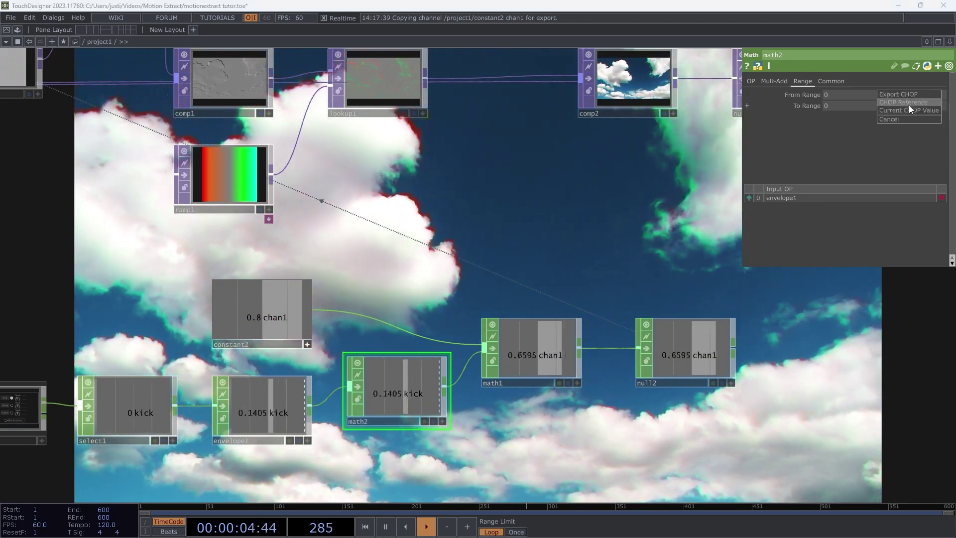
click(906, 103)
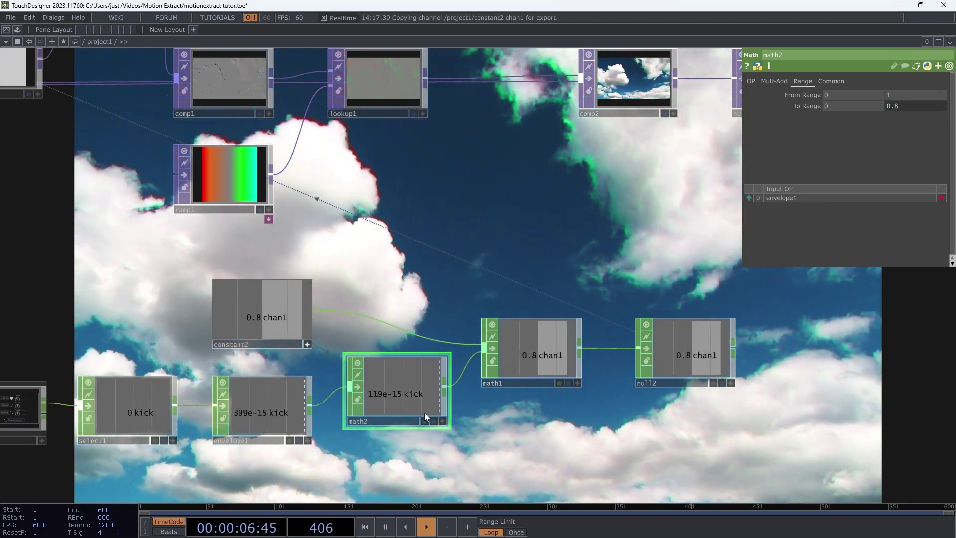
scroll(379, 264, down, 5)
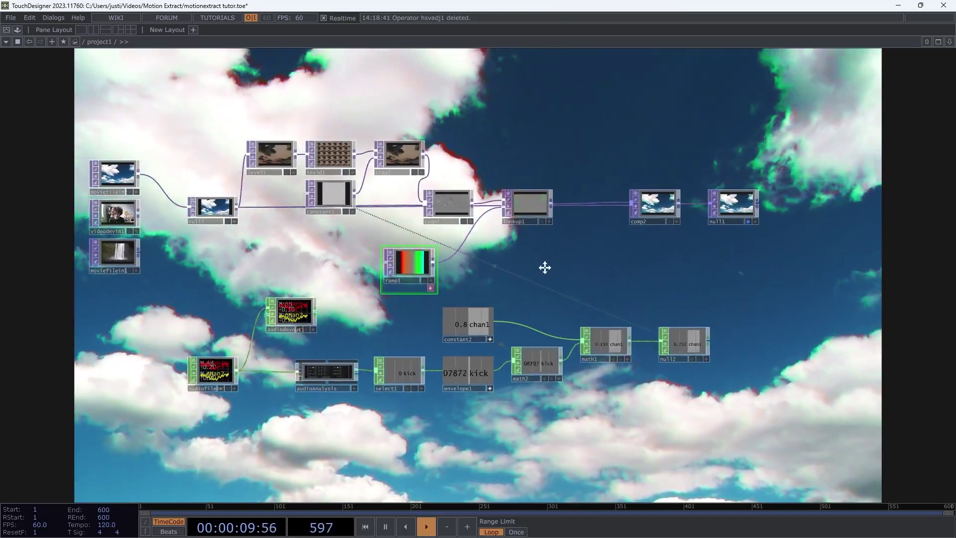
drag(545, 268, 466, 244)
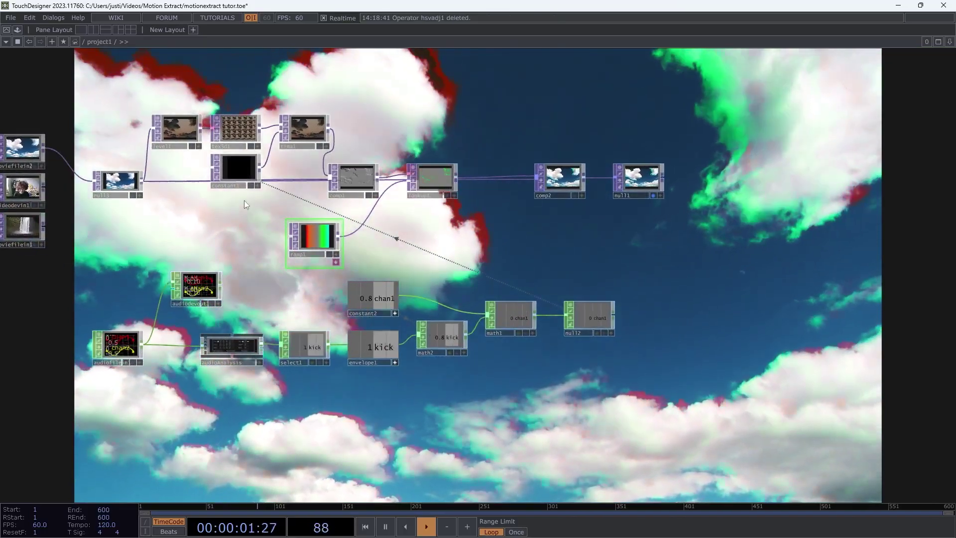
Insert an HSV Adjust TOP on the wire between ramp1 and lookup1.
drag(184, 239, 264, 280)
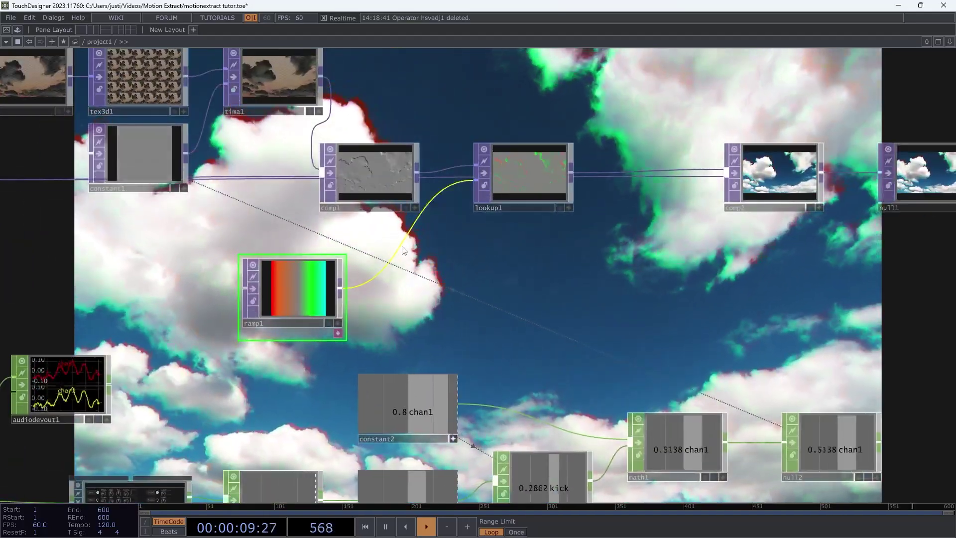
right_click(406, 232)
click(421, 236)
text(h)
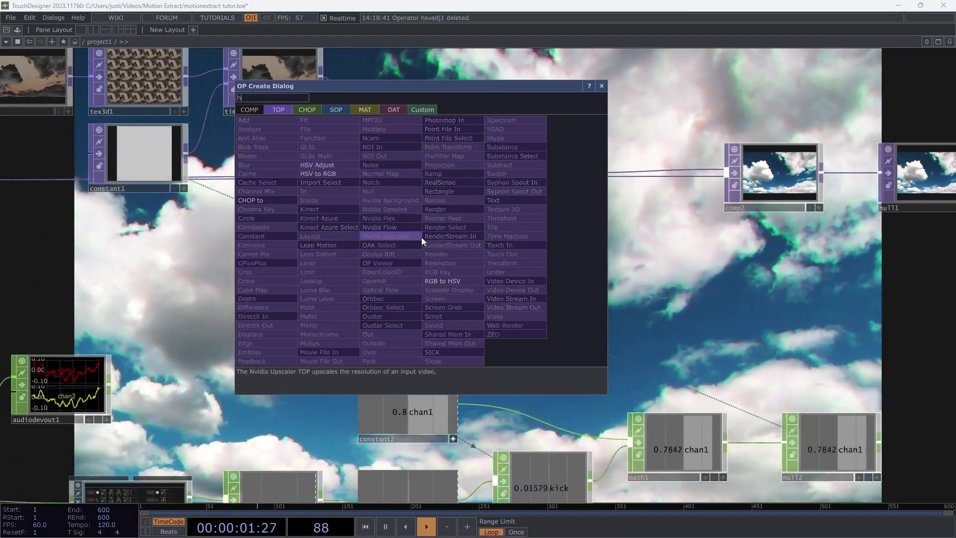
click(317, 165)
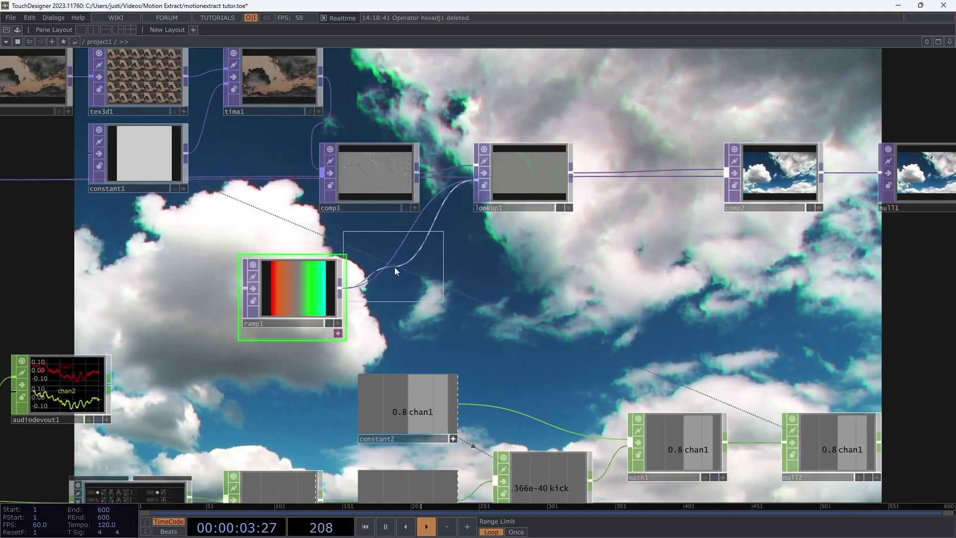
click(422, 291)
Branch a new Math CHOP off envelope1 and place it above math2, beside constant2.
drag(629, 331, 551, 247)
drag(373, 422, 333, 411)
drag(379, 451, 378, 452)
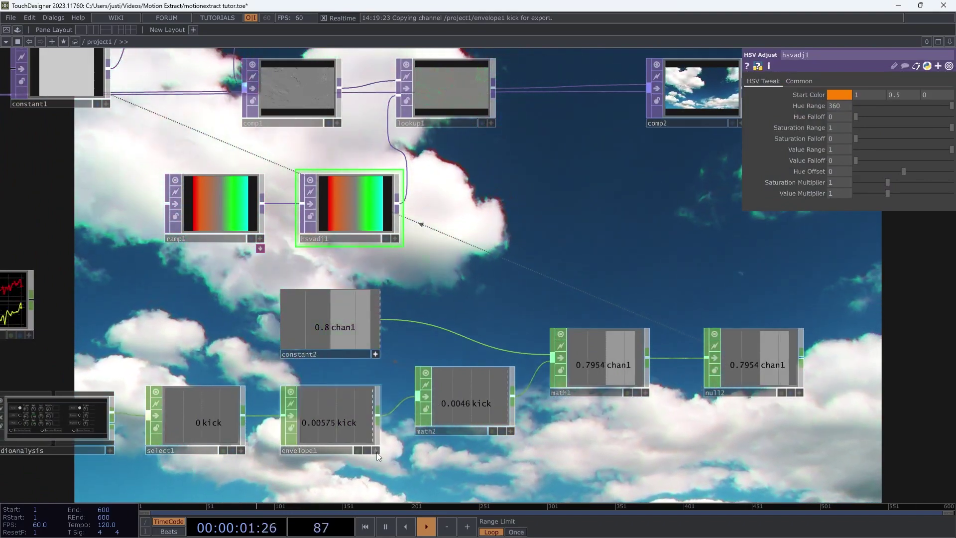
click(379, 416)
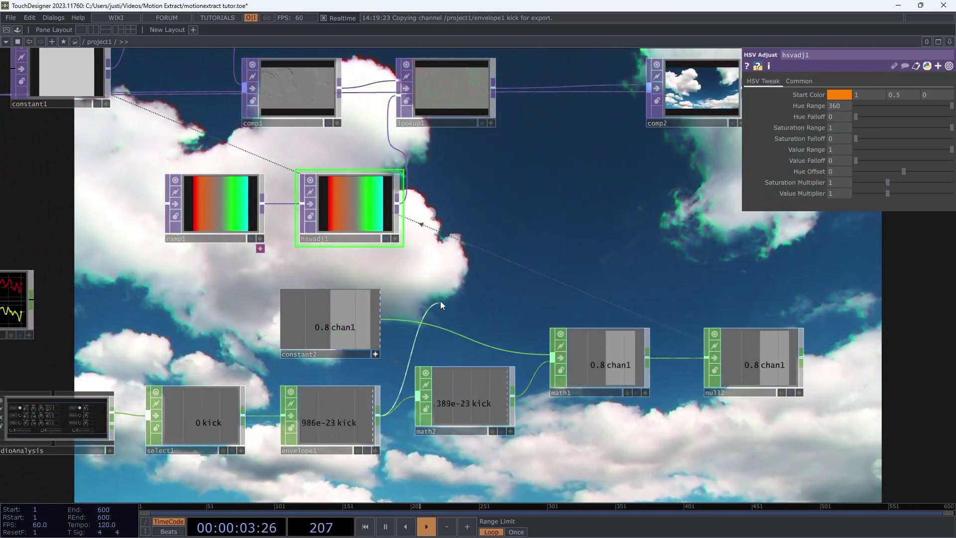
click(442, 300)
text(ma)
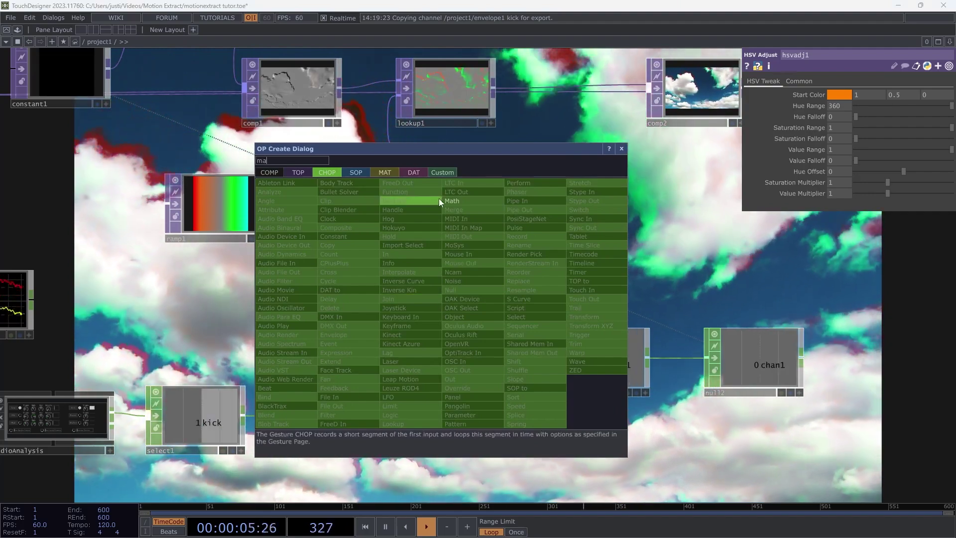
click(448, 201)
click(462, 291)
Link hsvadj1's Hue Offset to math3's kick channel with a CHOP Reference.
click(511, 317)
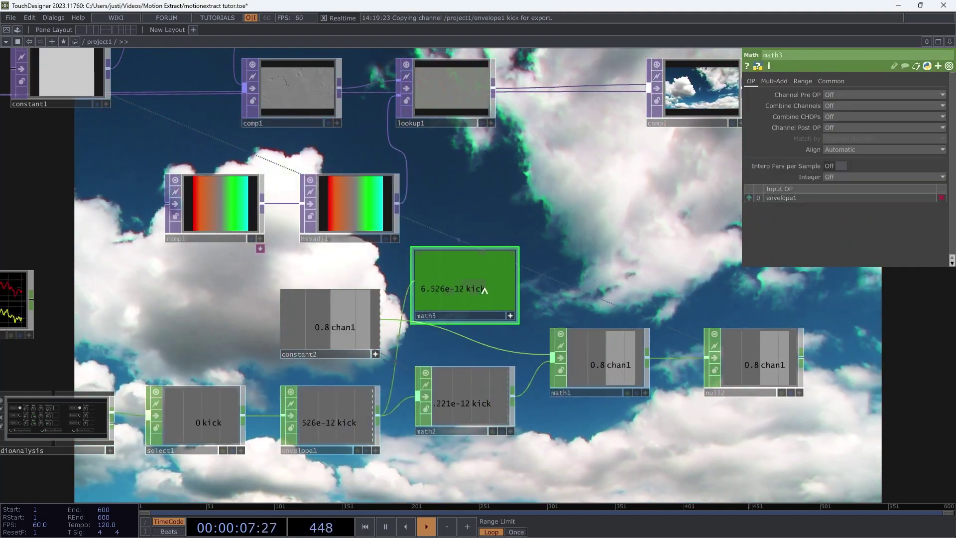
drag(483, 289, 847, 172)
click(847, 168)
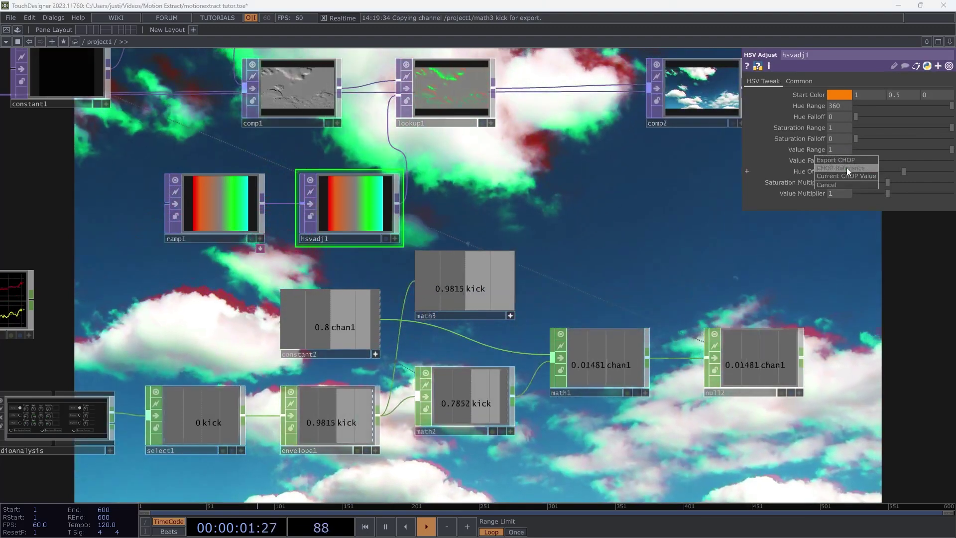
click(509, 316)
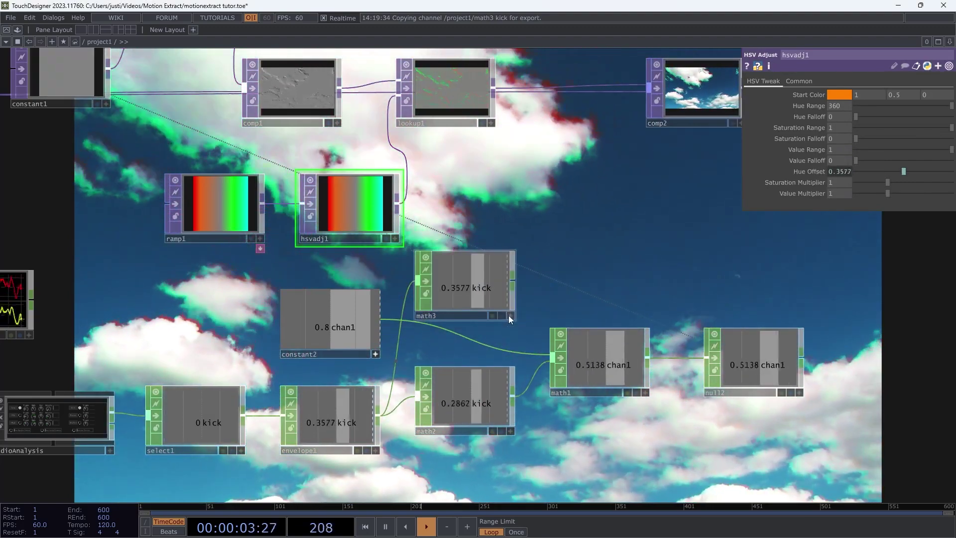
Set the upper To Range value of math3 to 30.
click(492, 291)
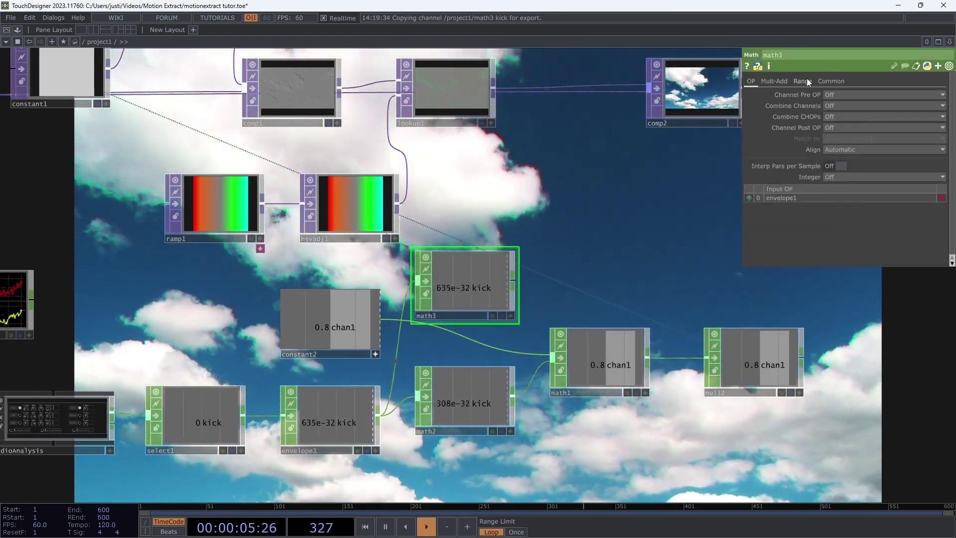
text(30)
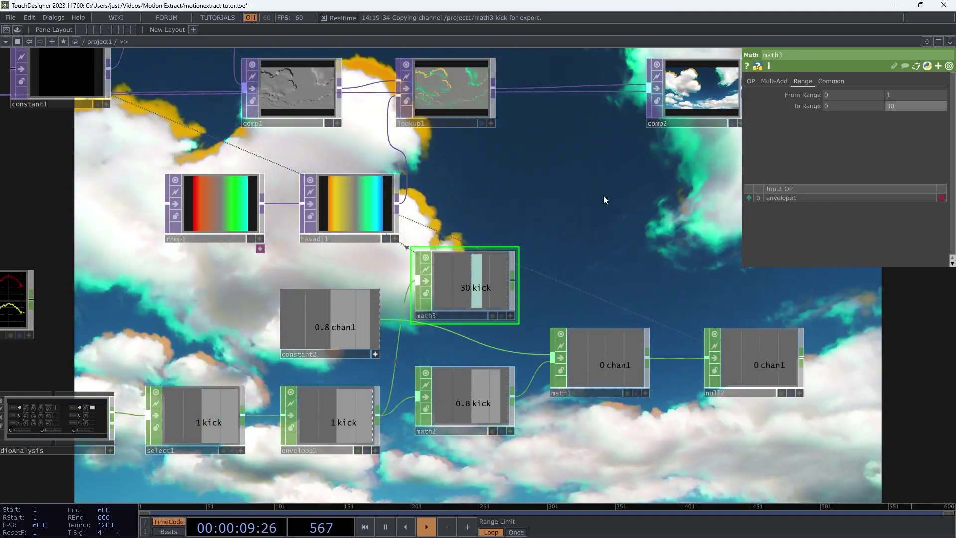
drag(514, 224, 314, 260)
scroll(314, 260, down, 5)
drag(433, 254, 391, 218)
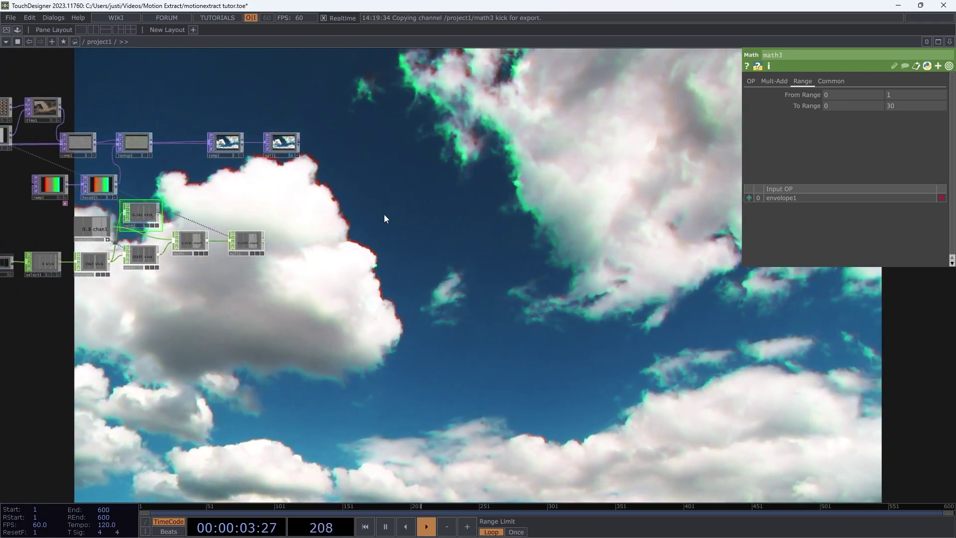
Insert a Bloom TOP on the wire between lookup1 and comp2 and inspect its image up close.
drag(384, 215, 589, 285)
scroll(342, 190, up, 5)
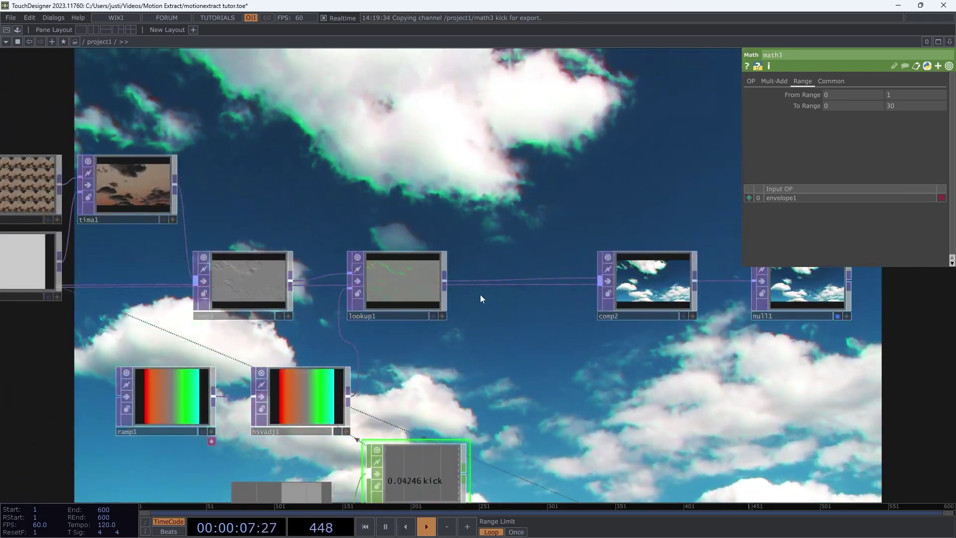
drag(412, 283, 393, 225)
right_click(473, 230)
click(493, 221)
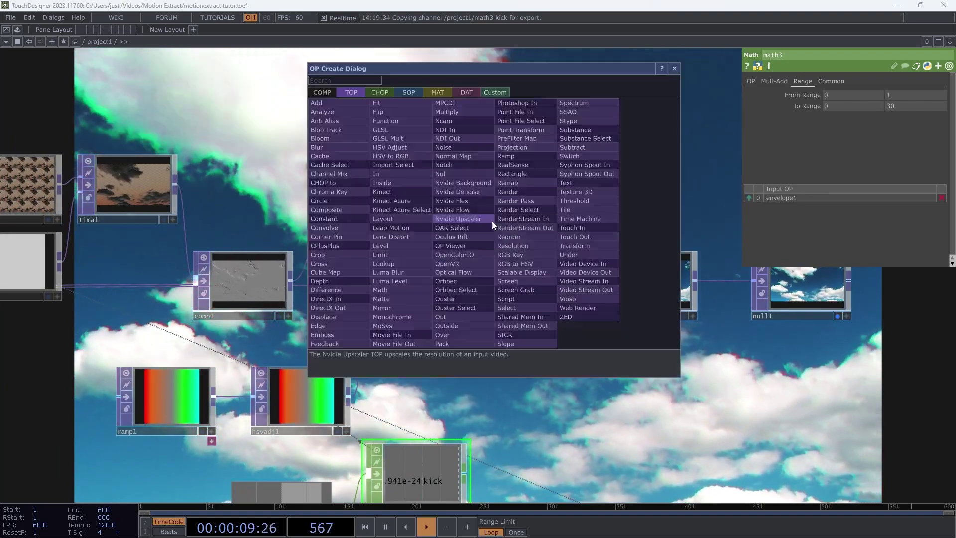
text(bloo)
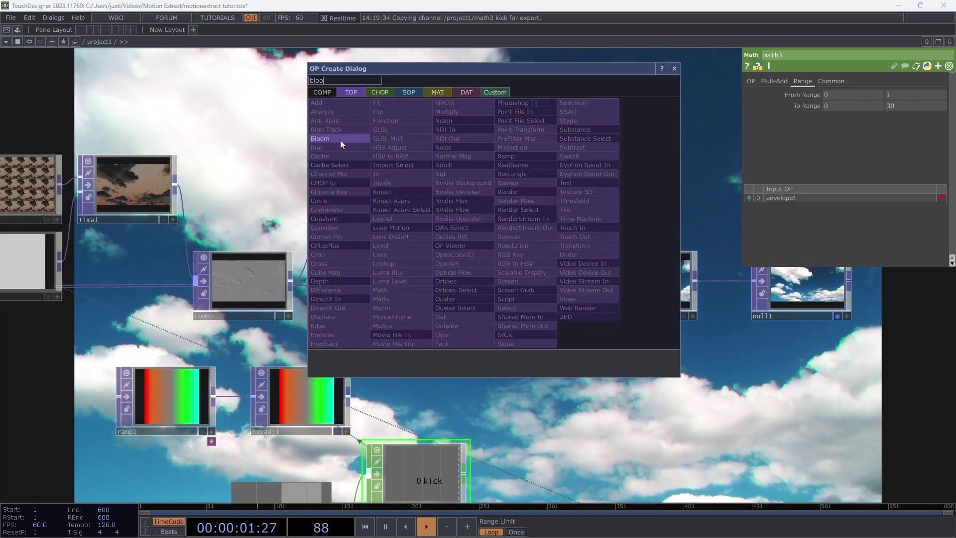
click(338, 139)
click(502, 220)
scroll(502, 224, up, 5)
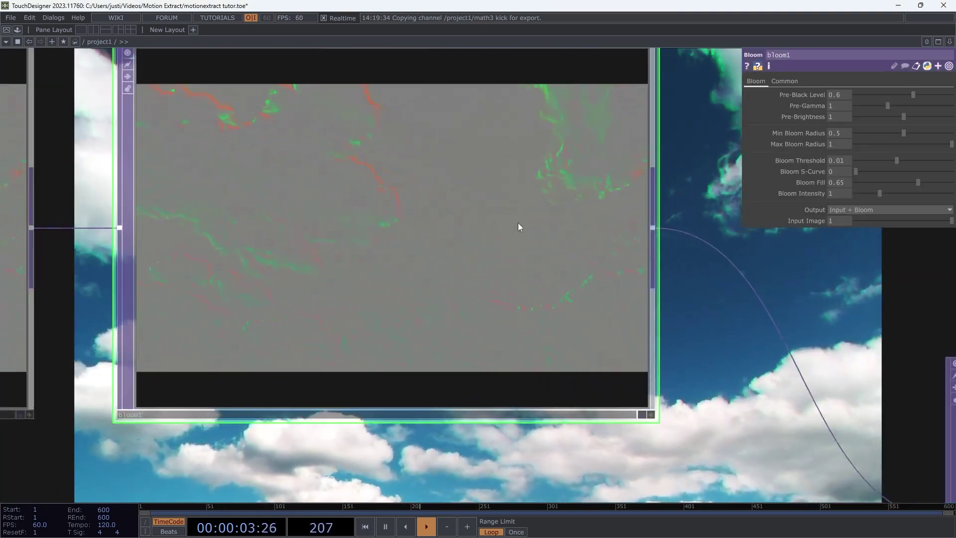
drag(732, 300, 671, 233)
scroll(783, 279, down, 7)
scroll(671, 233, down, 1)
drag(665, 323, 587, 207)
scroll(587, 207, down, 1)
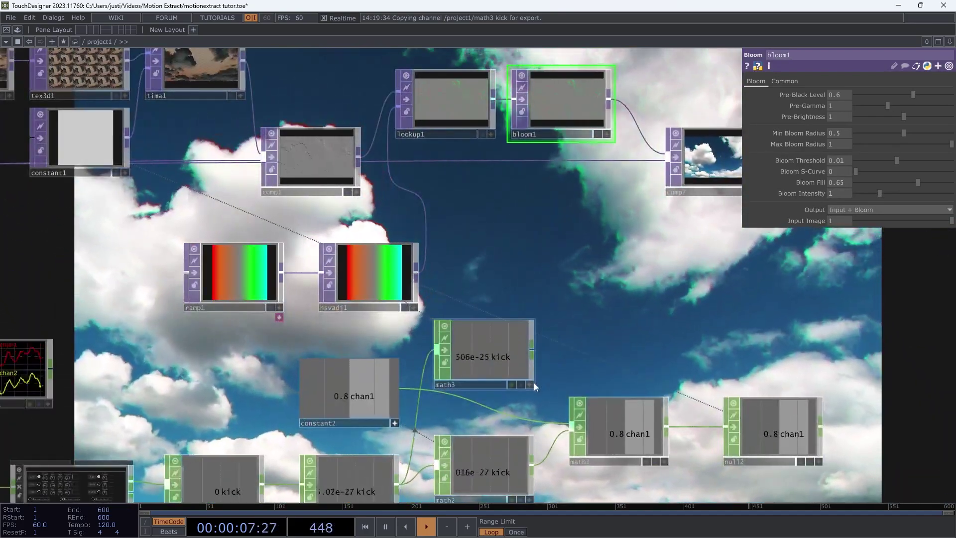
click(531, 384)
drag(502, 358, 820, 195)
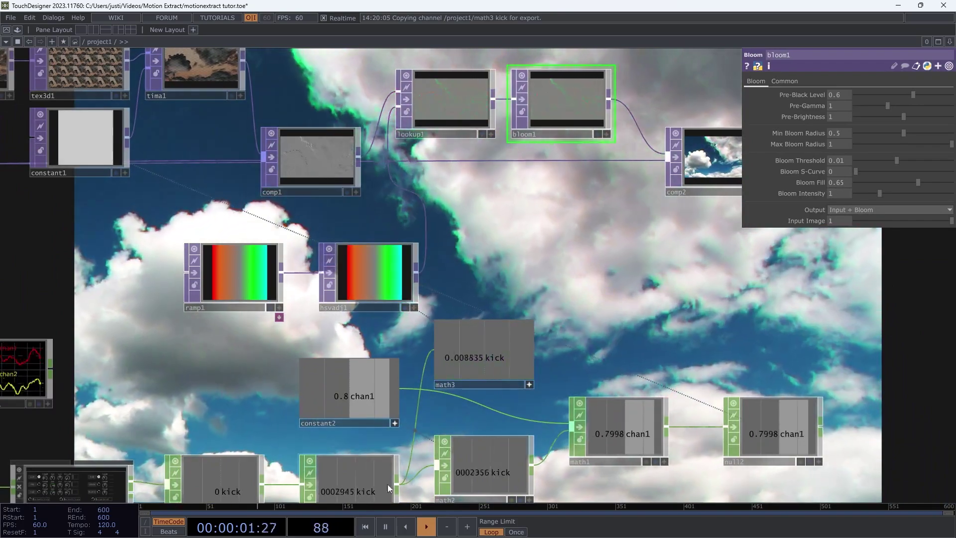
Branch another Math CHOP off envelope1 and place it above math3, below bloom1.
key(Tab)
text(ma)
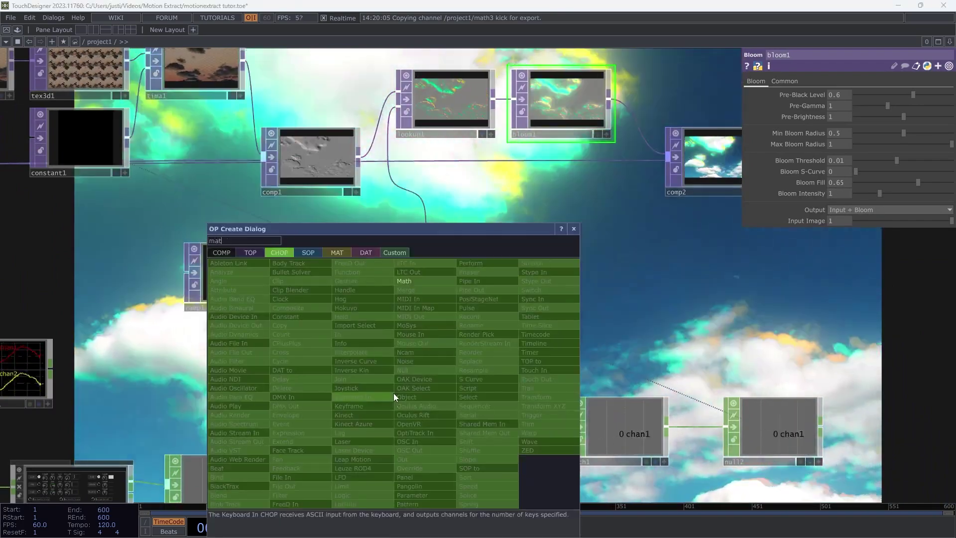
click(407, 282)
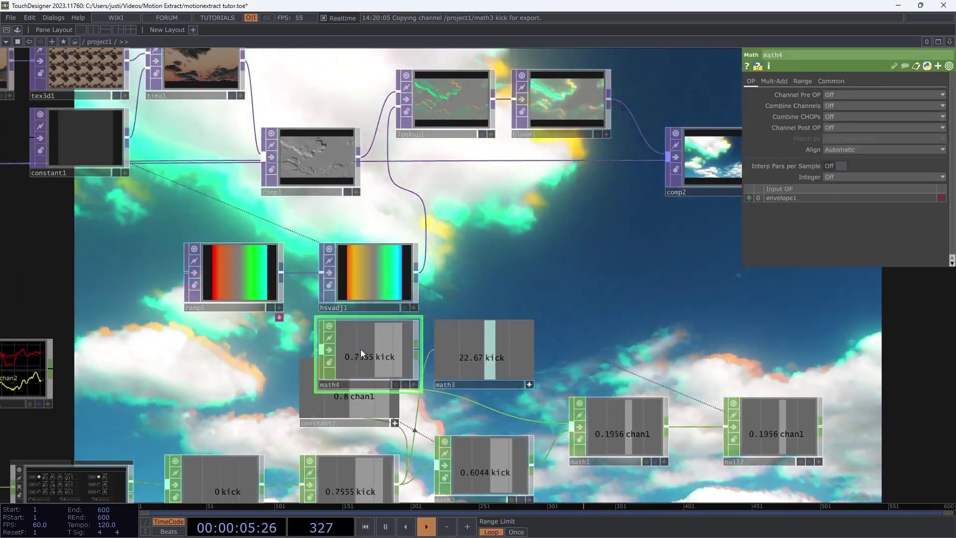
click(515, 230)
Set the upper To Range value of math4 to 2.
click(802, 81)
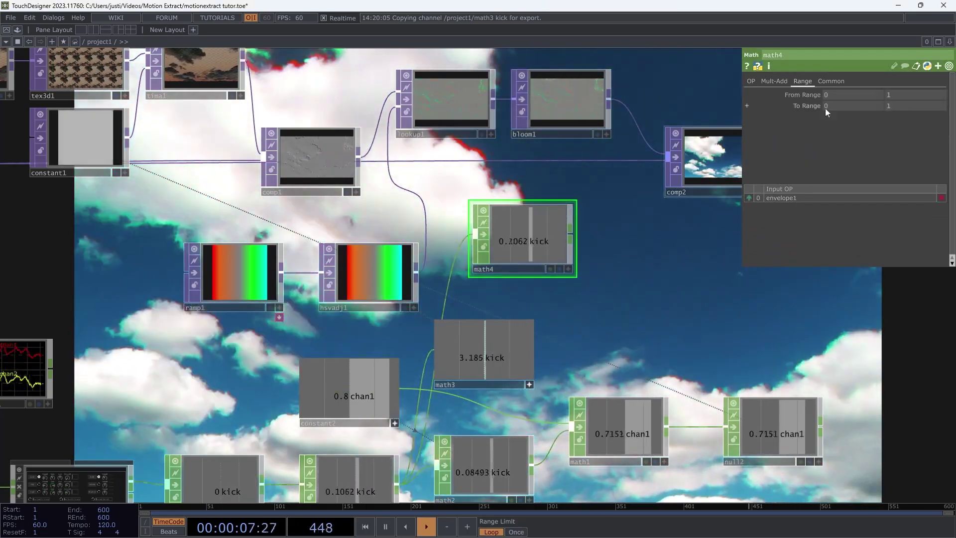
click(902, 106)
text(2)
key(Return)
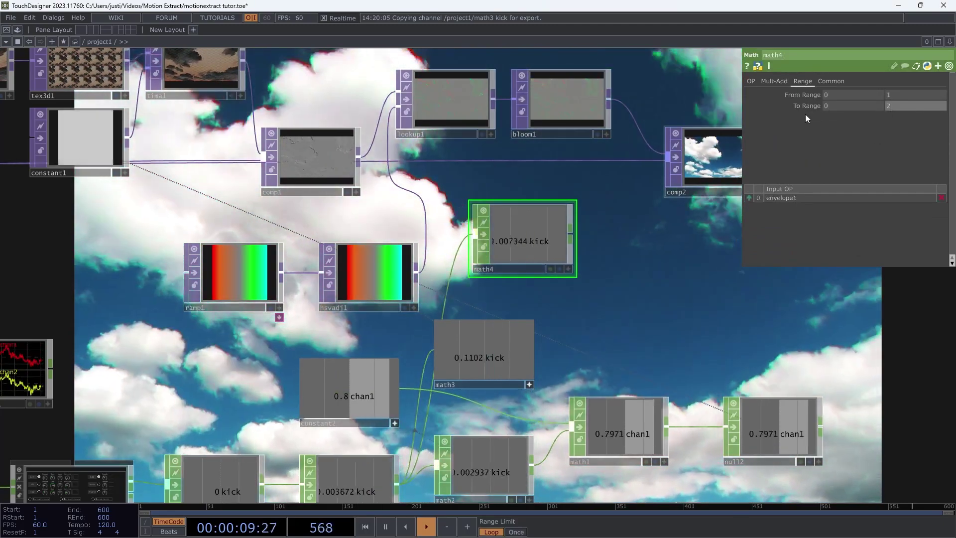
Link bloom1's Bloom Intensity to math4's kick channel with a CHOP Reference.
drag(612, 175, 598, 194)
click(555, 288)
drag(522, 262, 531, 168)
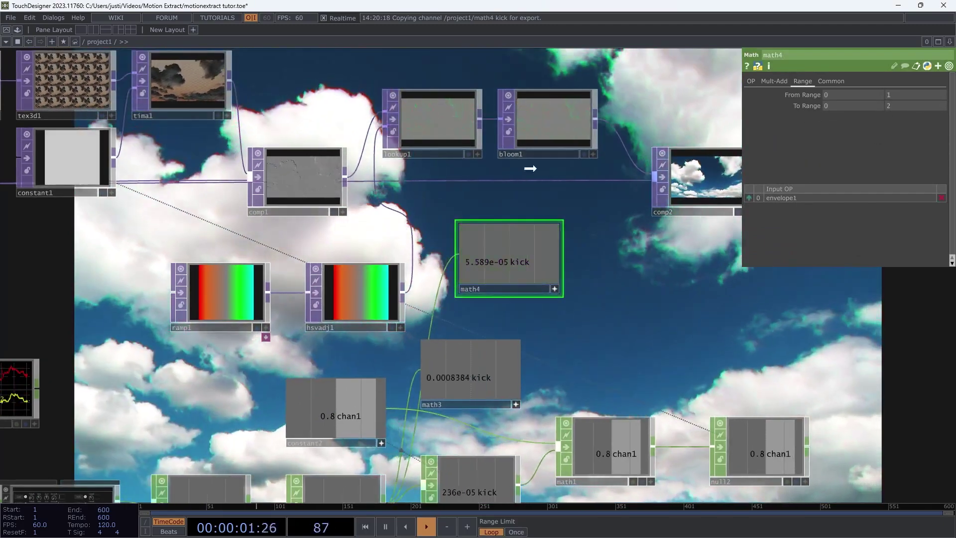
drag(536, 114, 838, 193)
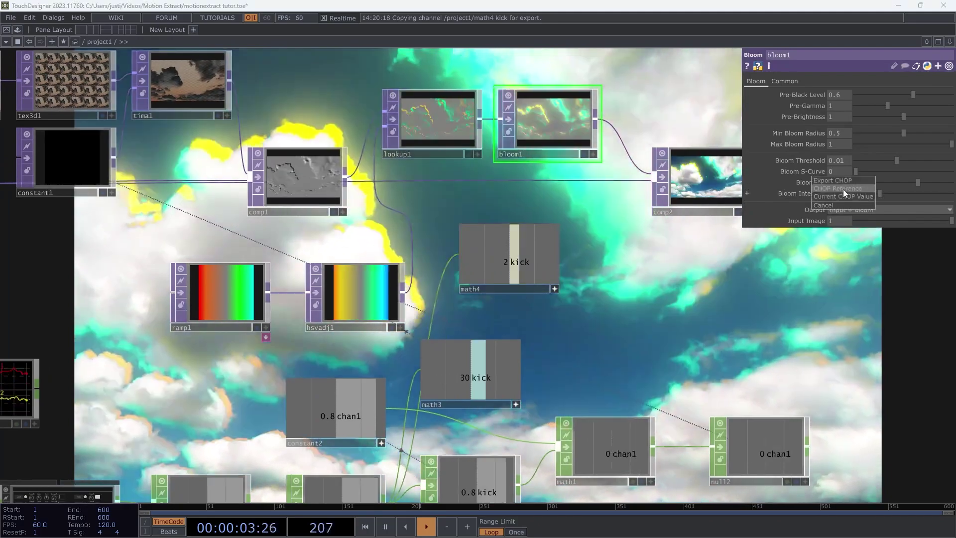
click(844, 191)
Lower bloom1's Bloom Fill to about 0.482 while watching its image up close.
scroll(685, 135, up, 10)
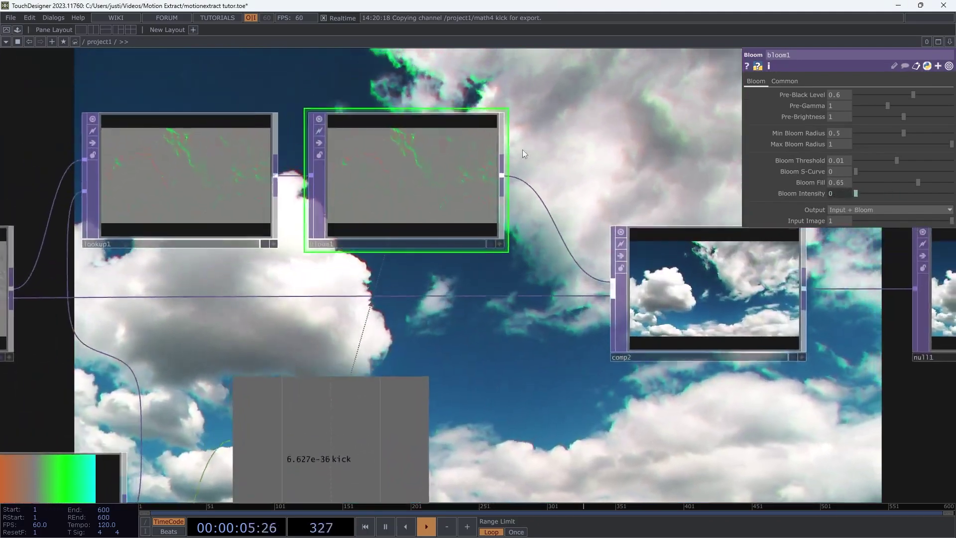
scroll(418, 157, up, 3)
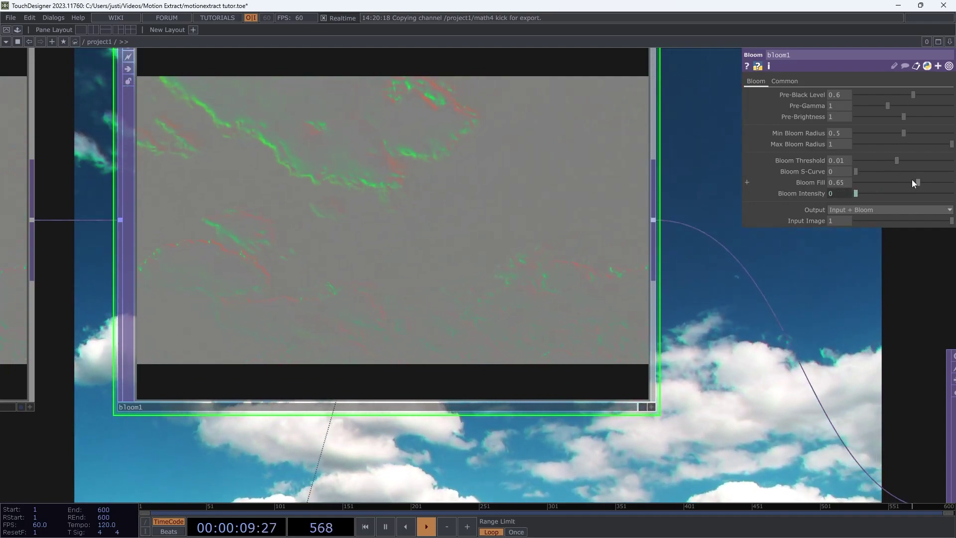
mouse_move(915, 182)
mouse_down()
mouse_move(880, 182)
mouse_move(904, 183)
mouse_up()
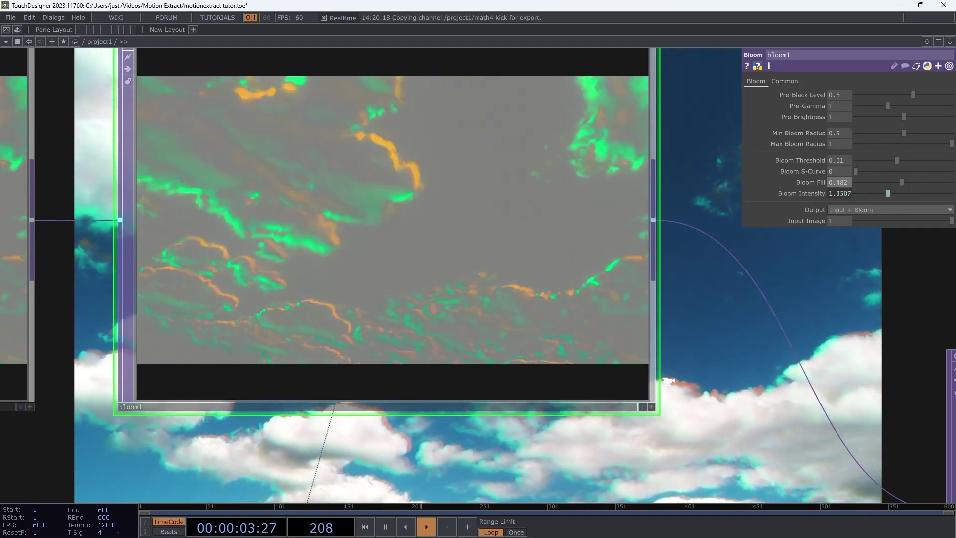
scroll(710, 401, down, 5)
drag(663, 284, 489, 126)
scroll(521, 193, down, 5)
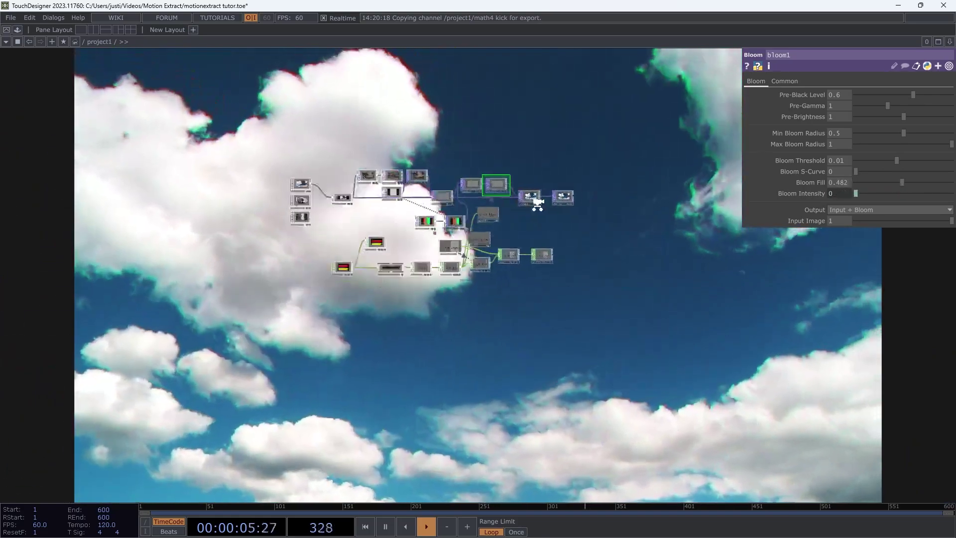